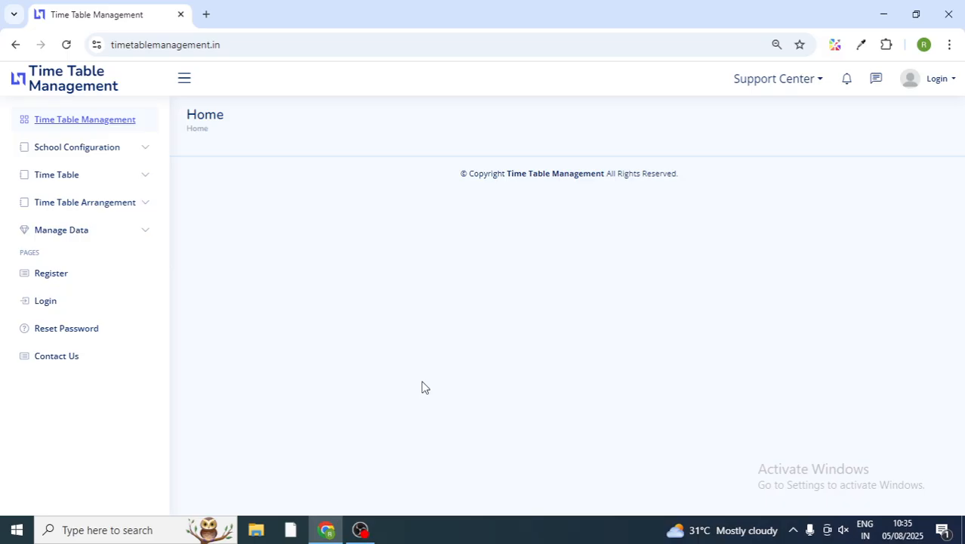
Step: Preview the registration page in a new tab, then close that tab
right_click(59, 274)
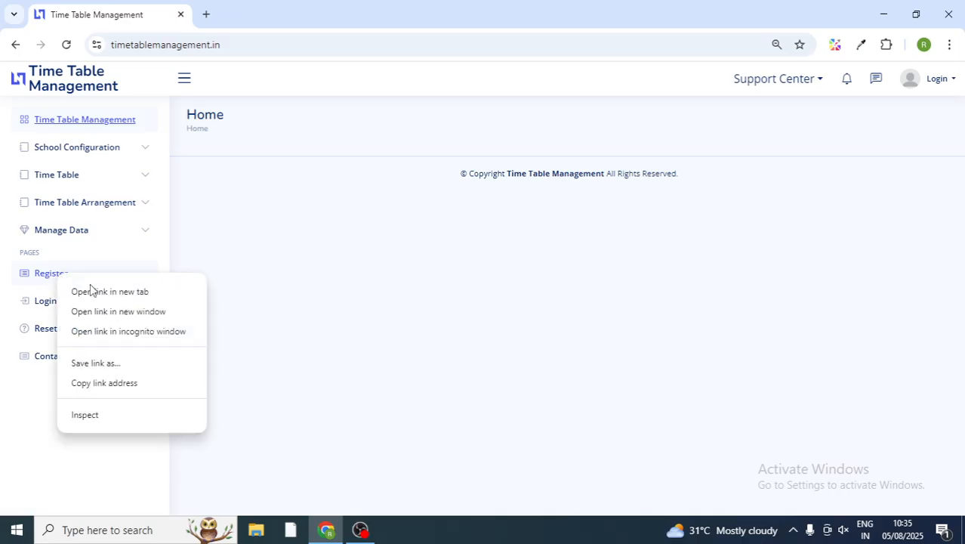
left_click(113, 292)
left_click(219, 14)
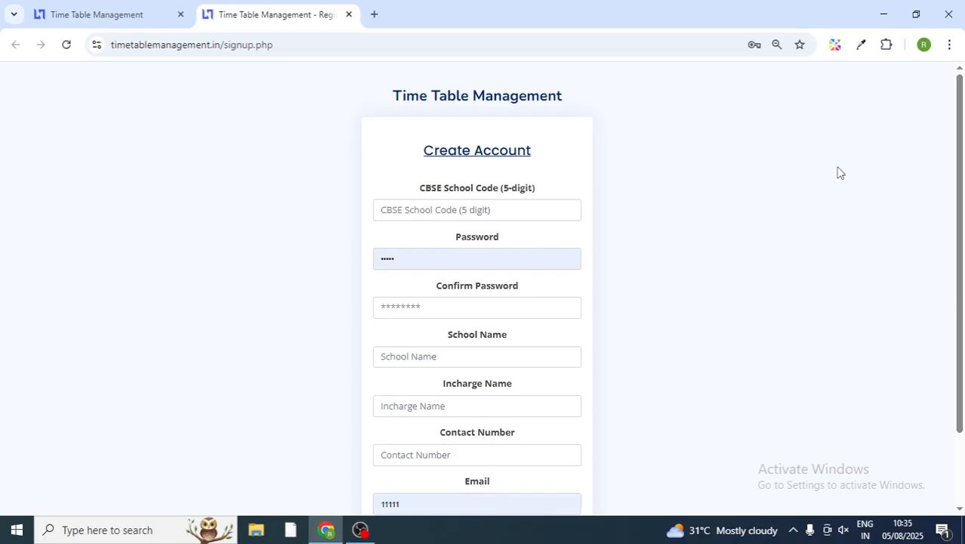
left_click_drag(957, 187, 959, 257)
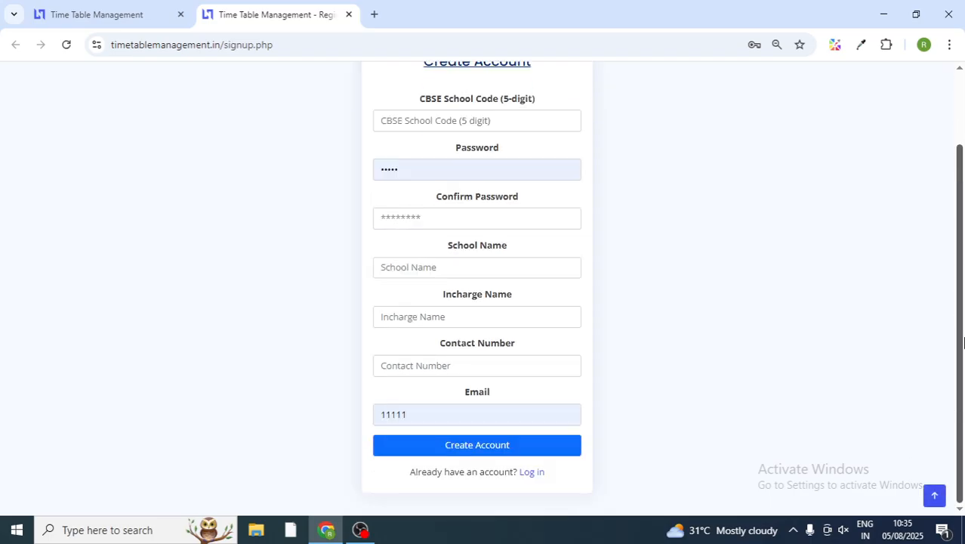
left_click(143, 6)
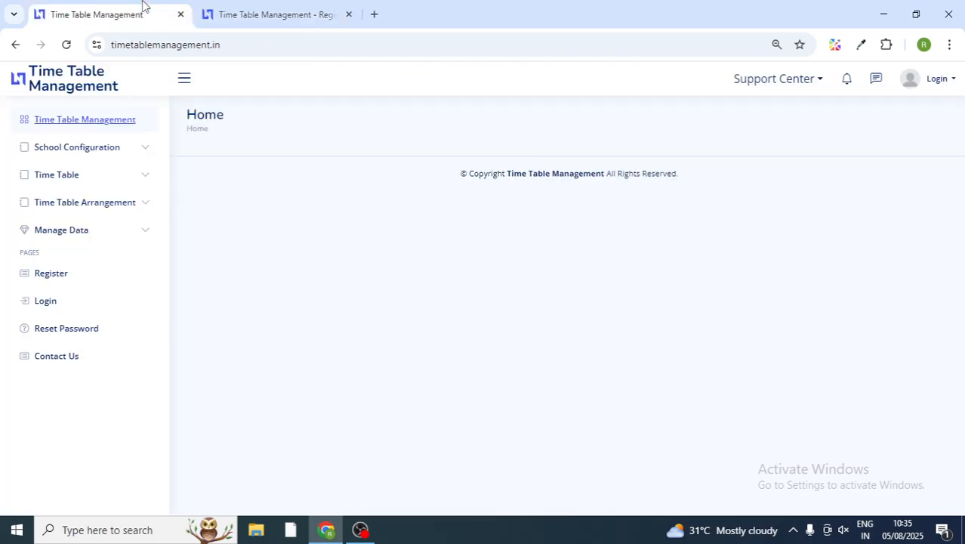
left_click(348, 15)
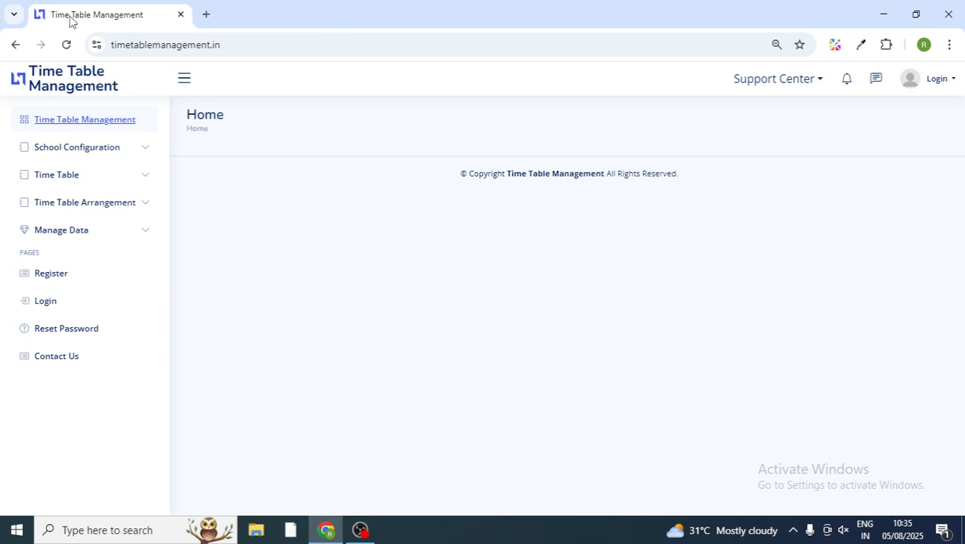
Step: Log in with the autofilled school code and the captcha, dismissing Chrome's password warning
left_click(937, 81)
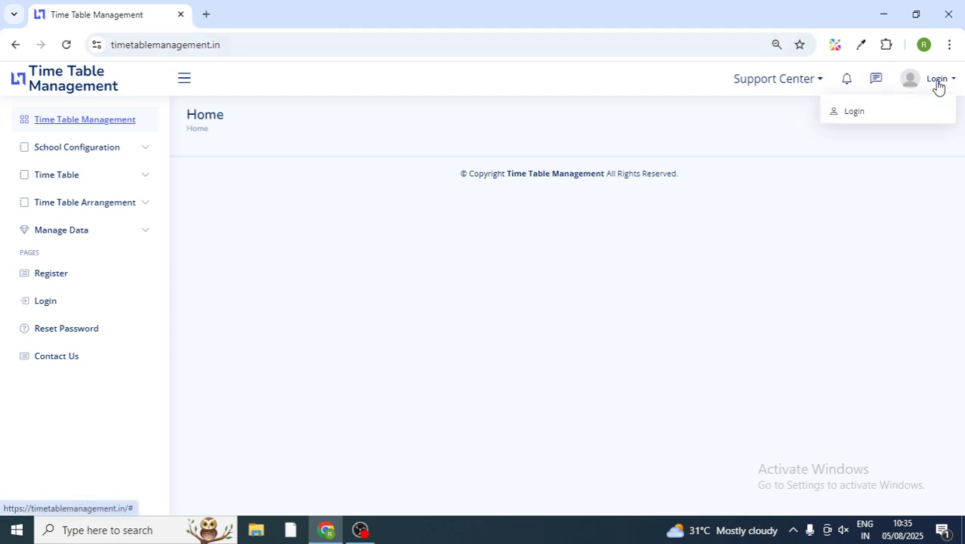
left_click(870, 122)
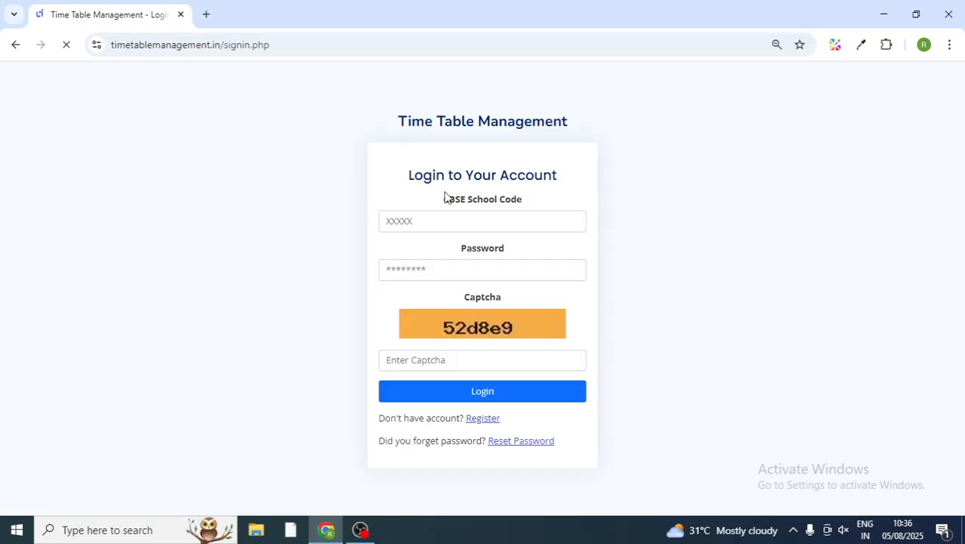
left_click(455, 226)
left_click(438, 364)
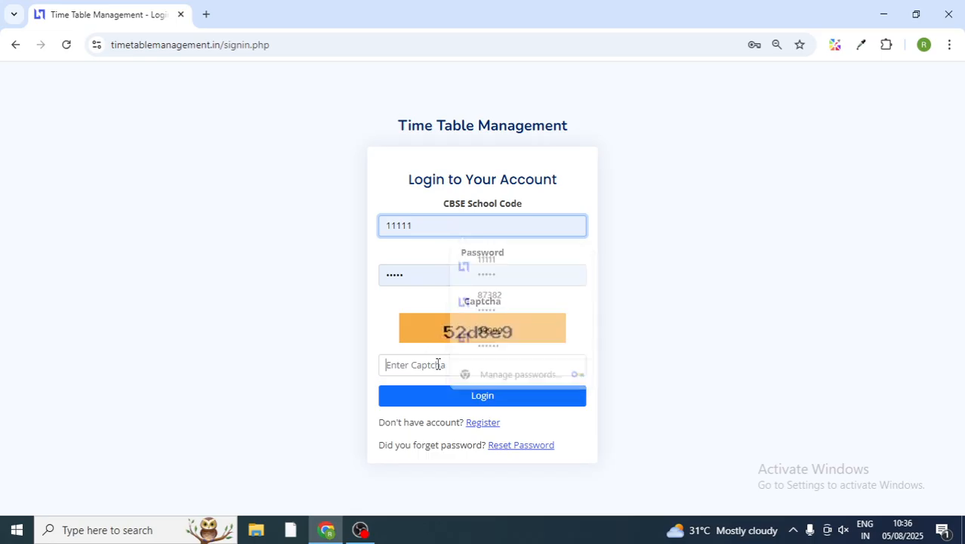
type("52")
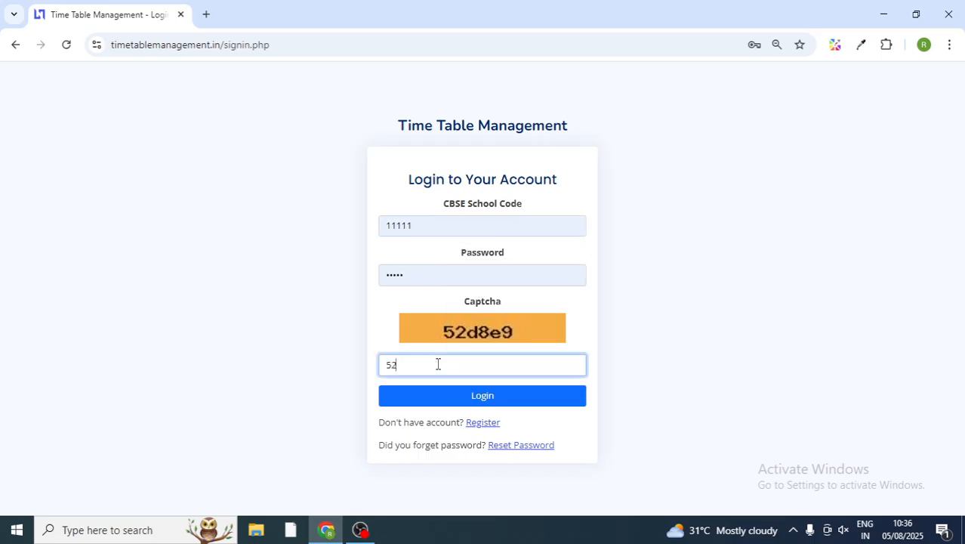
type("d8e9")
left_click(481, 401)
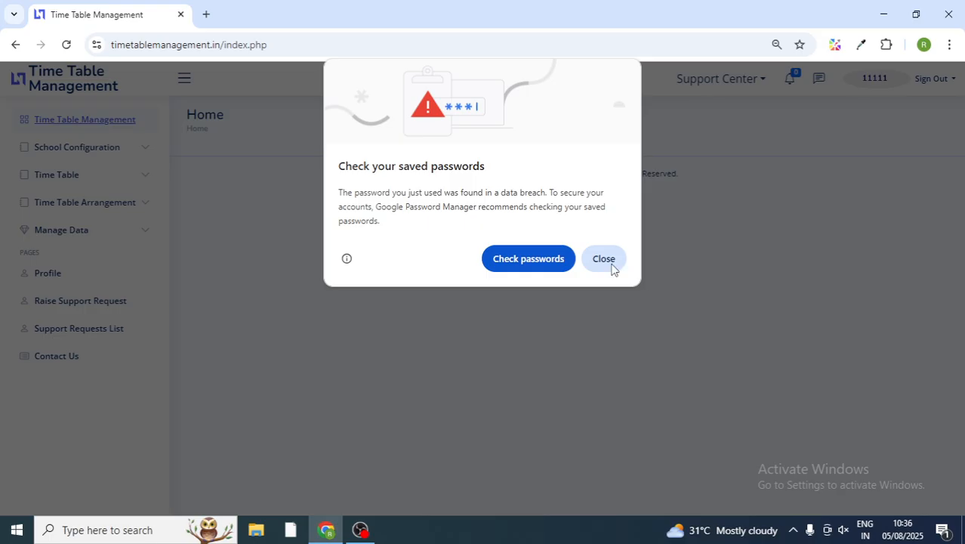
left_click(610, 264)
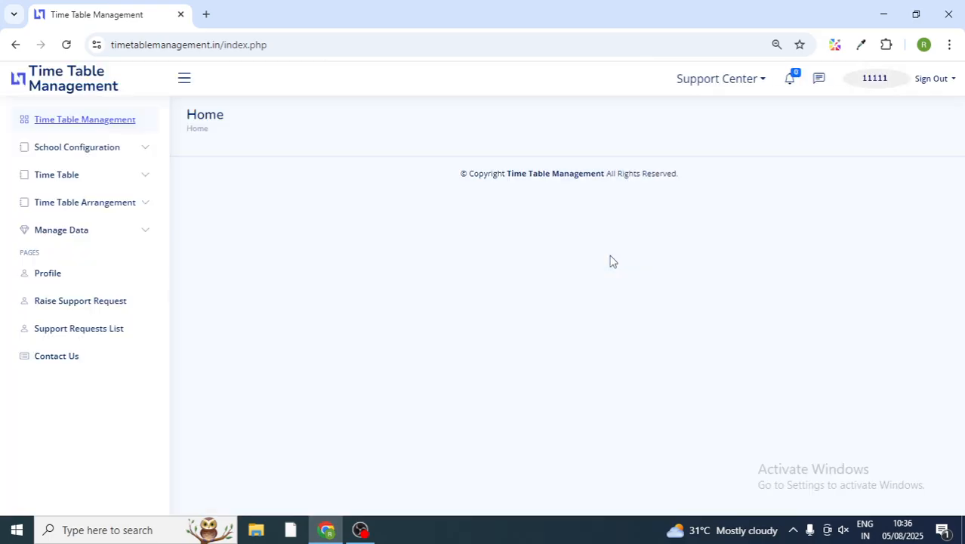
Step: Open Step 1: Add/Update School Configuration and scroll through its class-section and period-timing forms
left_click(126, 156)
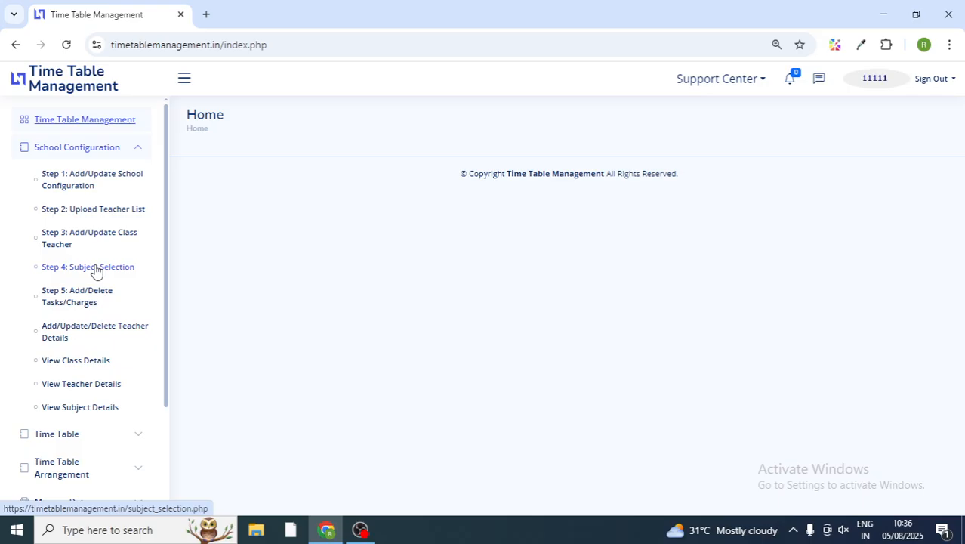
left_click(95, 185)
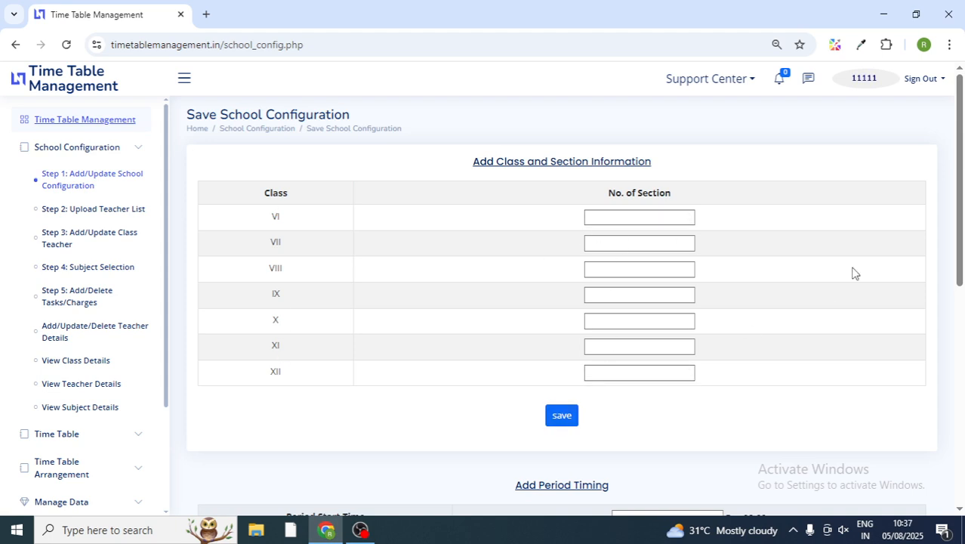
scroll(962, 255, "down", 1)
scroll(962, 256, "down", 3)
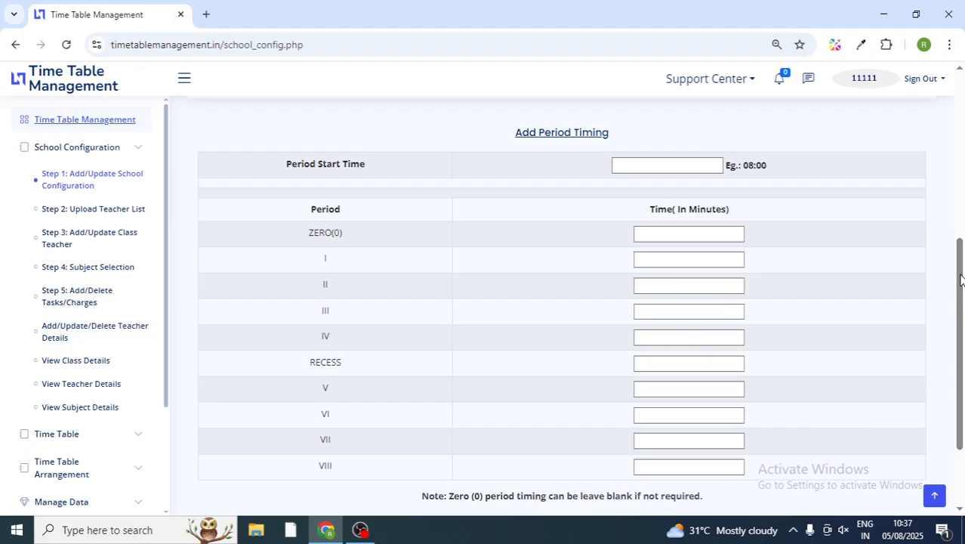
left_click_drag(960, 276, 304, 164)
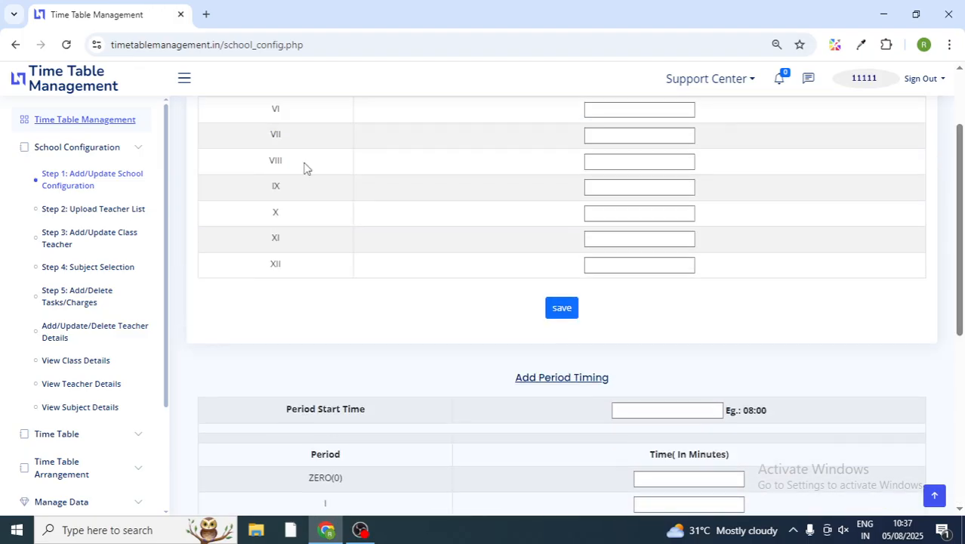
Step: Visit the Upload Teacher List page, then go on to Add/Update Class Teacher
left_click(73, 215)
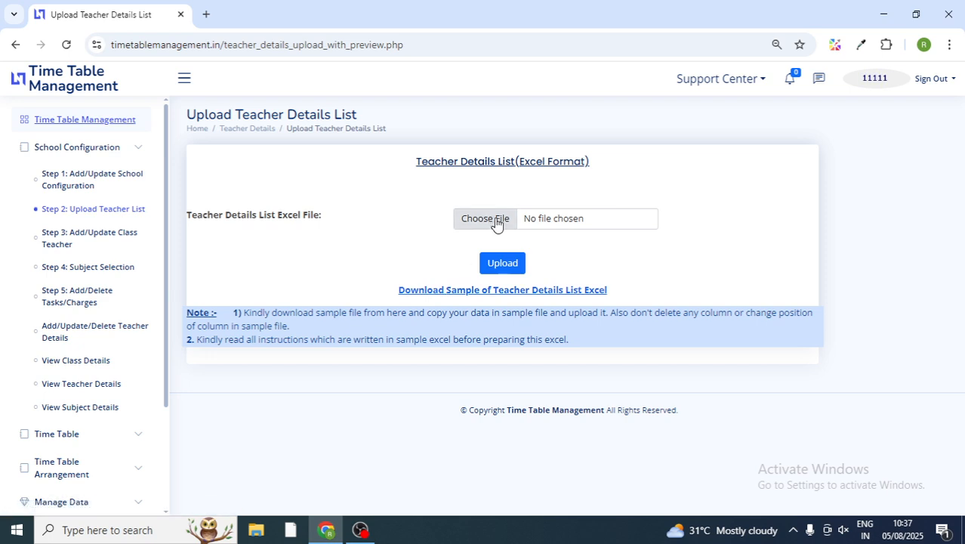
left_click(86, 237)
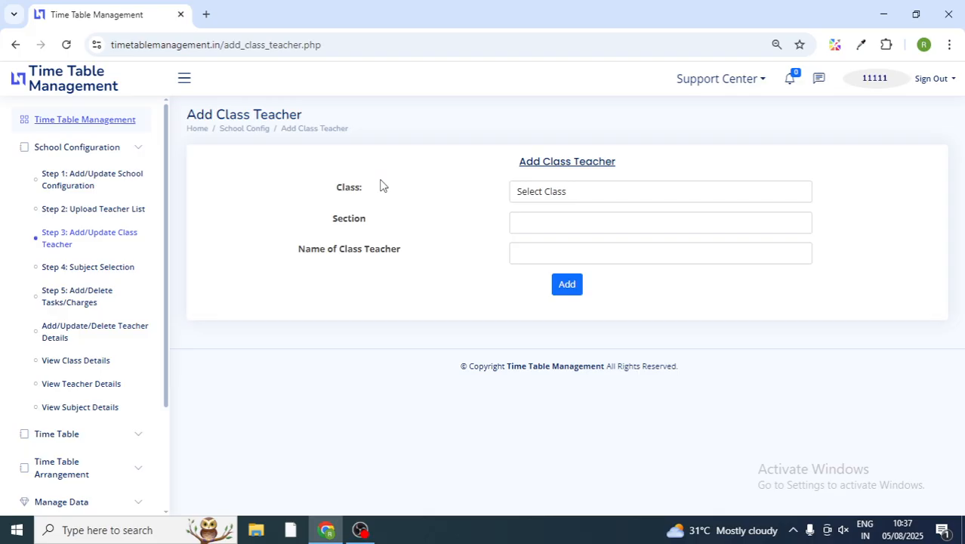
Step: Make the TGT Science teacher class teacher of VI-A and acknowledge 'Class Teacher added'
left_click(567, 192)
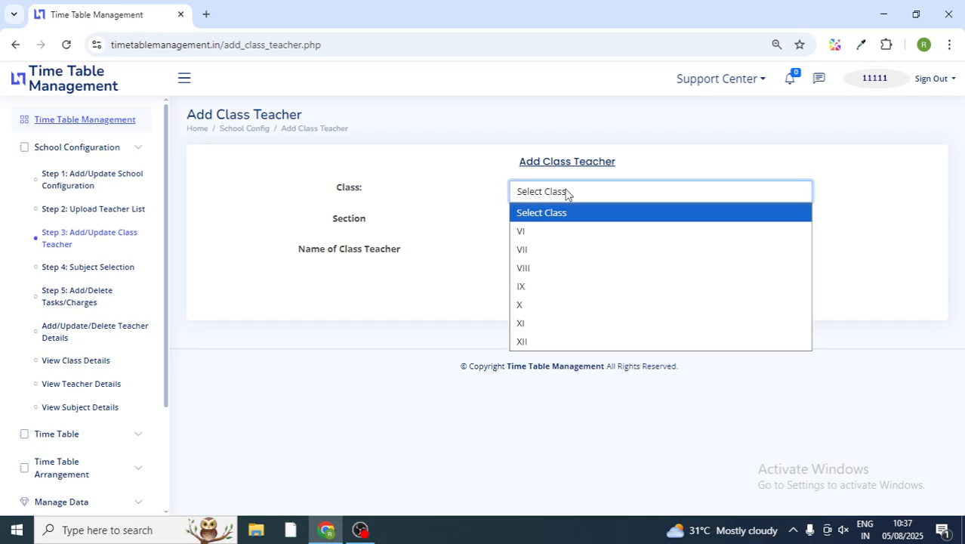
left_click(551, 236)
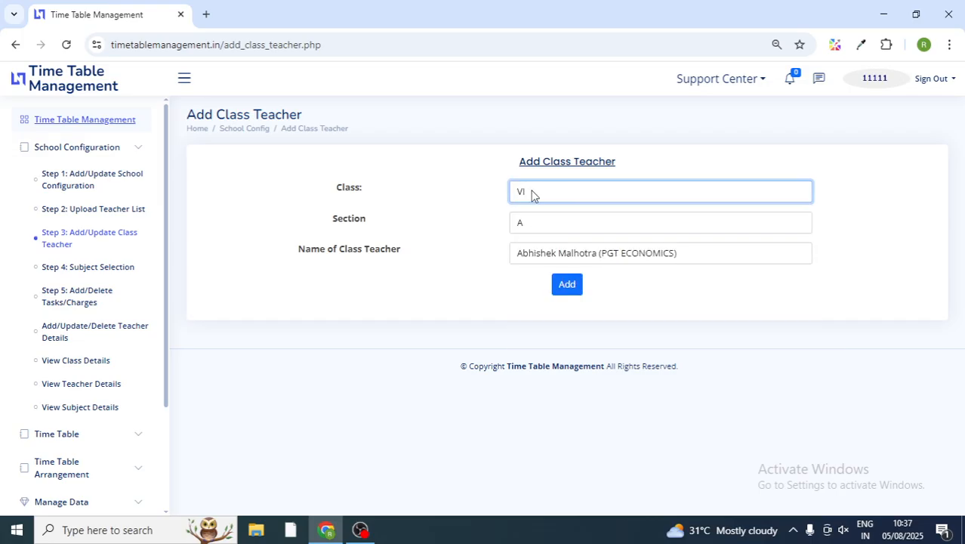
left_click(588, 255)
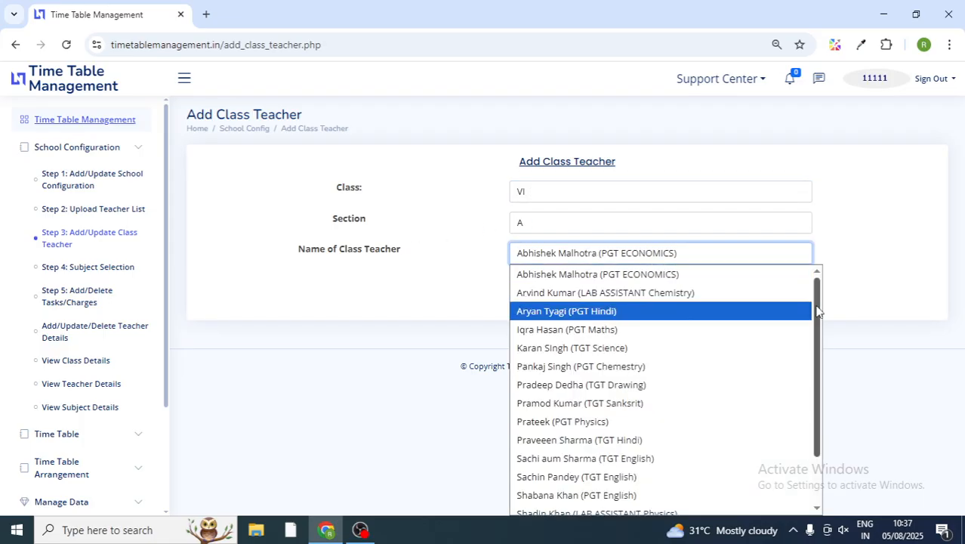
left_click_drag(818, 311, 820, 273)
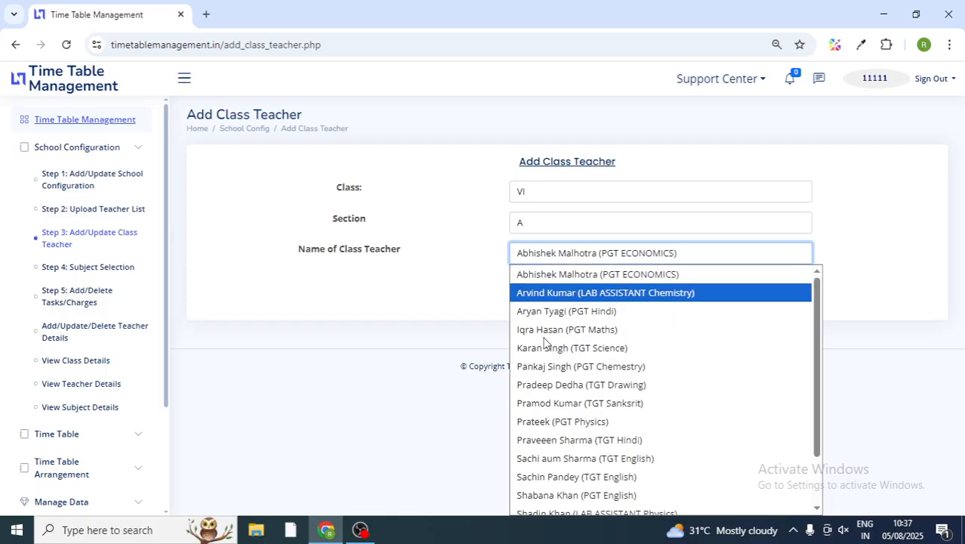
left_click(586, 352)
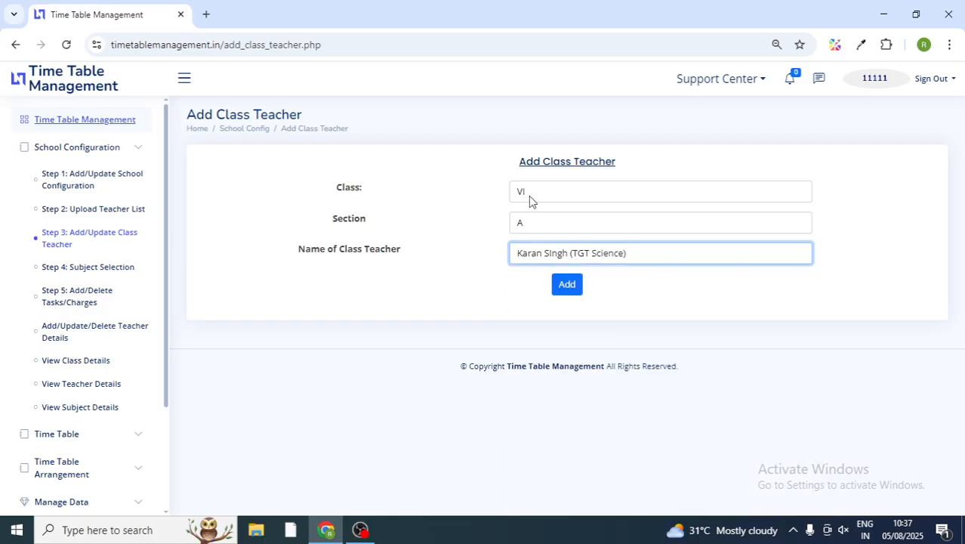
left_click(567, 286)
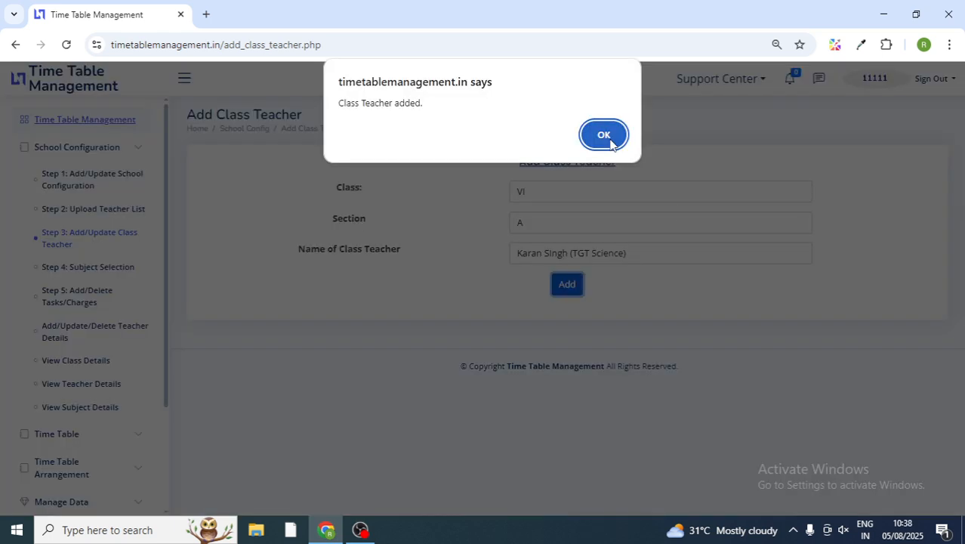
left_click(604, 136)
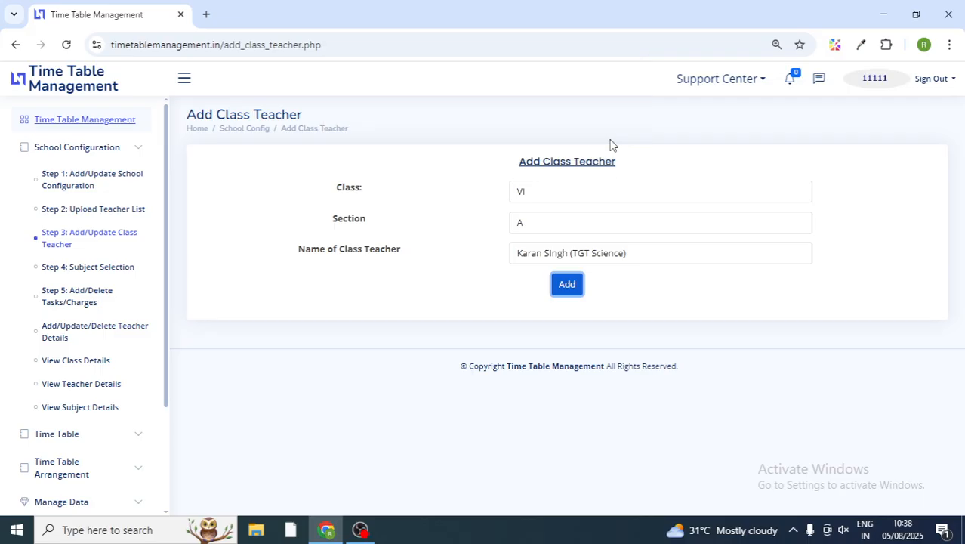
Step: Review the VI to VIII subject list on Subject Selection, then open Add/Delete Tasks/Charges
left_click(75, 270)
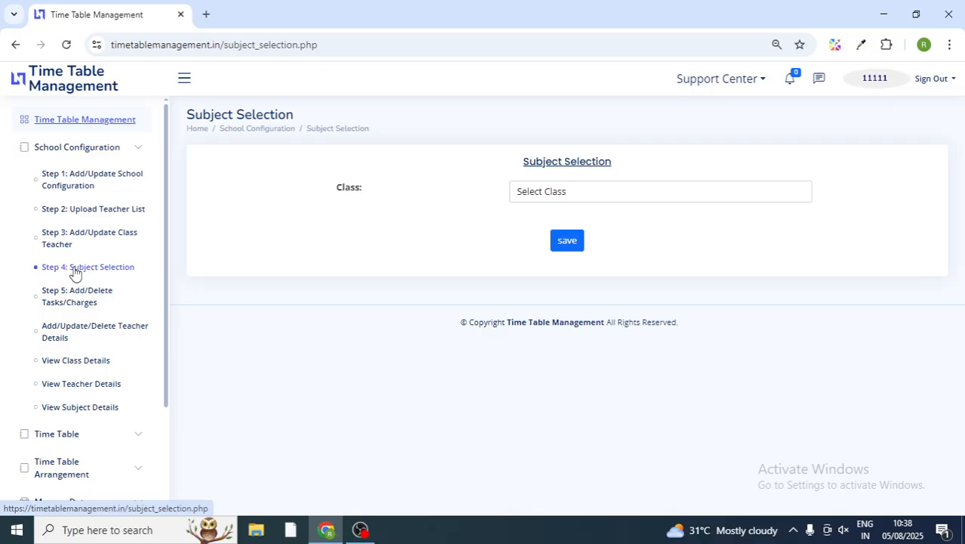
left_click(582, 195)
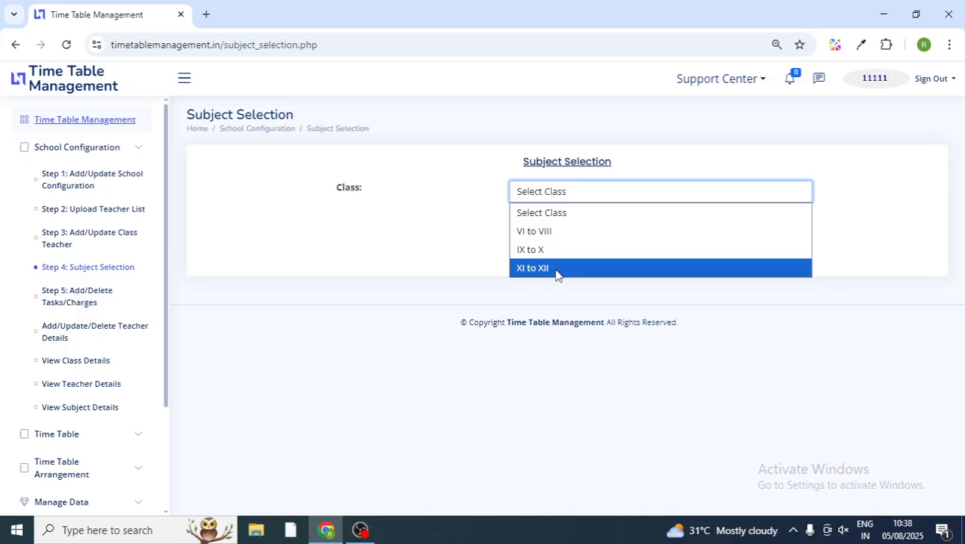
left_click(555, 231)
left_click(554, 231)
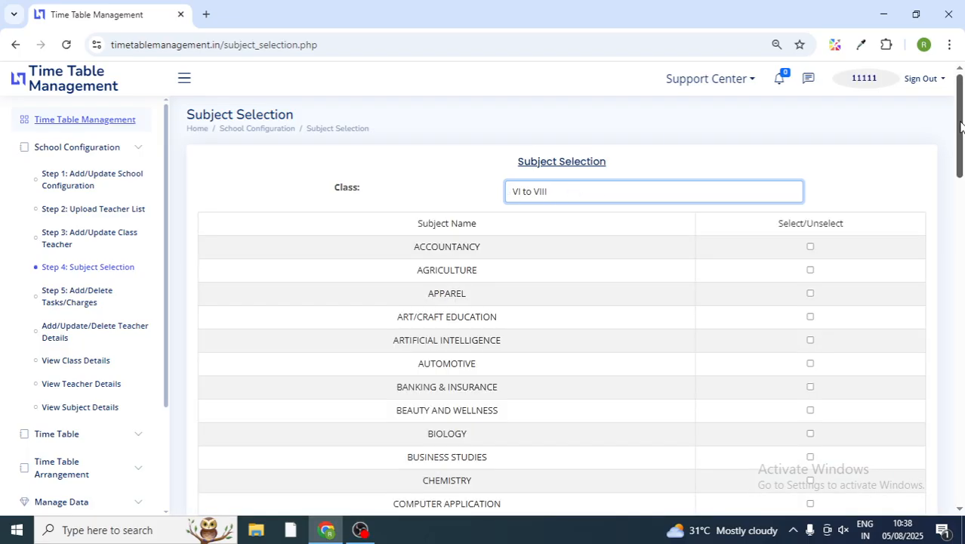
left_click_drag(960, 126, 961, 147)
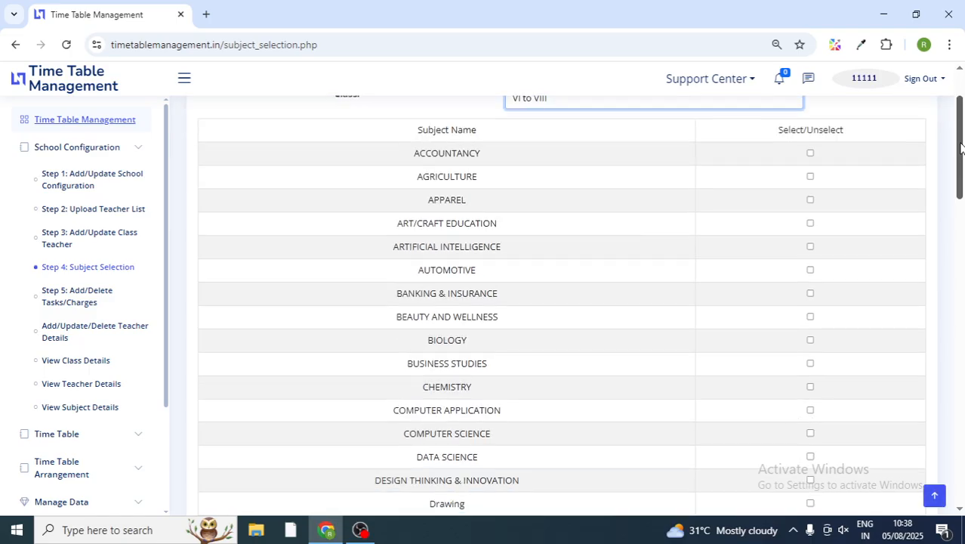
left_click_drag(961, 149, 962, 448)
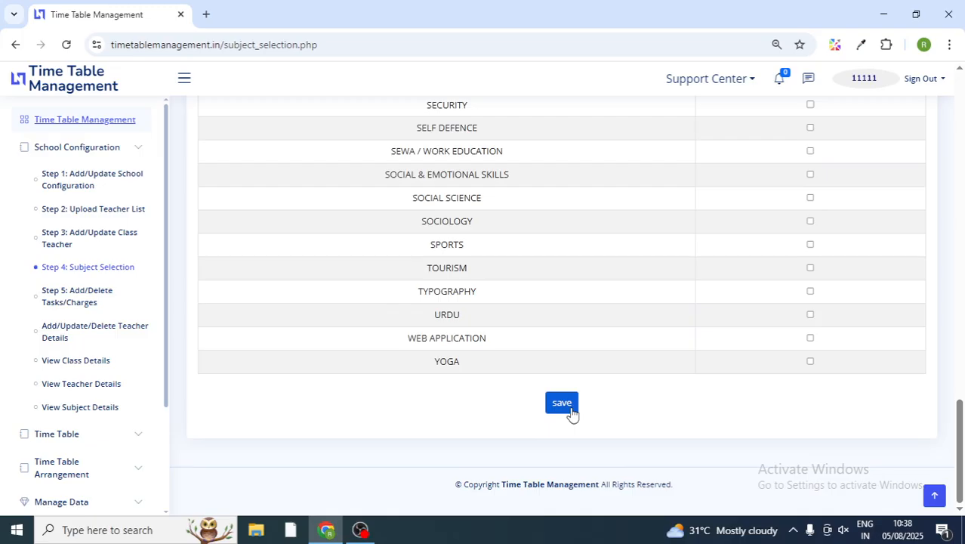
left_click_drag(960, 426, 960, 58)
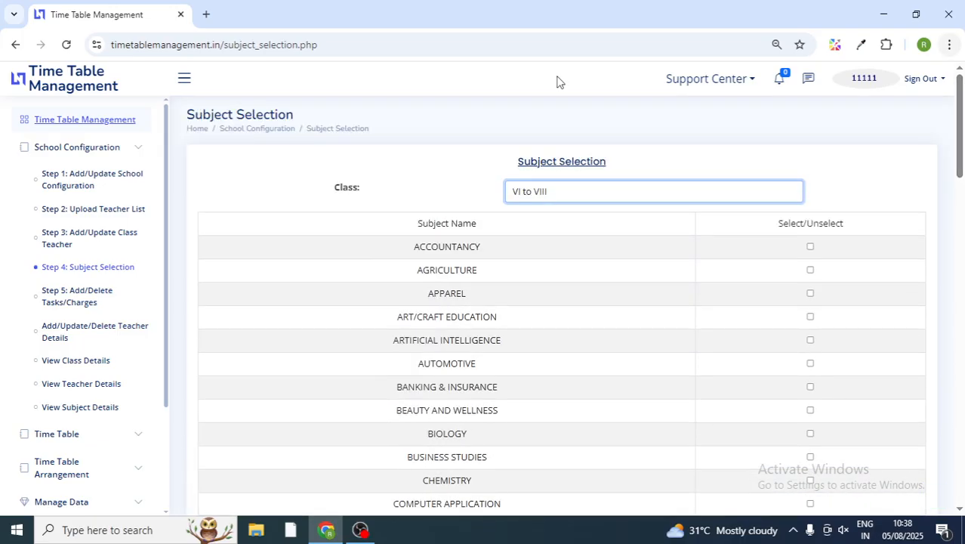
left_click(567, 197)
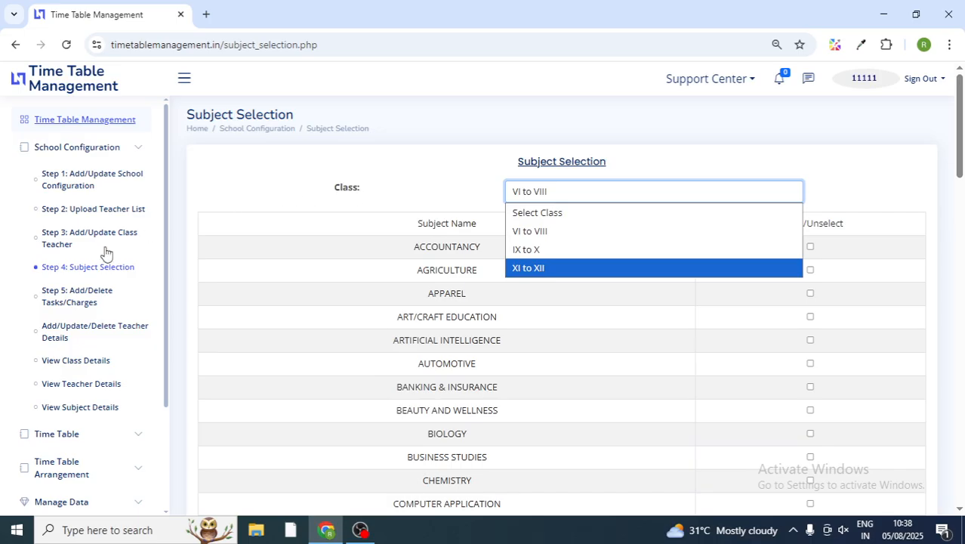
left_click(75, 300)
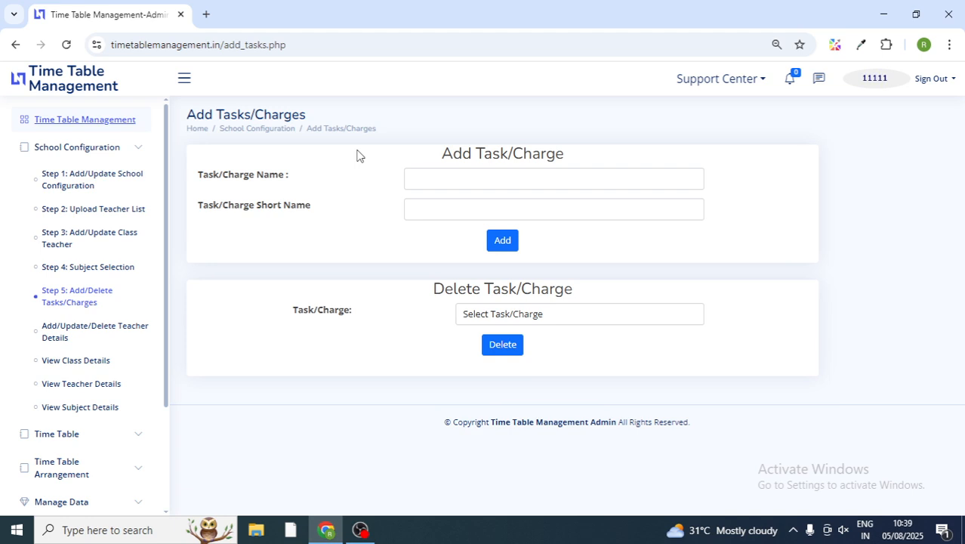
Step: Inspect the task fields and deletable-task list unchanged, then open Add/Update/Delete Teacher Details
left_click(465, 179)
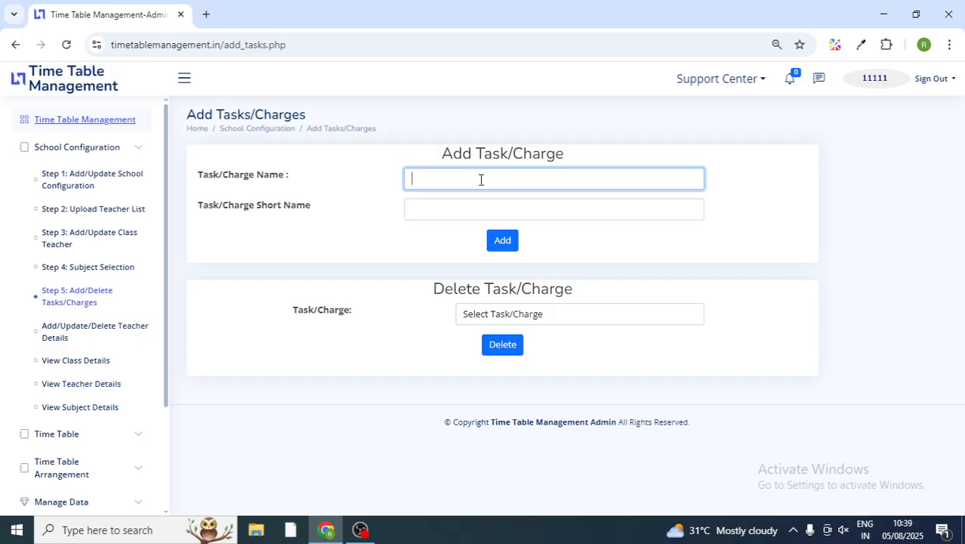
left_click(437, 210)
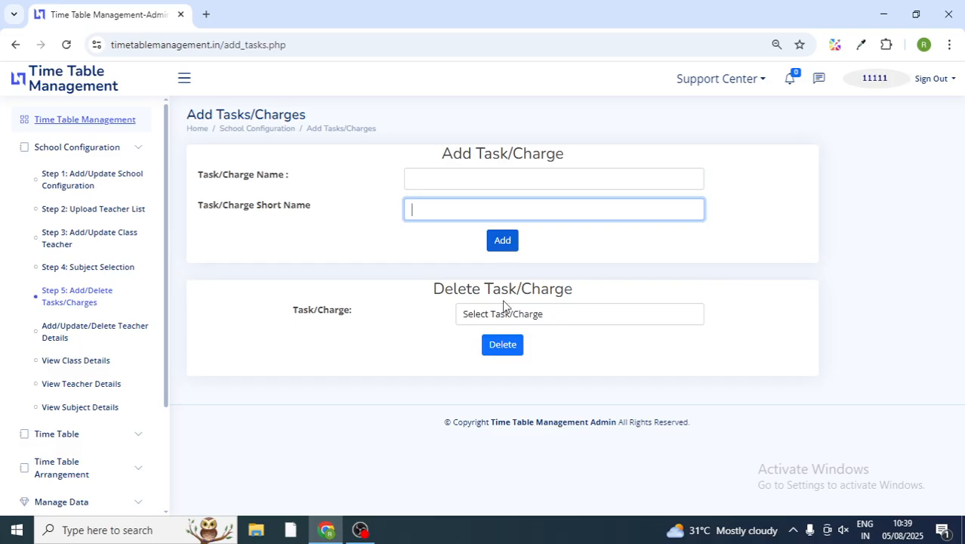
left_click(532, 316)
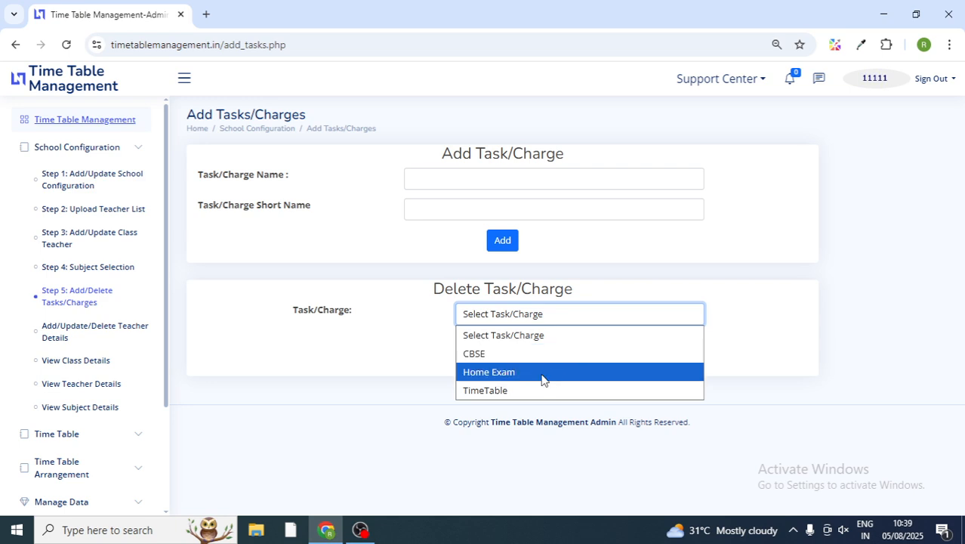
left_click(316, 278)
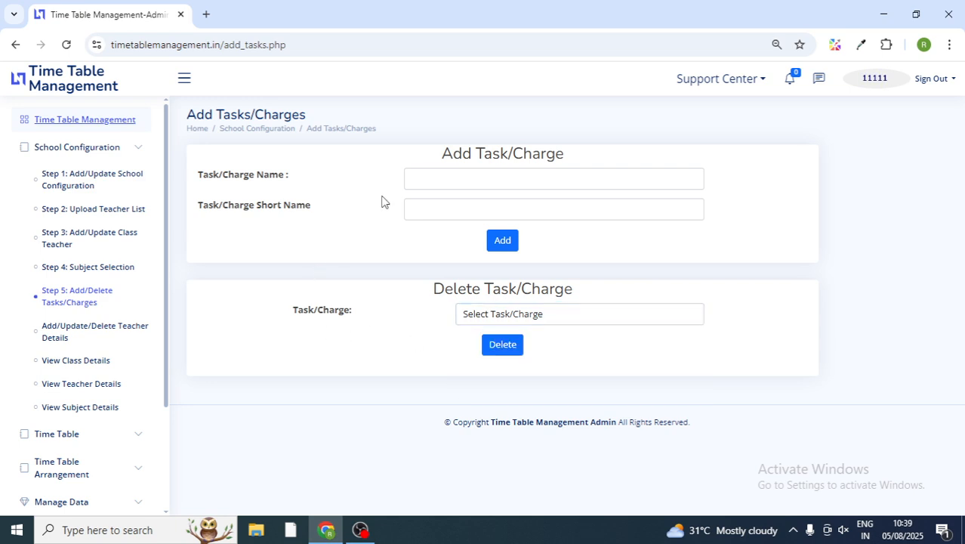
left_click(447, 175)
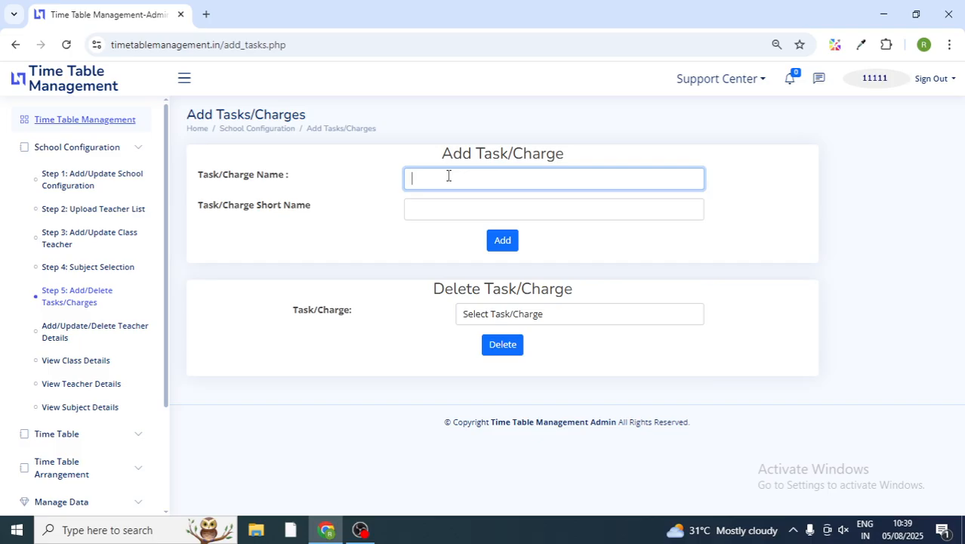
left_click(70, 336)
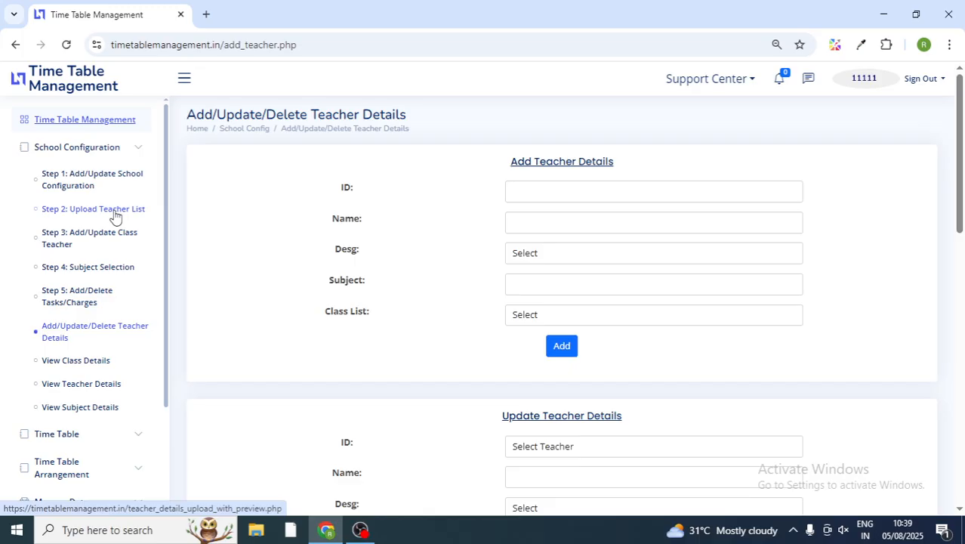
left_click(578, 192)
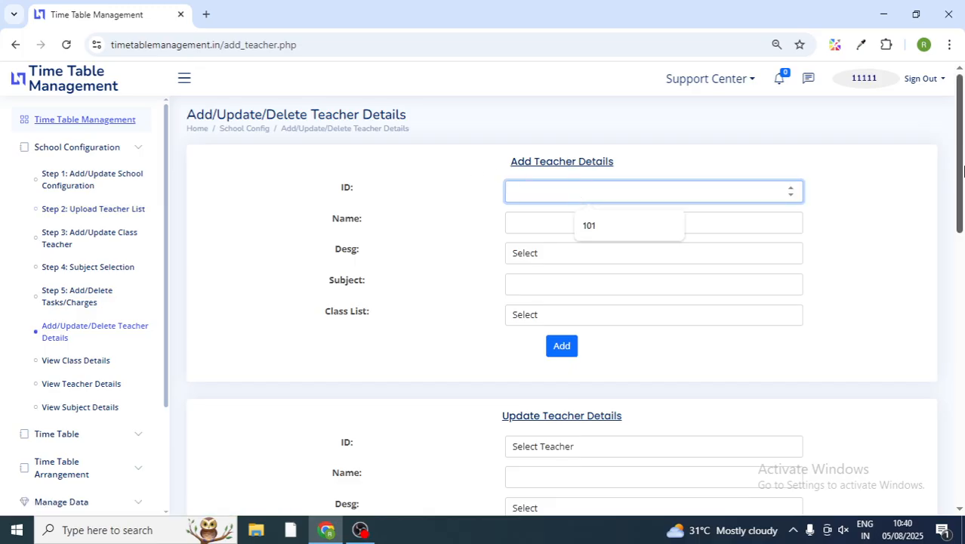
scroll(963, 171, "down", 5)
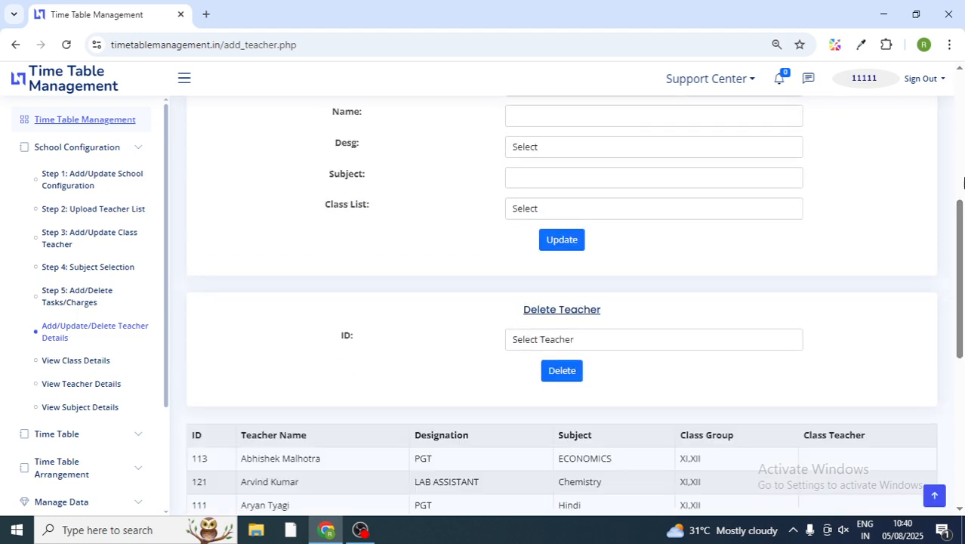
left_click_drag(959, 227, 963, 188)
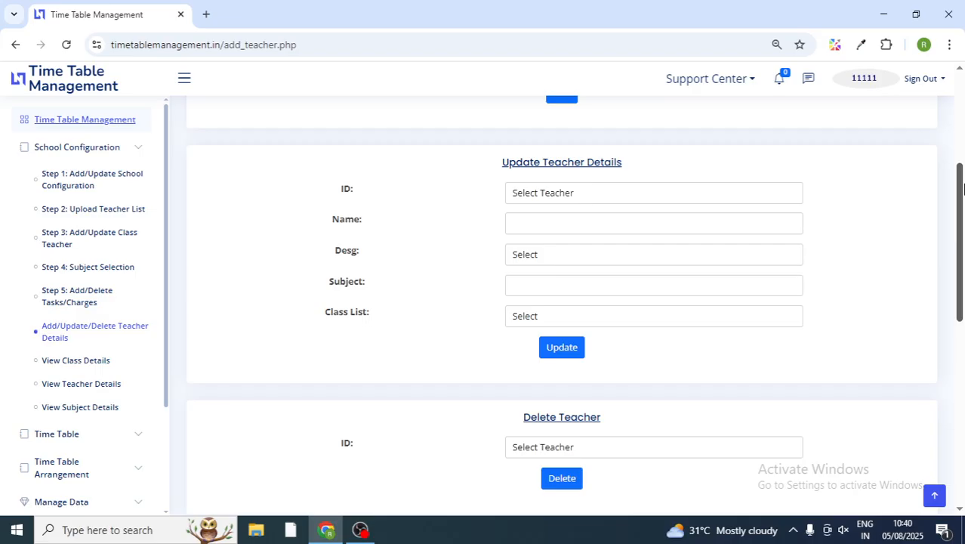
left_click(670, 325)
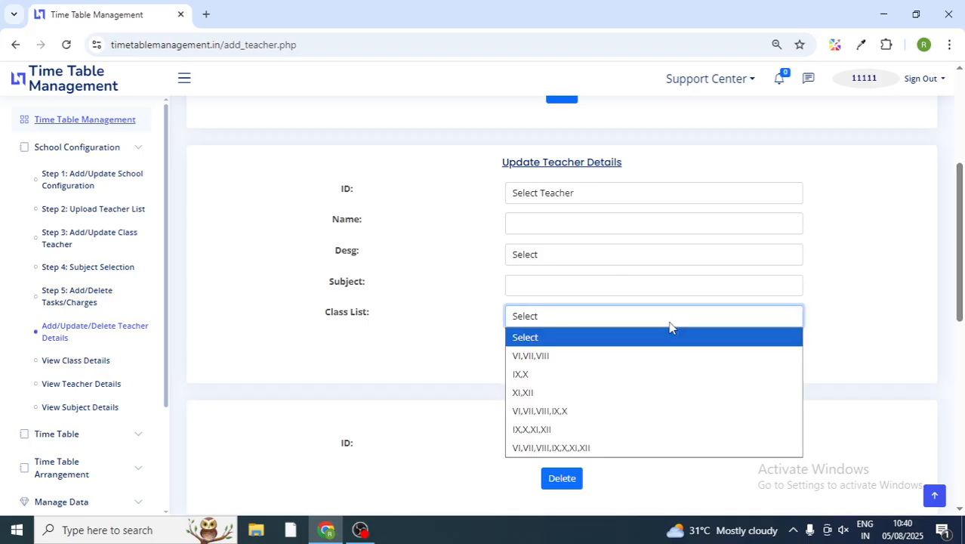
left_click(670, 324)
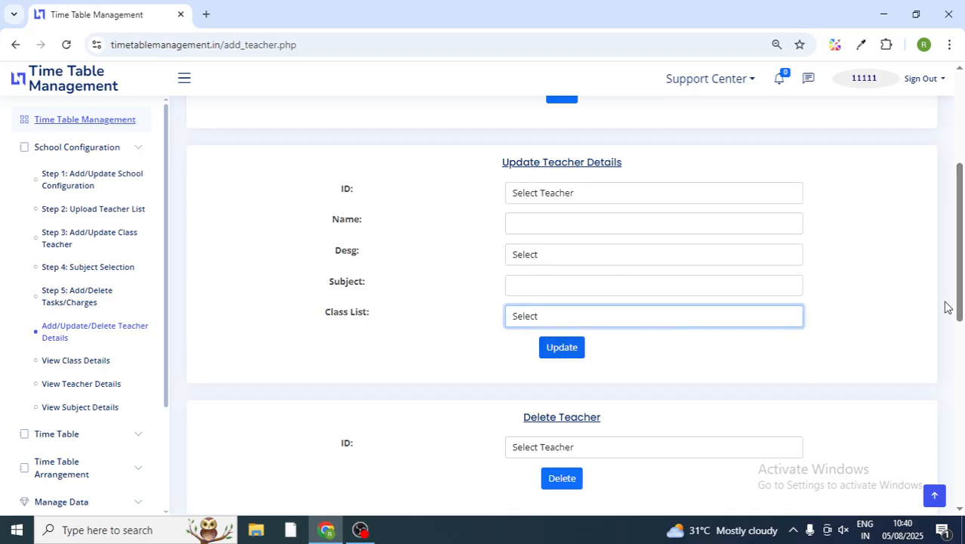
left_click_drag(961, 279, 961, 334)
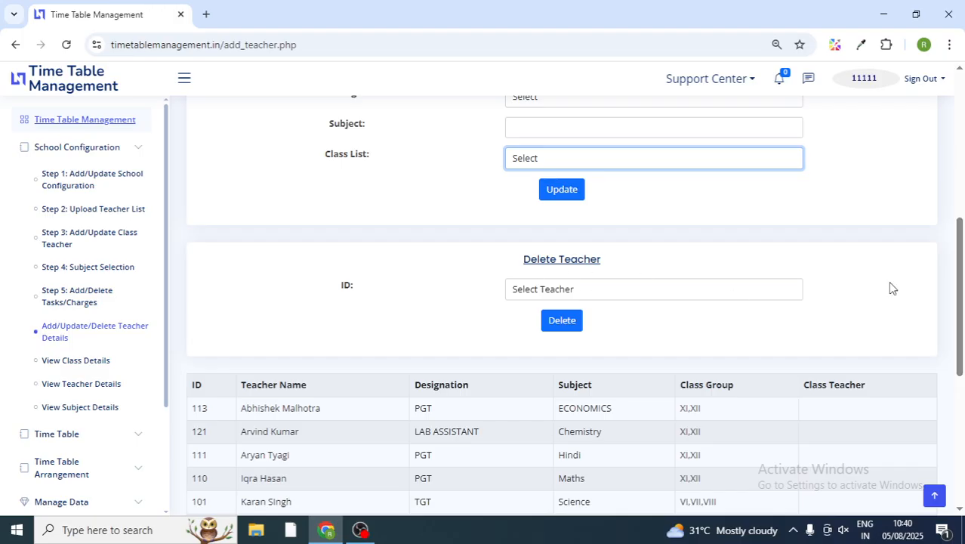
left_click_drag(961, 278, 959, 345)
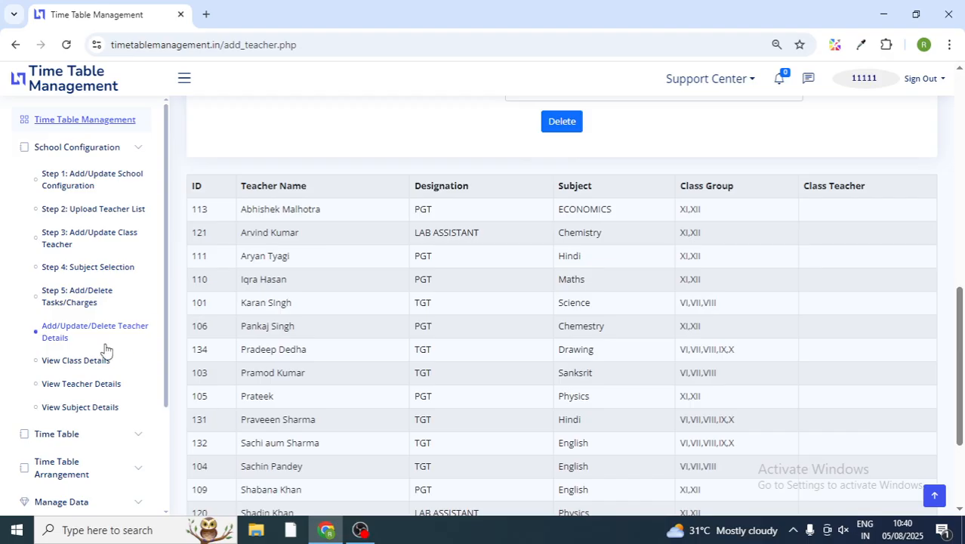
Step: Browse the class-section class-teacher list, then open the full teacher details list
left_click(65, 363)
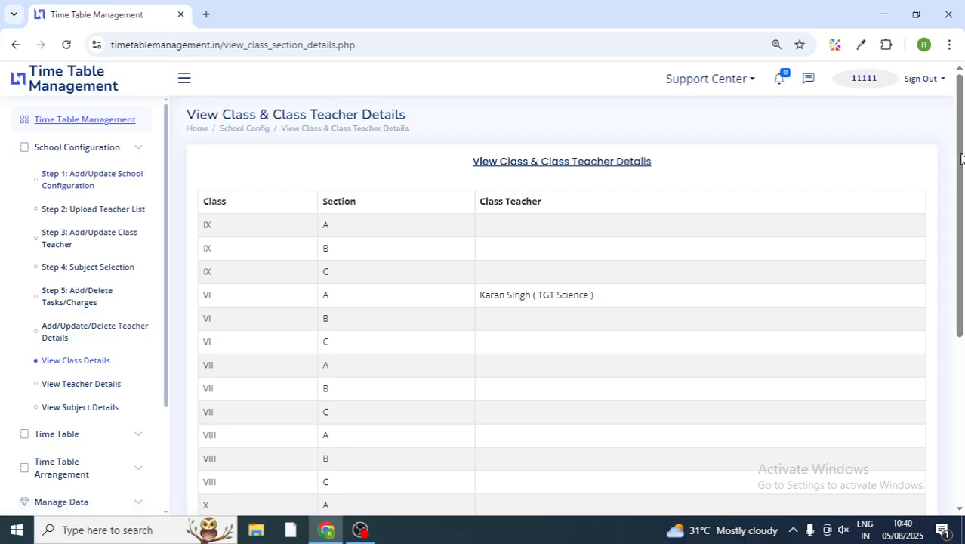
left_click_drag(961, 157, 963, 326)
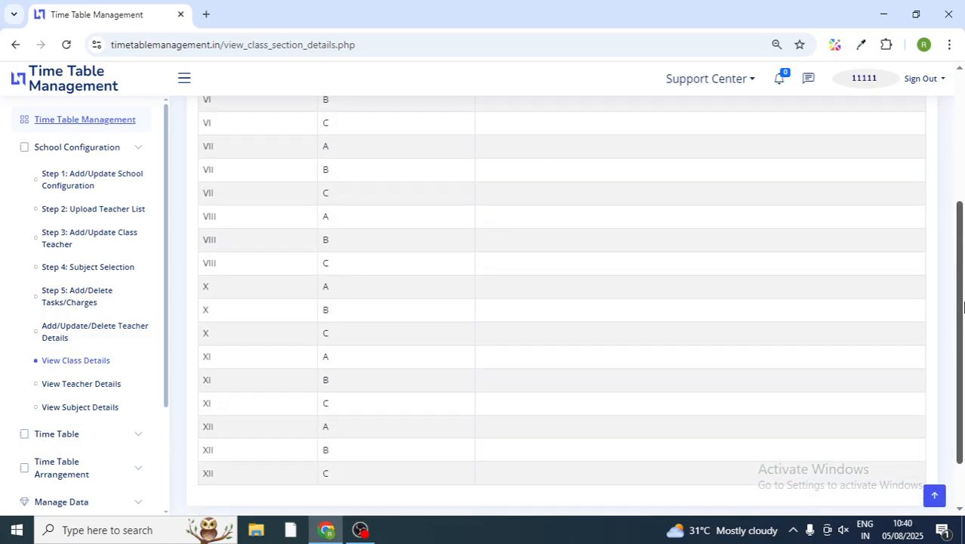
left_click(73, 385)
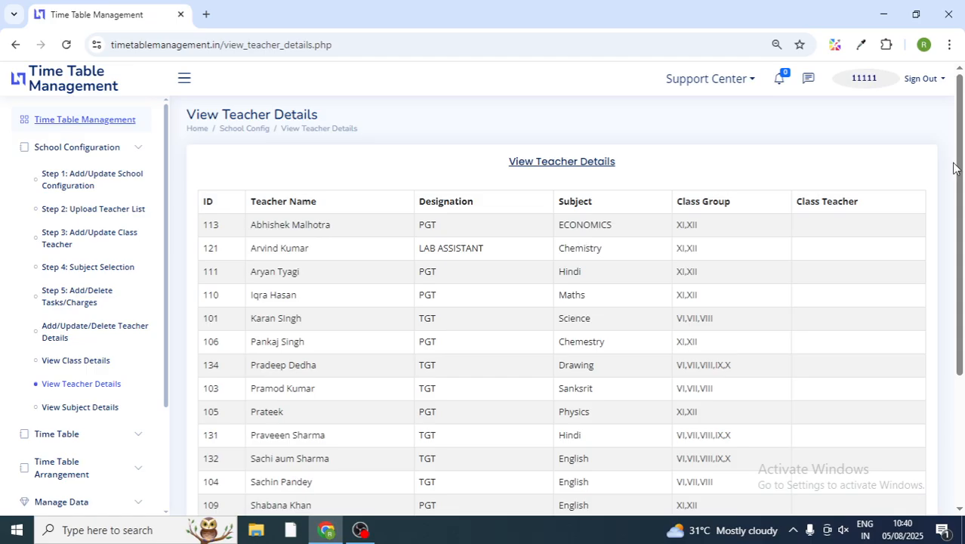
left_click_drag(961, 157, 961, 186)
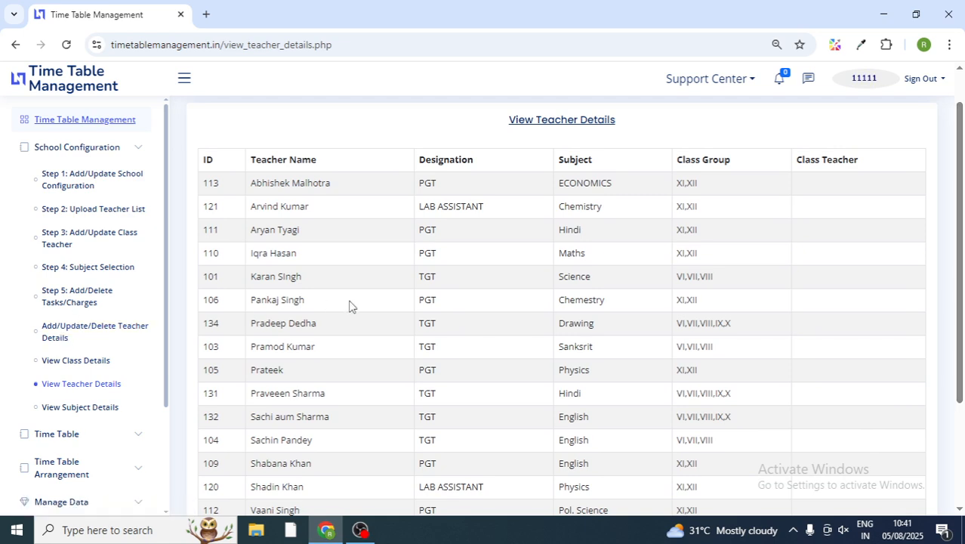
Step: Scroll through the subject details list, then collapse School Configuration and expand Time Table
left_click(70, 407)
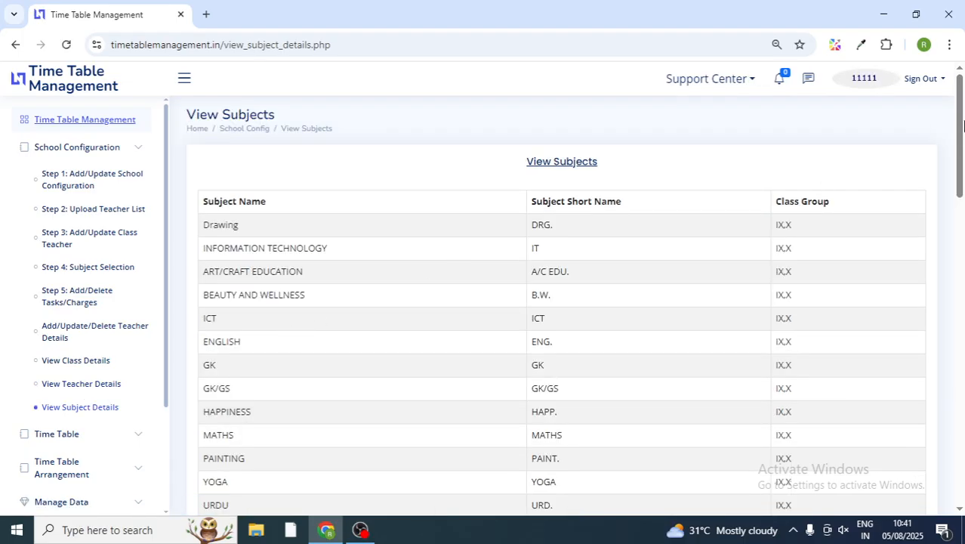
left_click_drag(962, 124, 957, 396)
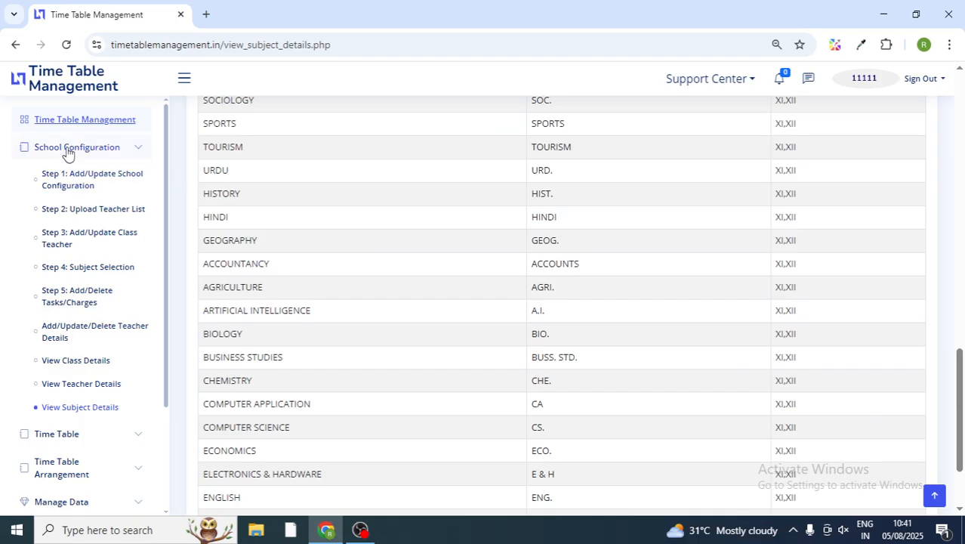
left_click(123, 153)
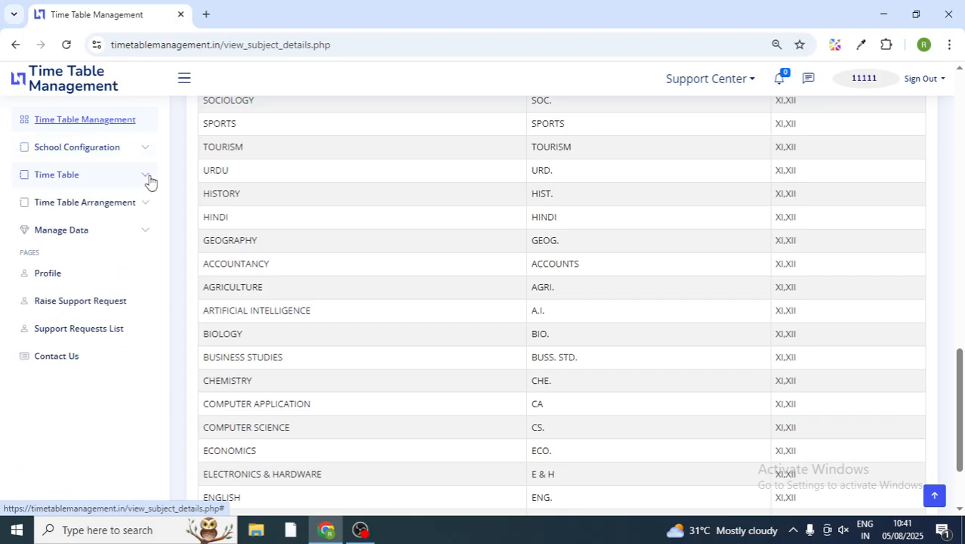
left_click(148, 179)
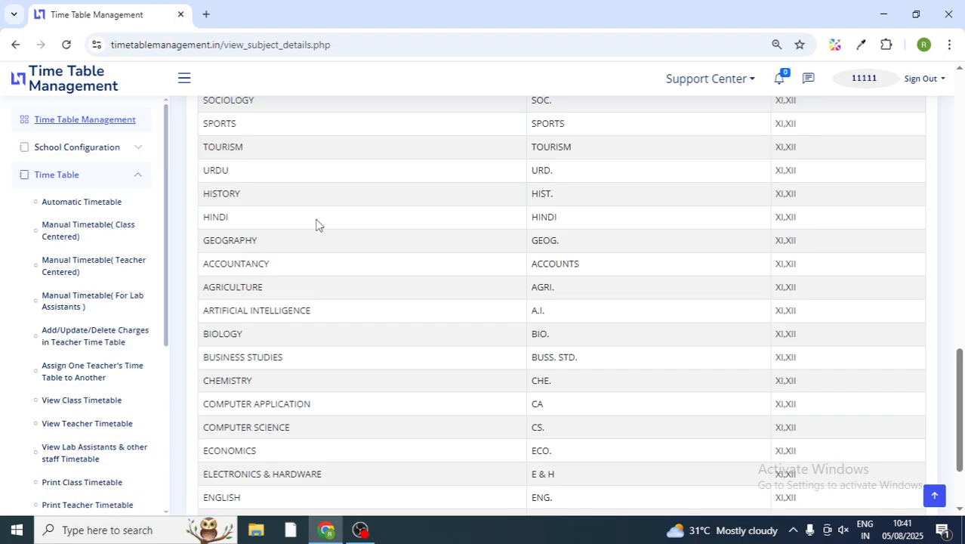
Step: Load the class-centred manual timetable for class VI, section B, with 8 periods
left_click(52, 231)
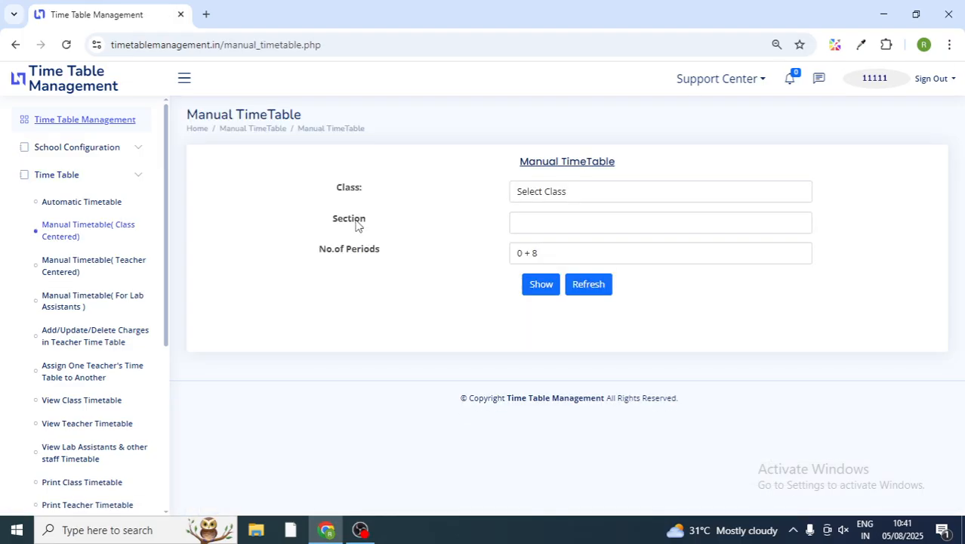
left_click(583, 199)
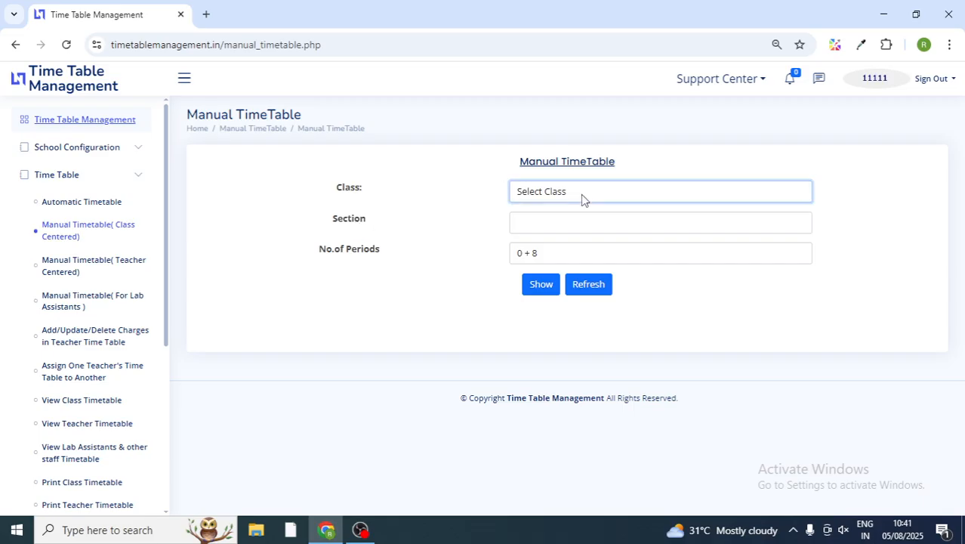
left_click(538, 231)
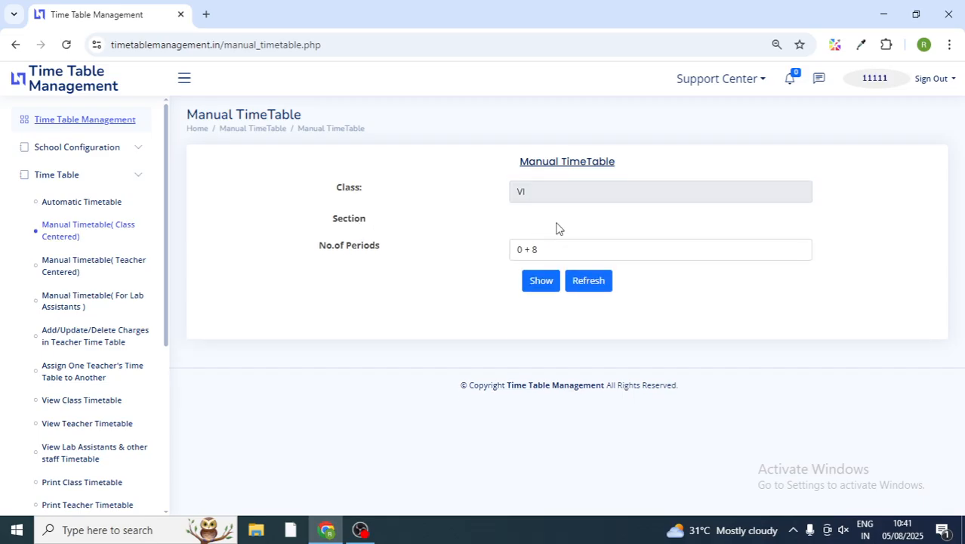
left_click(560, 229)
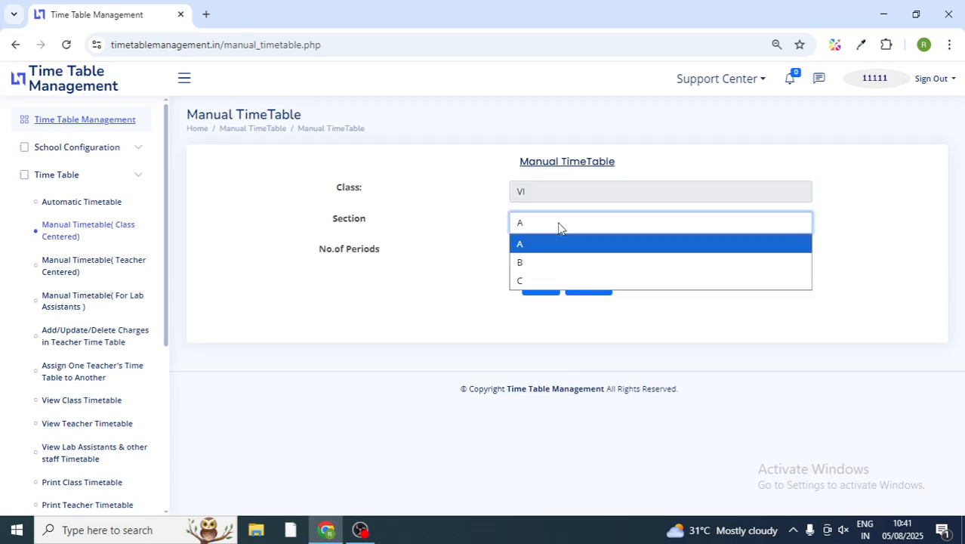
left_click(547, 264)
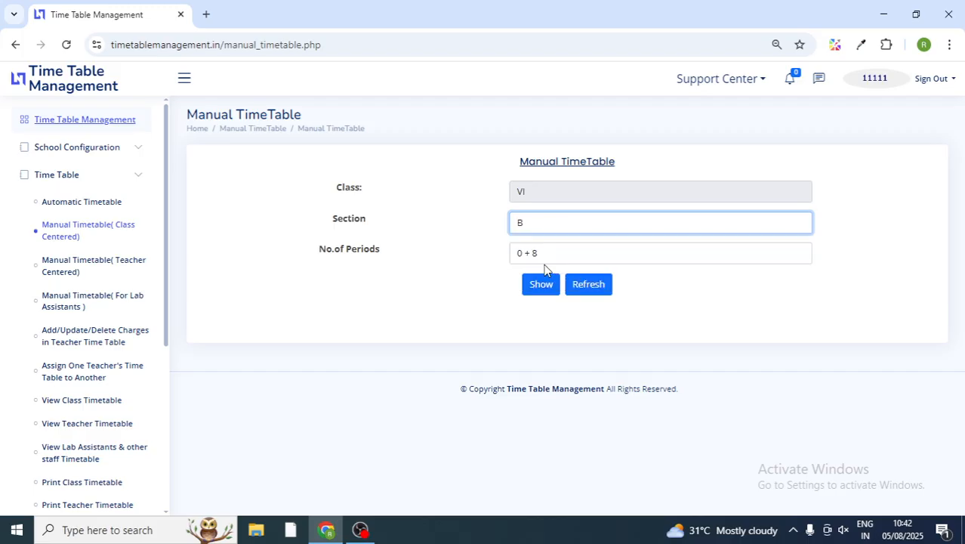
left_click(561, 255)
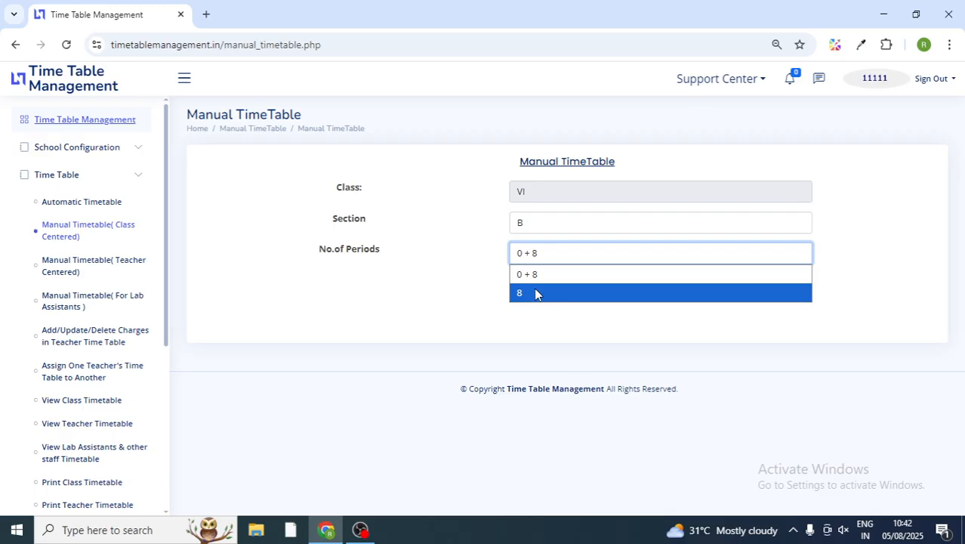
left_click(536, 294)
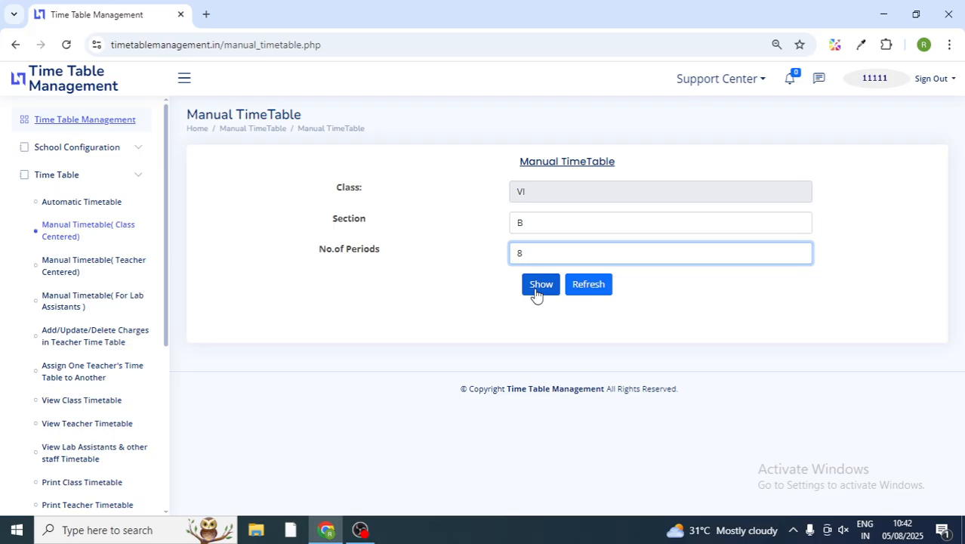
left_click(536, 293)
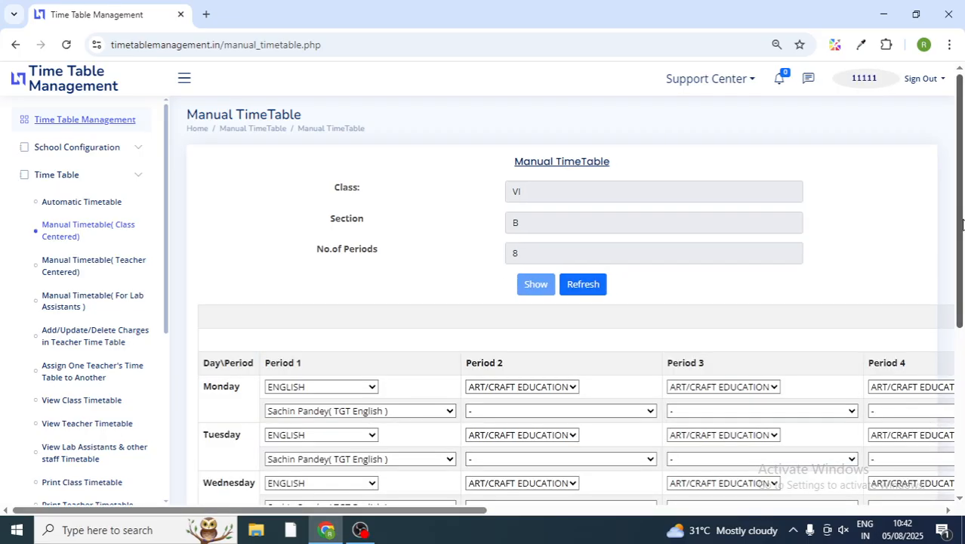
Step: Check the Monday Period 1 English teacher, keeping the TGT English teacher
left_click_drag(962, 224, 962, 346)
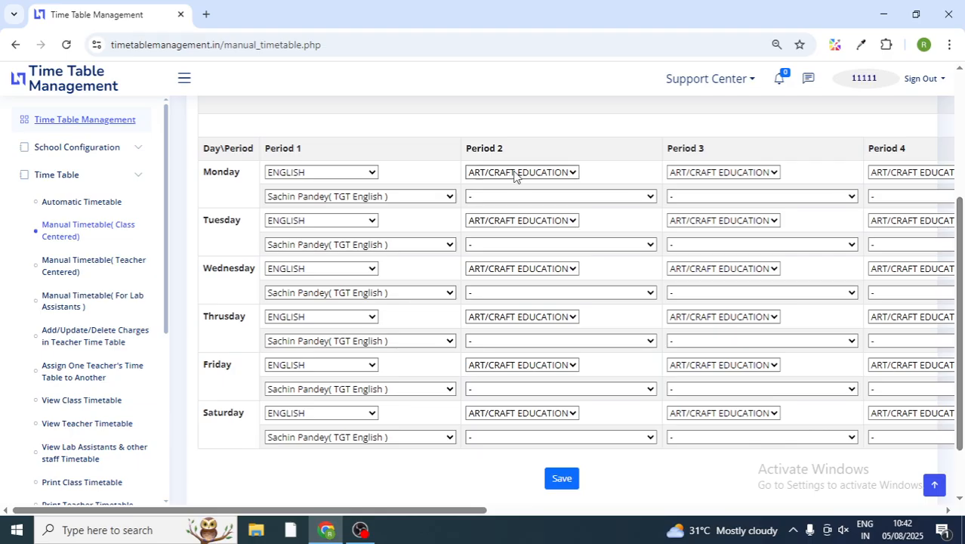
left_click(335, 178)
left_click(337, 180)
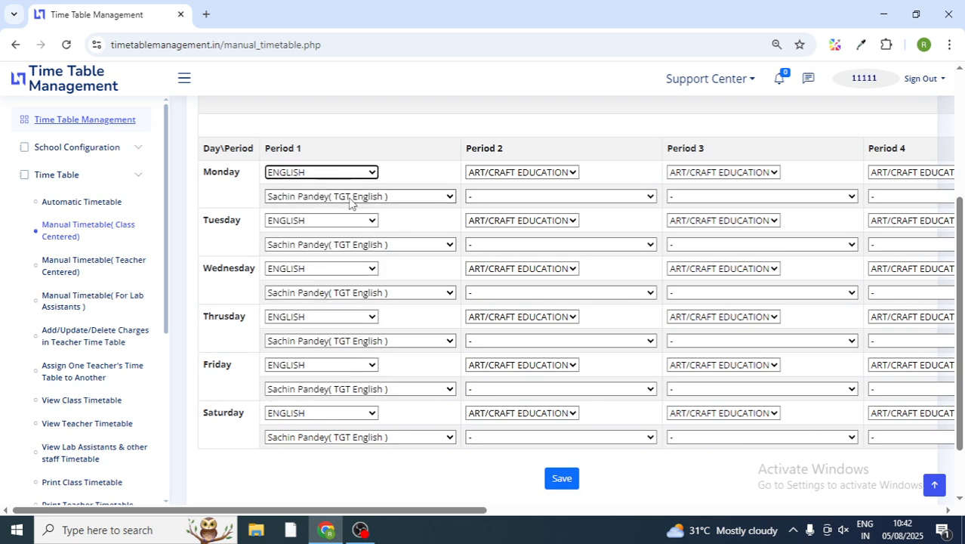
left_click(351, 200)
left_click(352, 200)
left_click(352, 200)
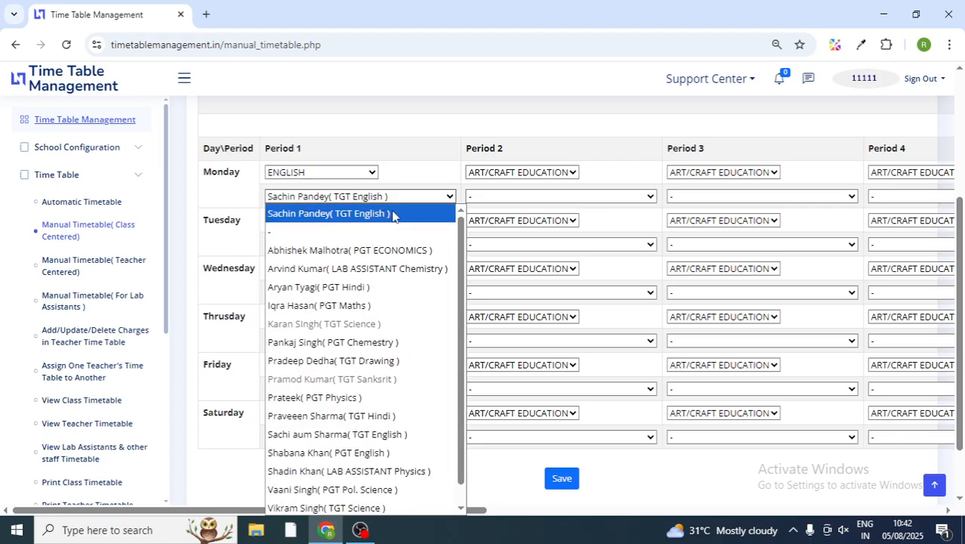
scroll(458, 232, "down", 1)
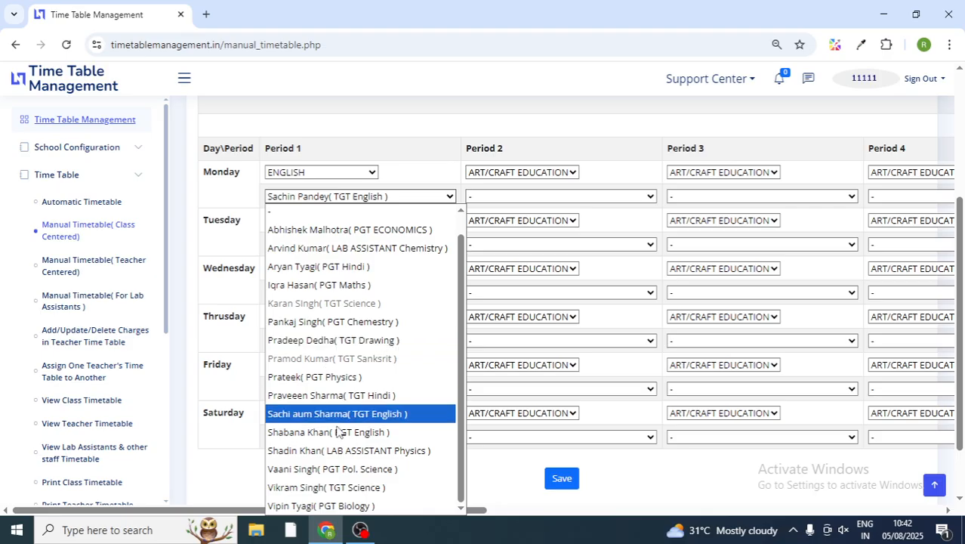
left_click_drag(464, 328, 465, 252)
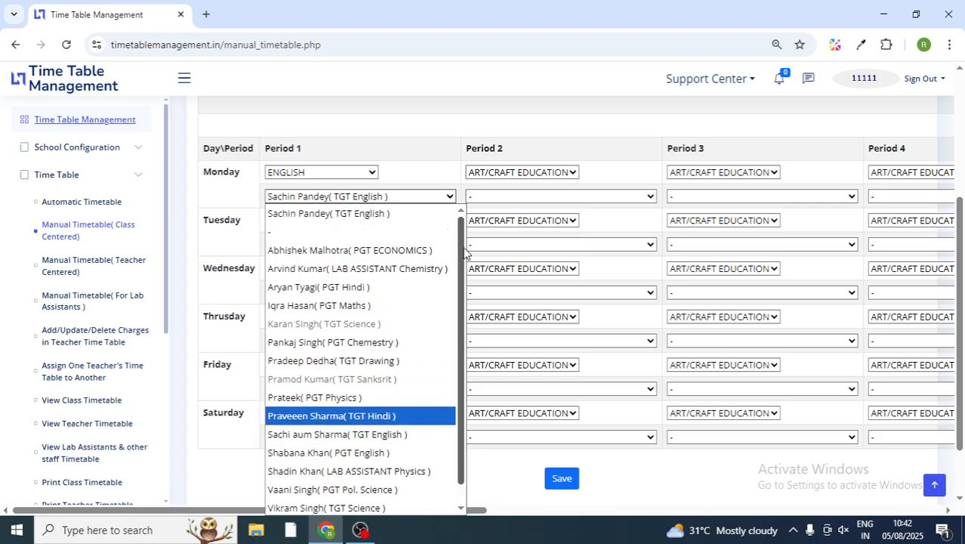
left_click(397, 147)
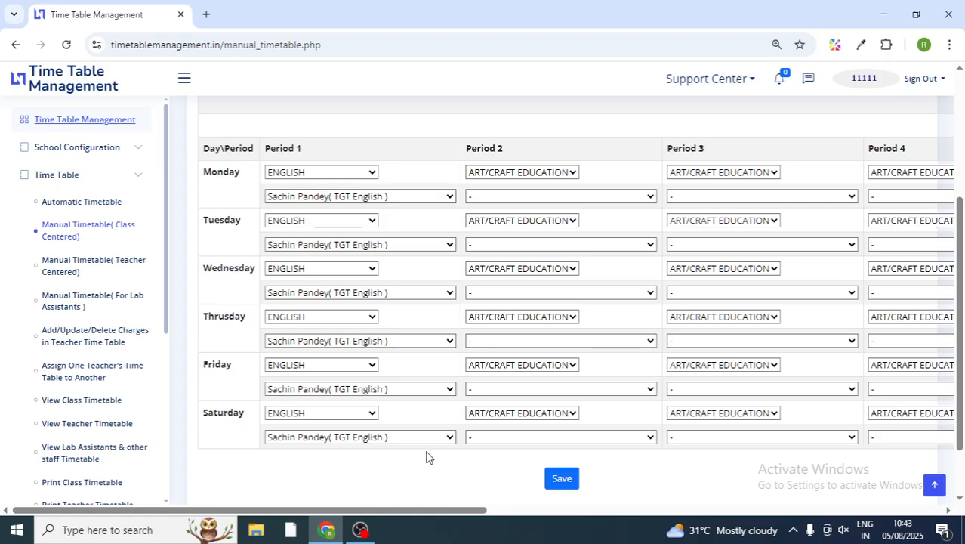
Step: Save the VI-B timetable and dismiss the 'TimeTable Saved' alert
left_click_drag(428, 515, 397, 524)
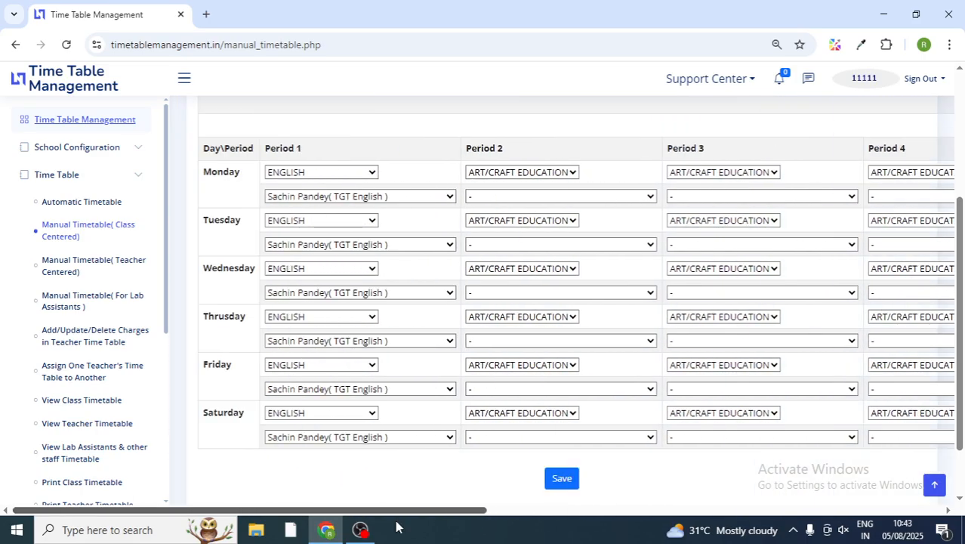
left_click(563, 483)
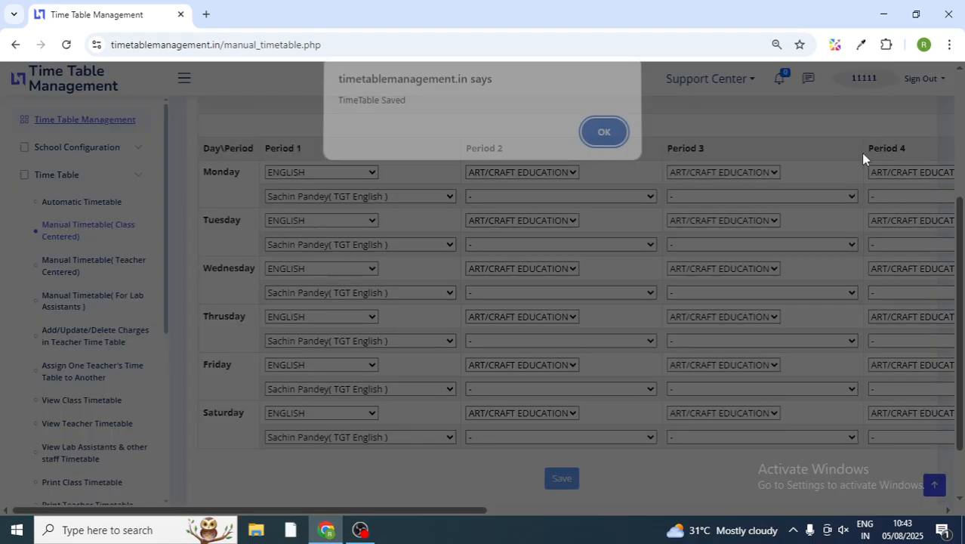
left_click(604, 135)
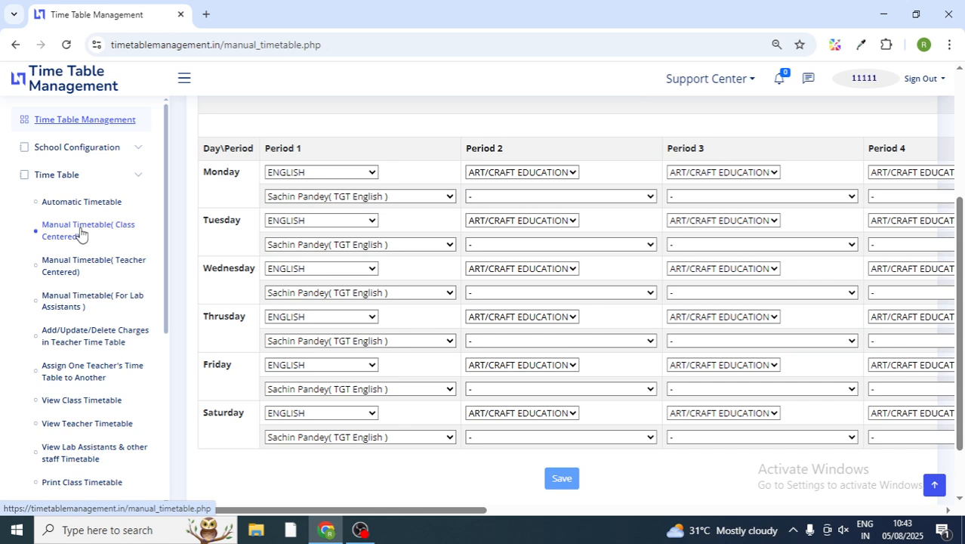
Step: Show the PGT Economics teacher's 8-period teacher-centred manual timetable, with Accountancy and Economics classes daily
left_click(75, 267)
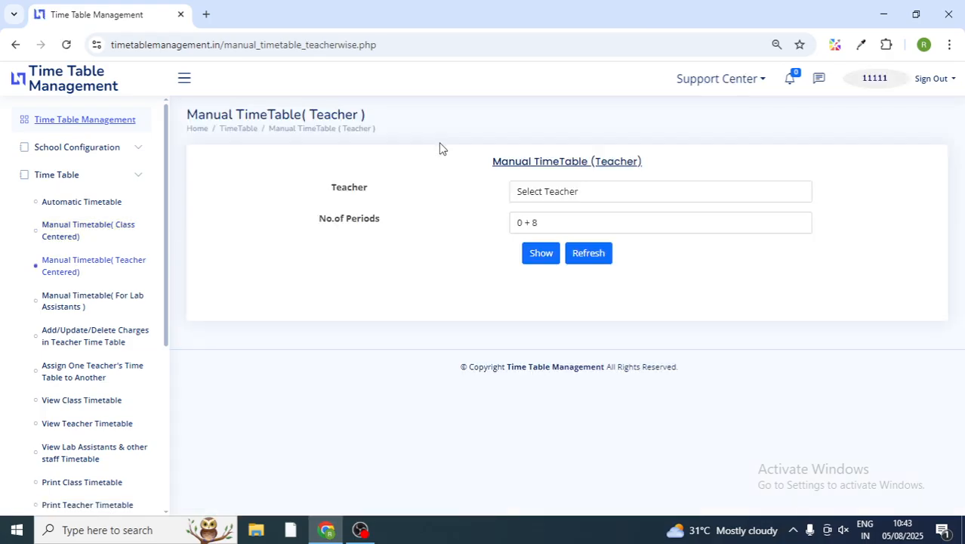
left_click(593, 195)
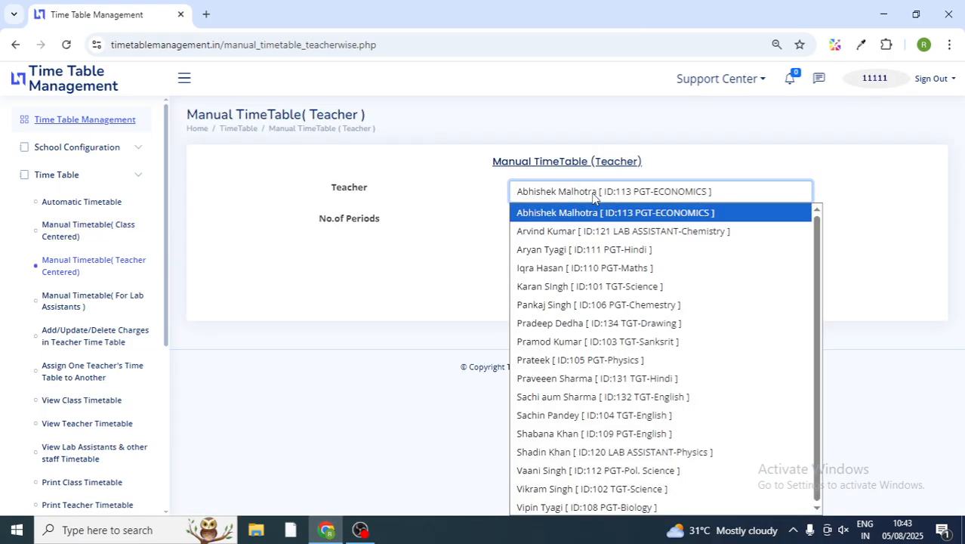
left_click(587, 213)
left_click(518, 226)
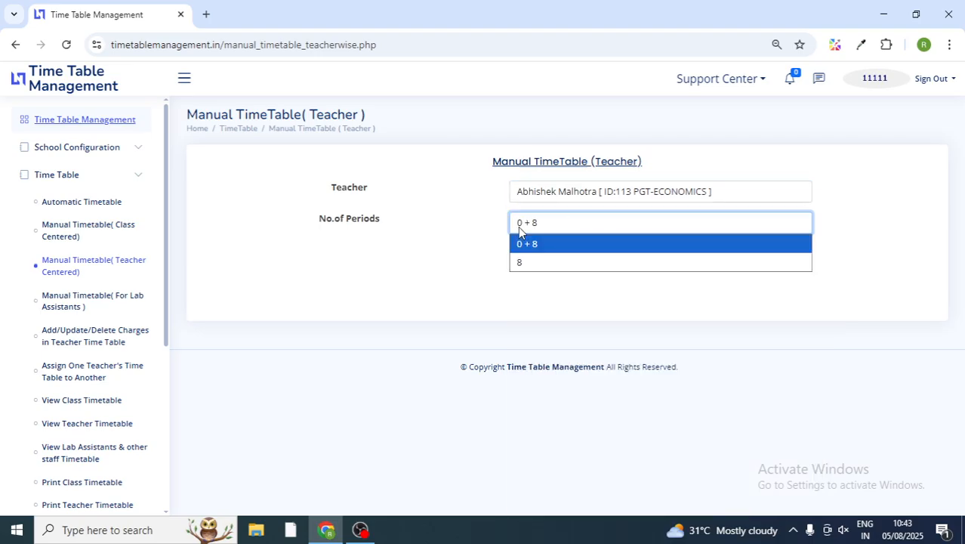
left_click(518, 261)
left_click(546, 257)
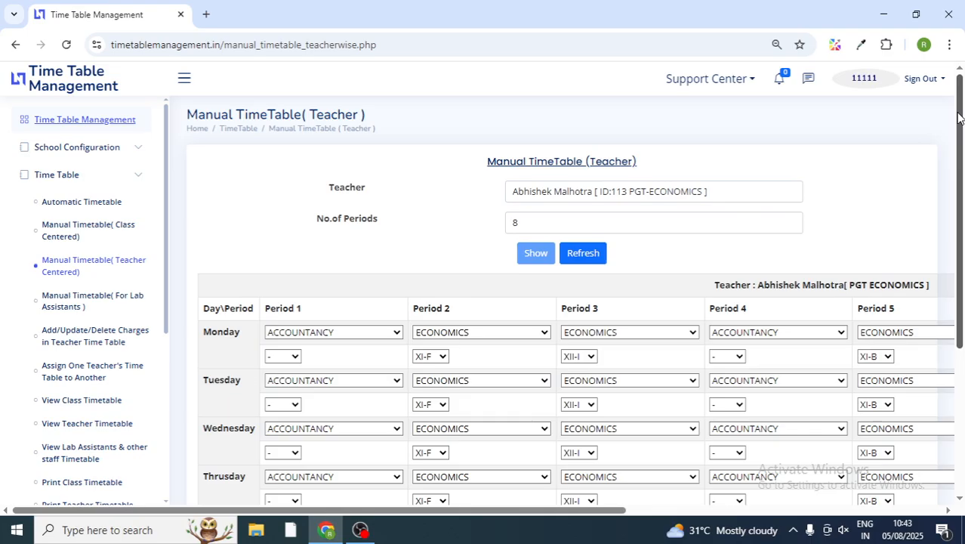
scroll(960, 114, "down", 2)
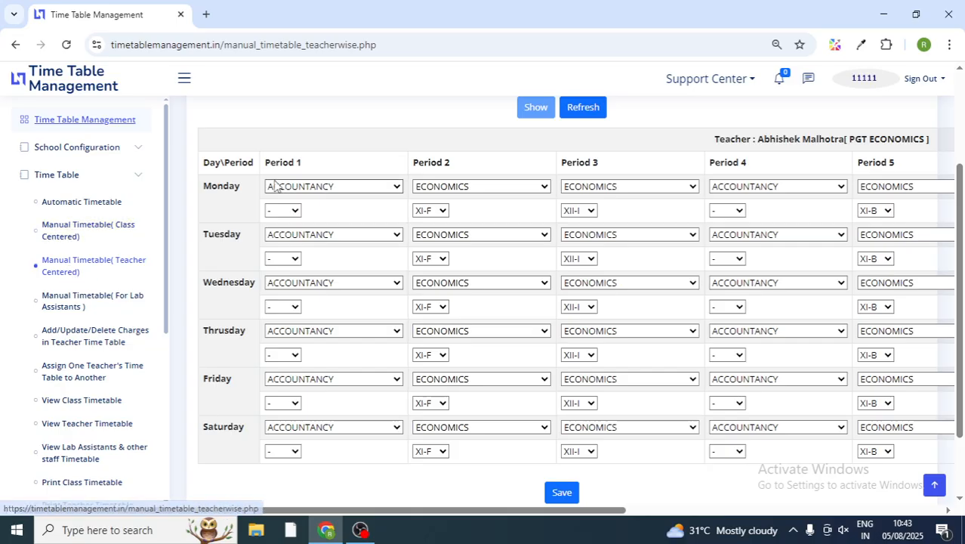
scroll(638, 219, "up", 2)
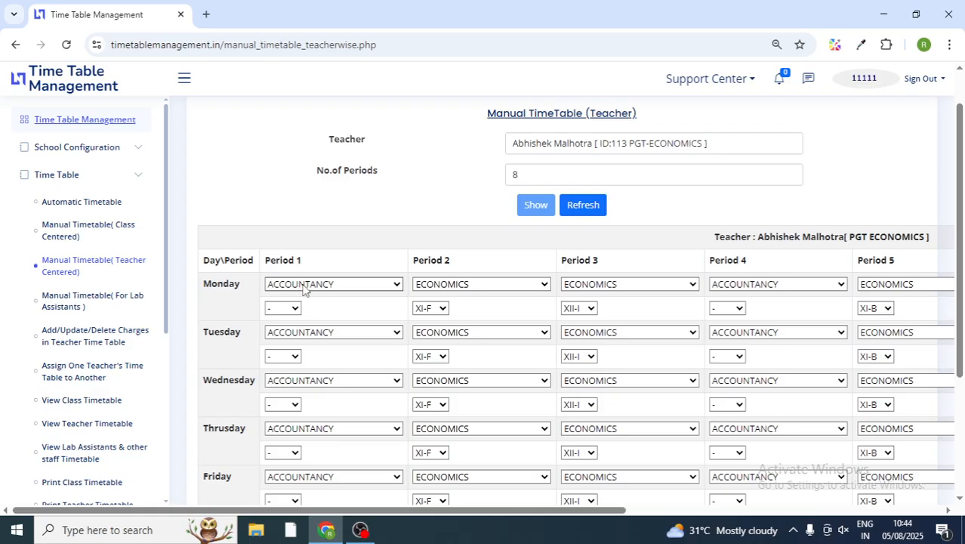
Step: Check Monday's periods, keeping ACCOUNTANCY in Period 1 and ECONOMICS for XI-F in Period 2
left_click(344, 287)
left_click(345, 287)
left_click(455, 291)
left_click(454, 292)
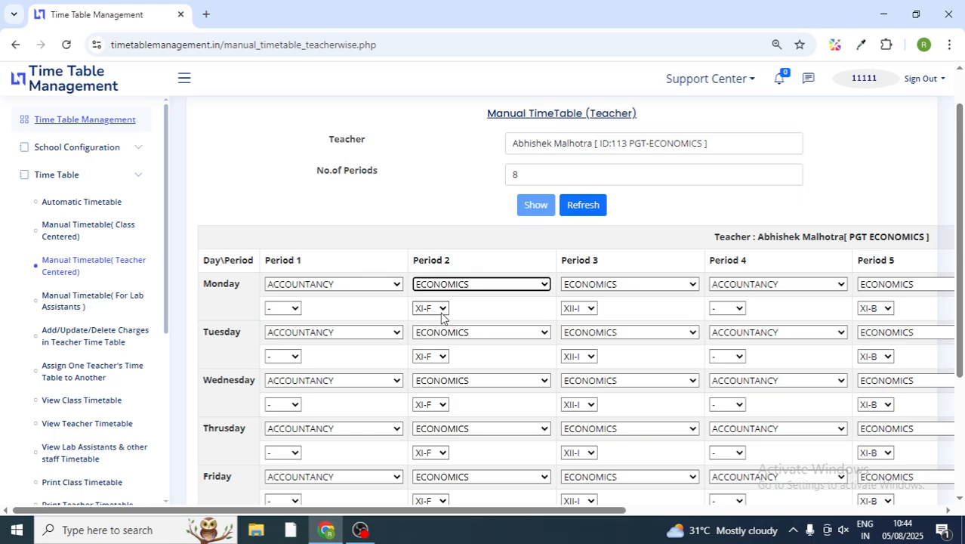
left_click(441, 309)
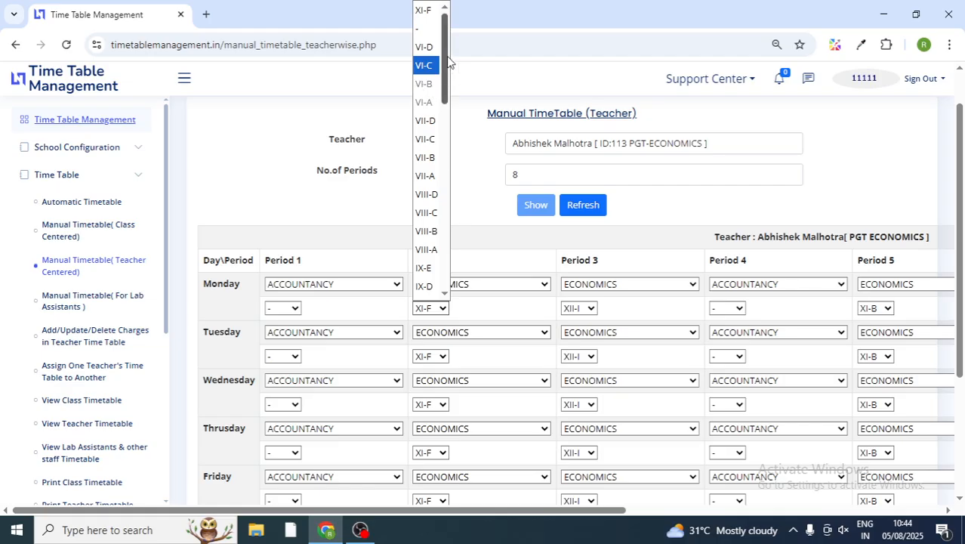
mouse_move(448, 58)
left_mouse_down()
mouse_move(453, 178)
mouse_move(452, 55)
left_mouse_up()
left_click(472, 179)
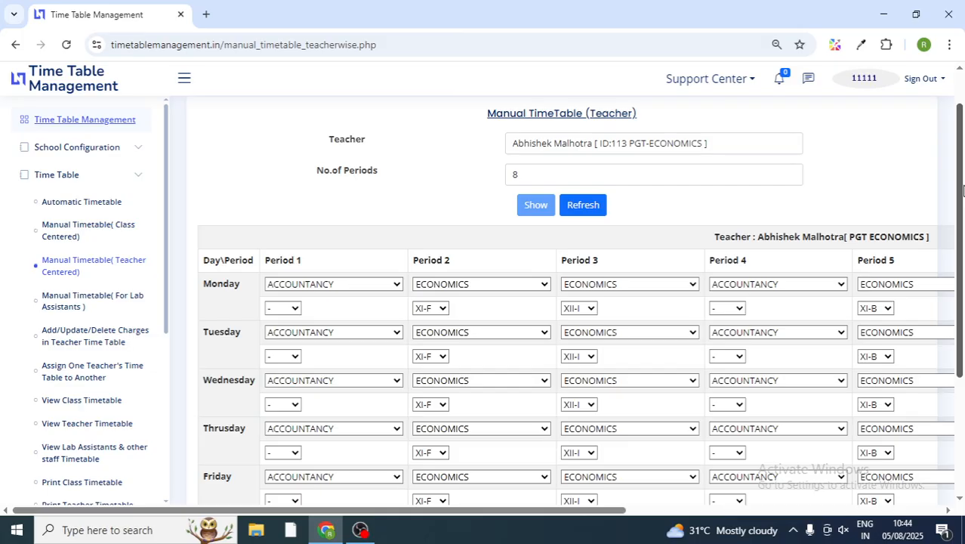
Step: Save the economics teacher's timetable and dismiss the 'TimeTable Saved' alert
mouse_move(963, 190)
left_mouse_down()
mouse_move(963, 261)
mouse_move(962, 178)
left_mouse_up()
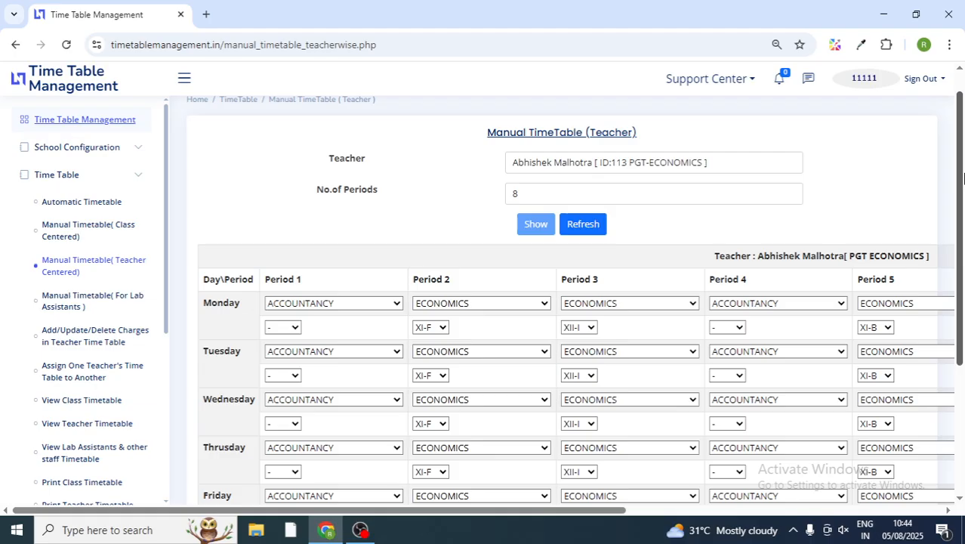
left_click_drag(963, 177, 962, 286)
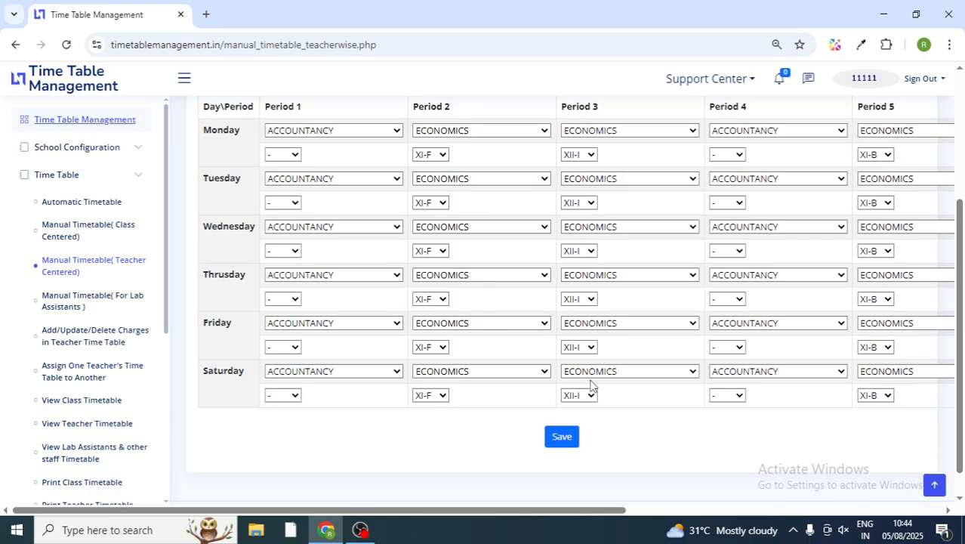
left_click_drag(960, 336, 962, 310)
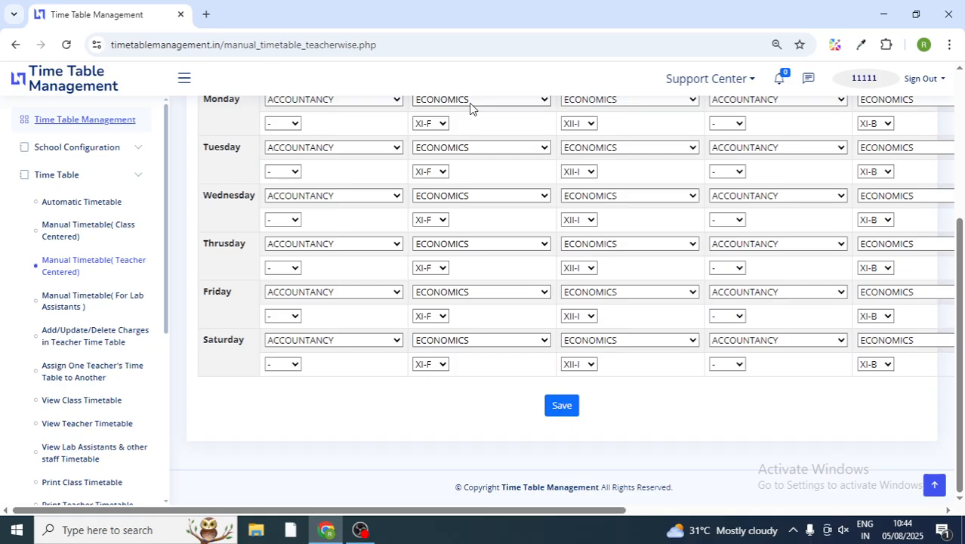
left_click(560, 406)
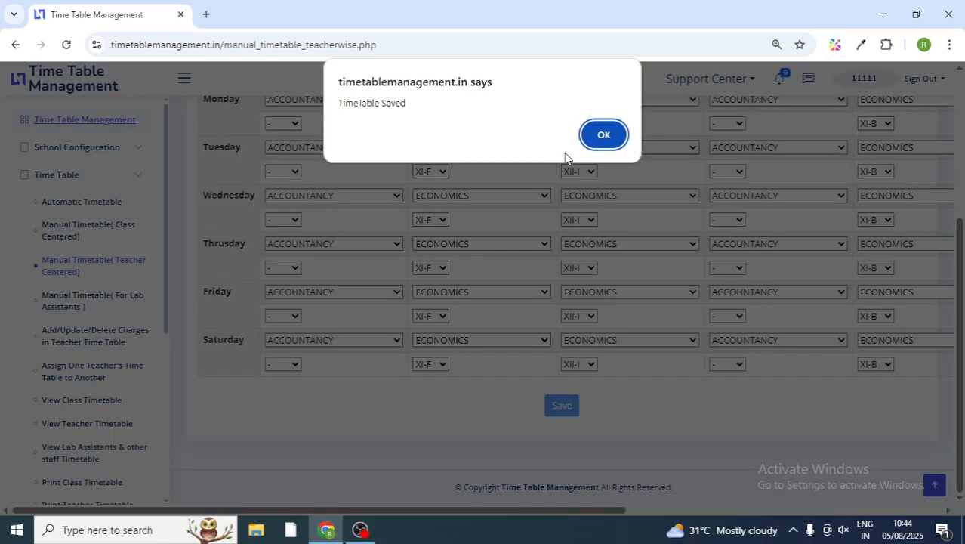
left_click(602, 137)
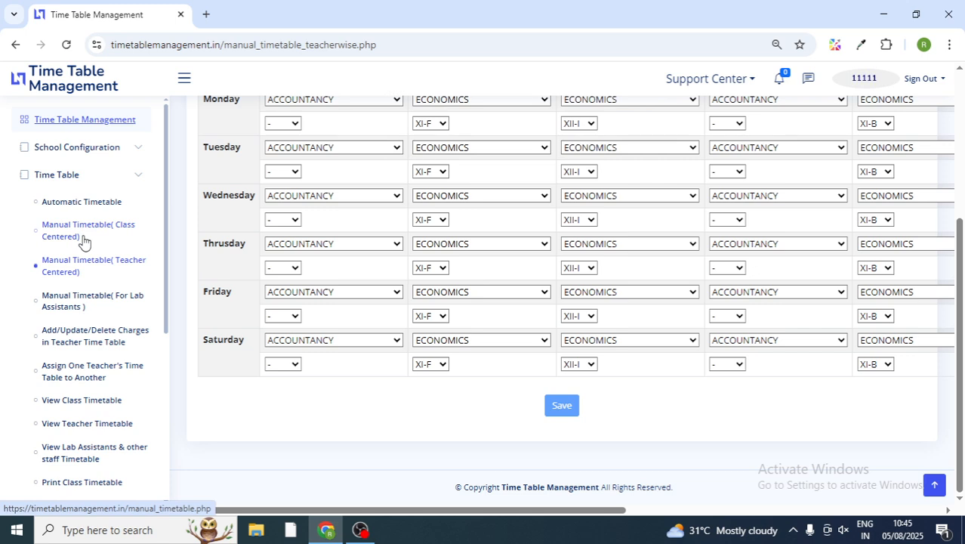
Step: Load the lab assistants' manual timetable for class VI A with 8 periods
left_click(105, 305)
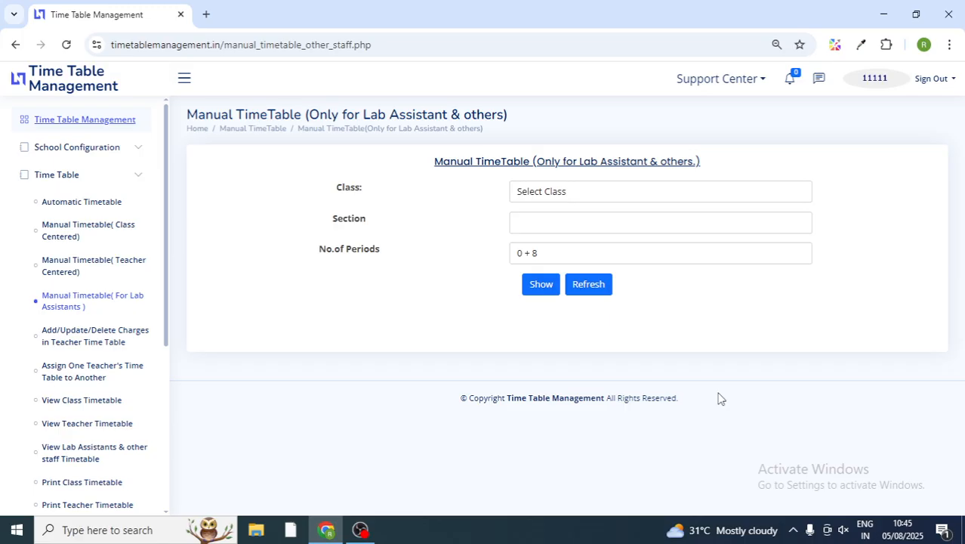
left_click(597, 191)
left_click(547, 229)
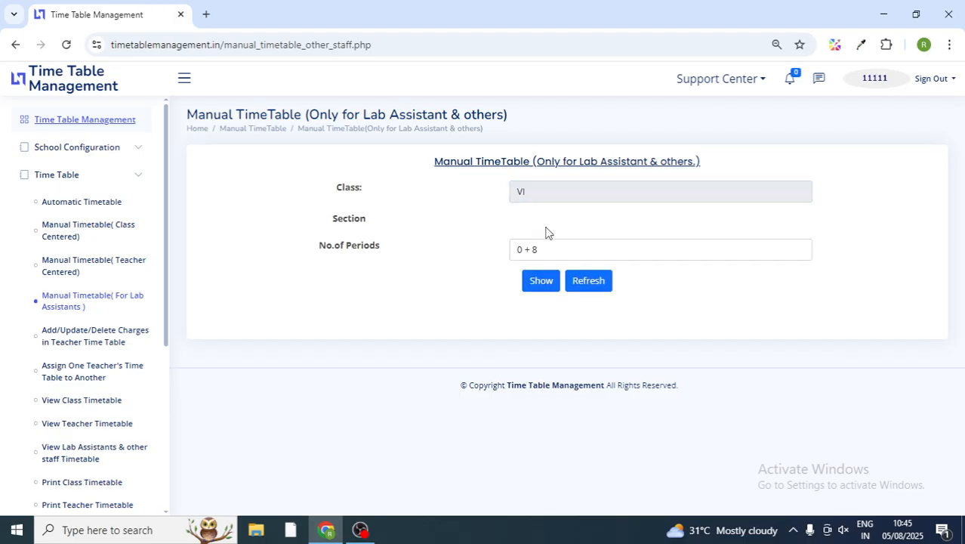
left_click(550, 219)
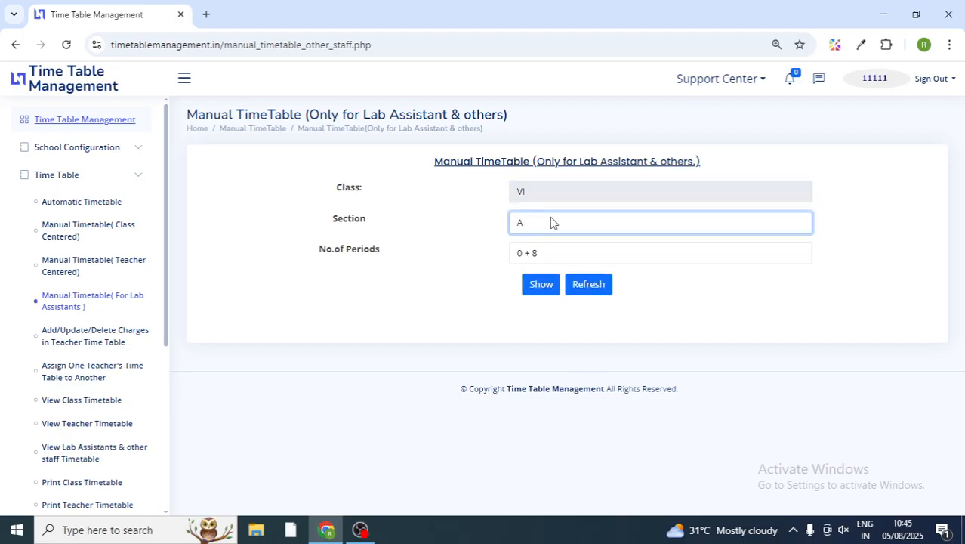
left_click(559, 253)
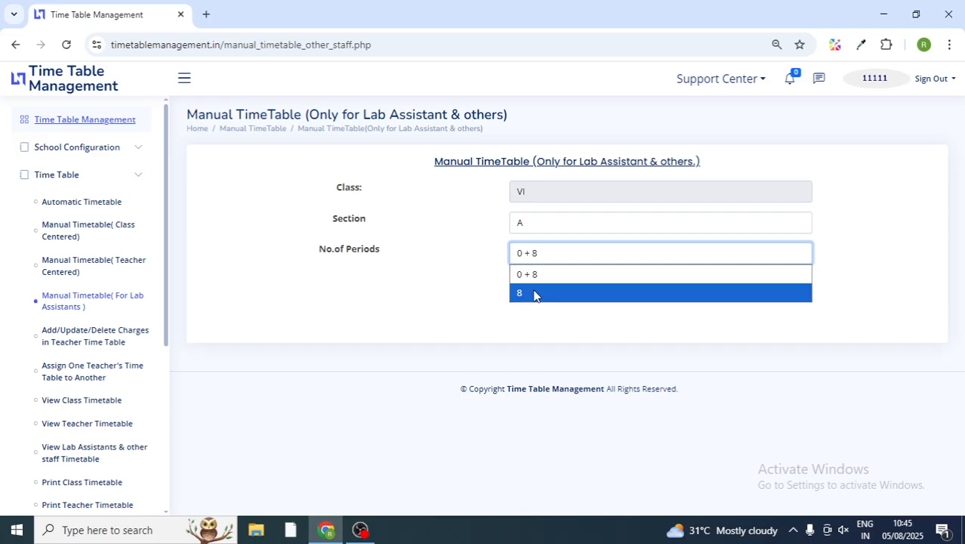
left_click(534, 294)
left_click(541, 286)
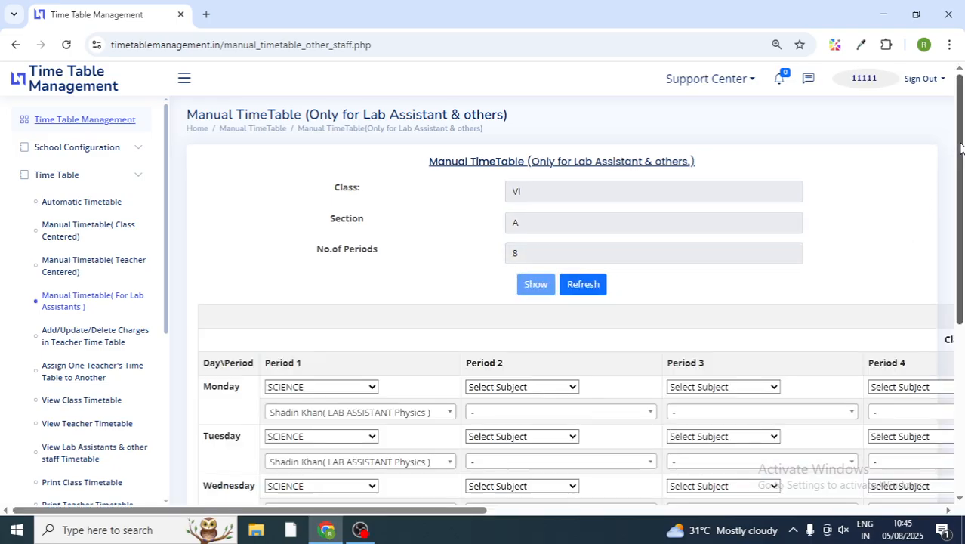
left_click_drag(959, 147, 960, 204)
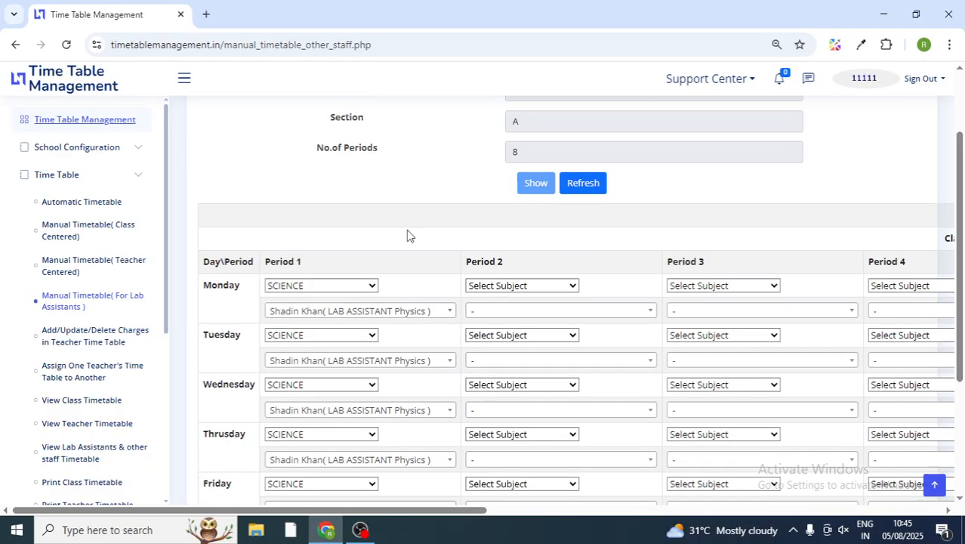
Step: Review Monday Period 1's SCIENCE subject and lab-assistant choices, then go to the Additional Task page
left_click(305, 289)
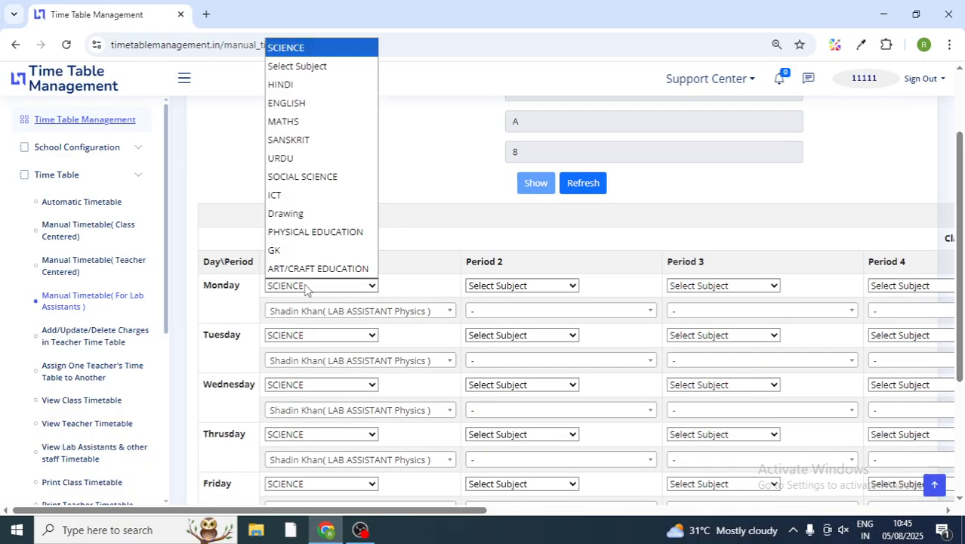
left_click(306, 290)
left_click(399, 313)
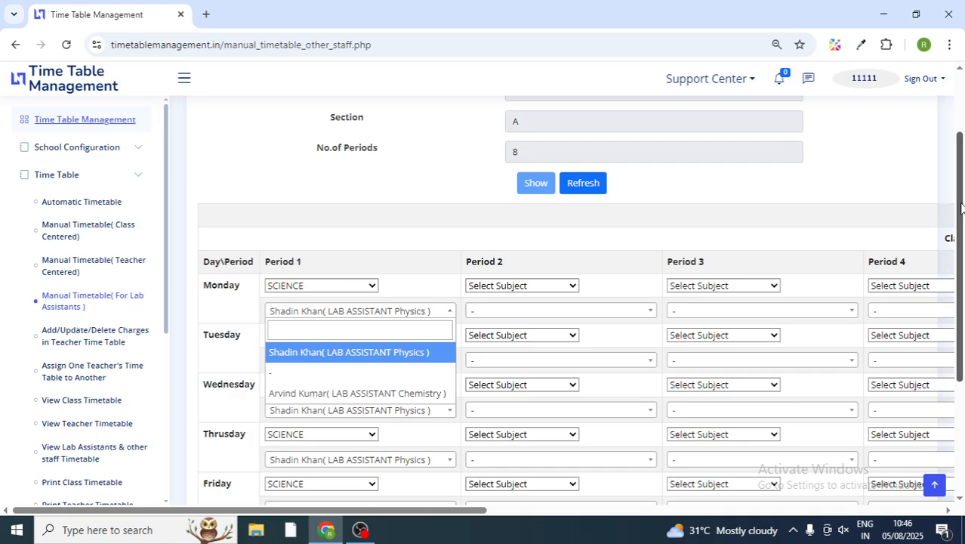
mouse_move(962, 209)
left_mouse_down()
mouse_move(962, 146)
mouse_move(962, 192)
left_mouse_up()
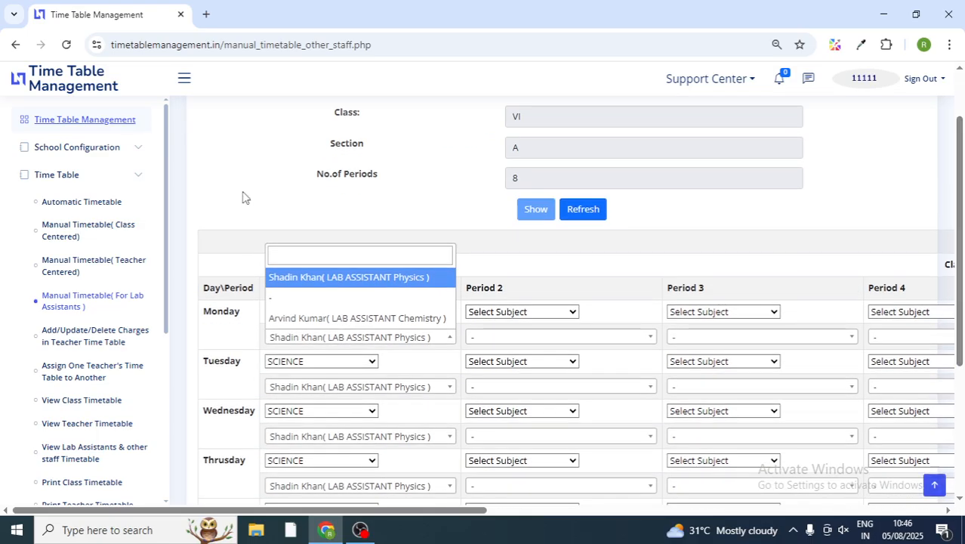
left_click(64, 344)
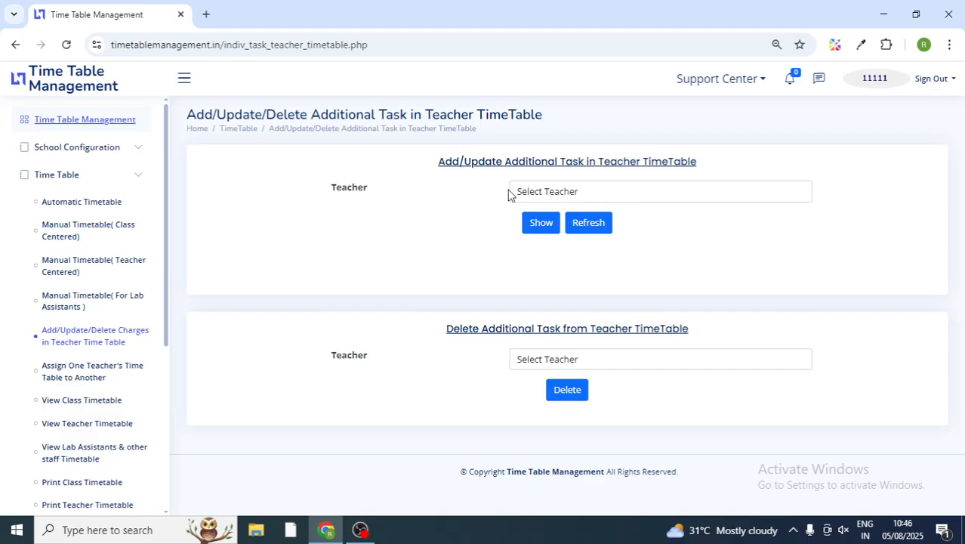
Step: Choose the first TGT Science teacher and load the additional-task form
left_click(590, 197)
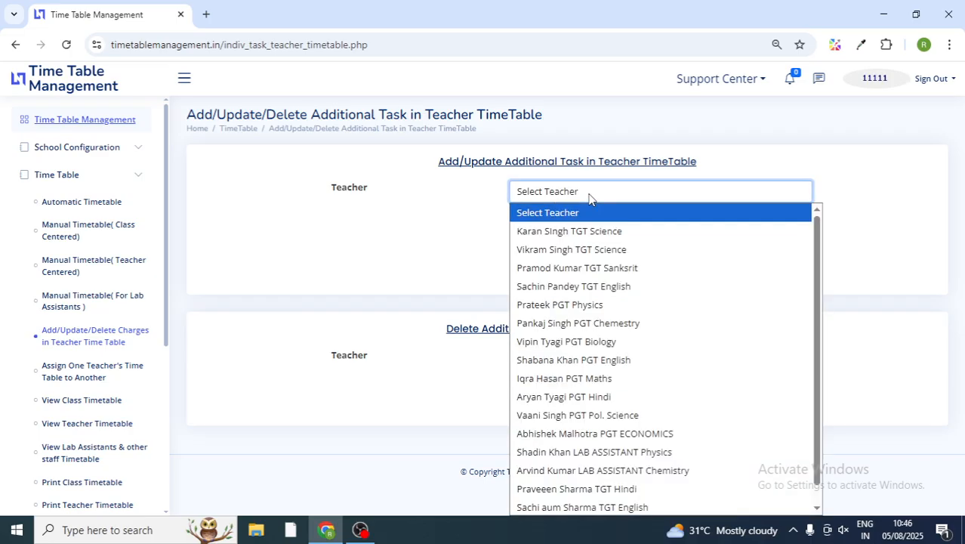
left_click(592, 233)
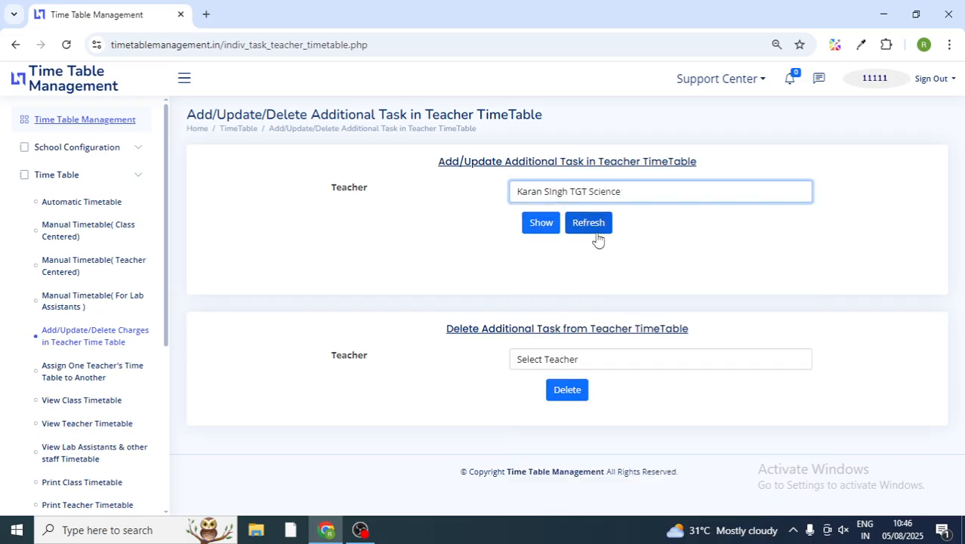
left_click(537, 229)
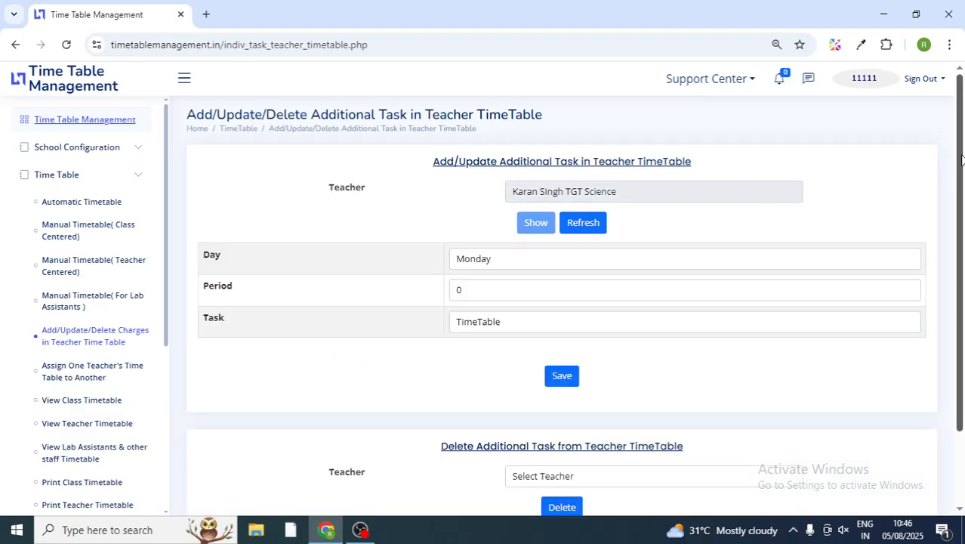
left_click_drag(961, 164, 962, 230)
Step: Set the task's day to ALL DAYS and keep the period at 0
left_click(503, 187)
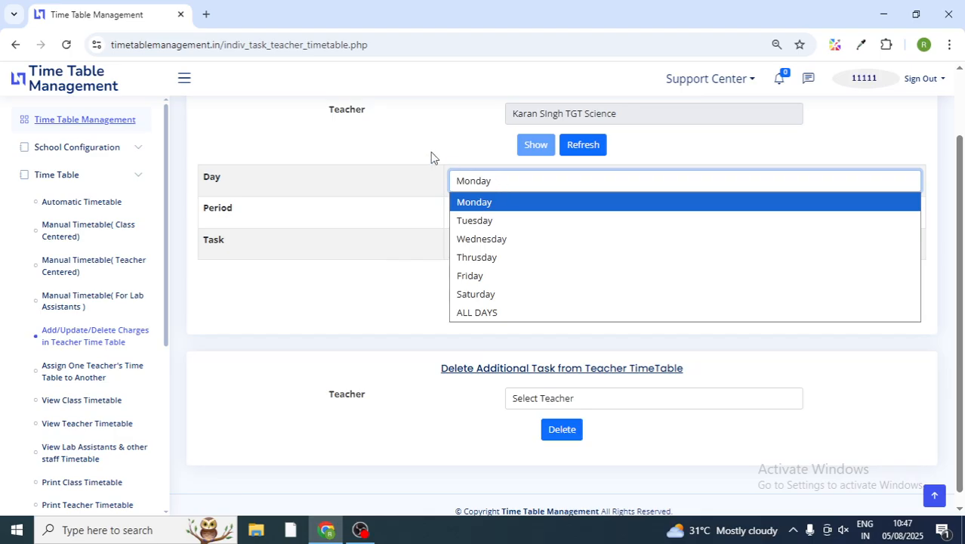
left_click(484, 313)
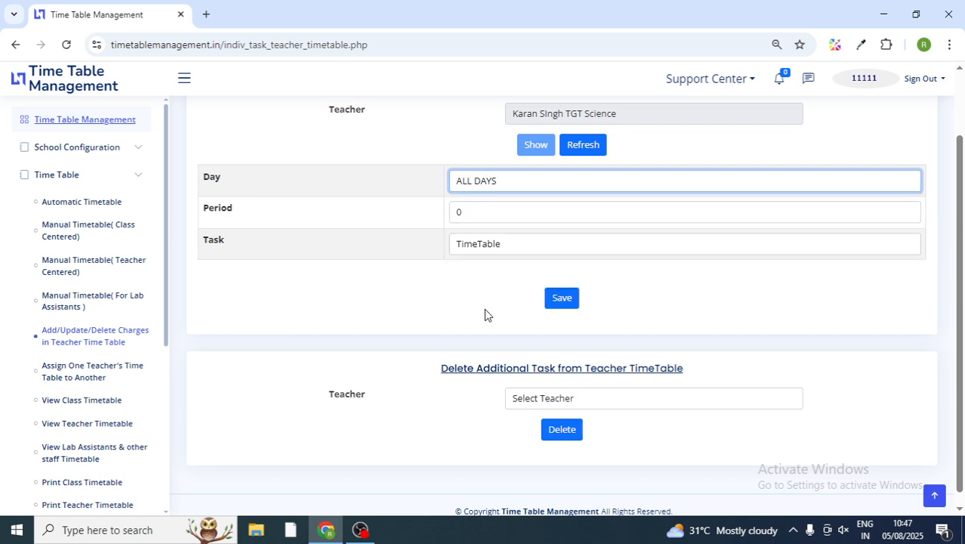
left_click(536, 214)
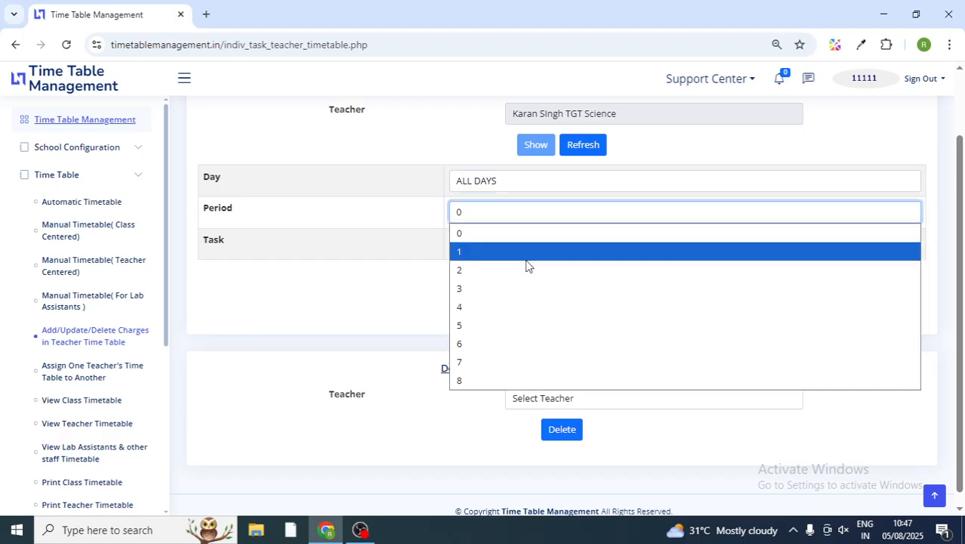
left_click(380, 309)
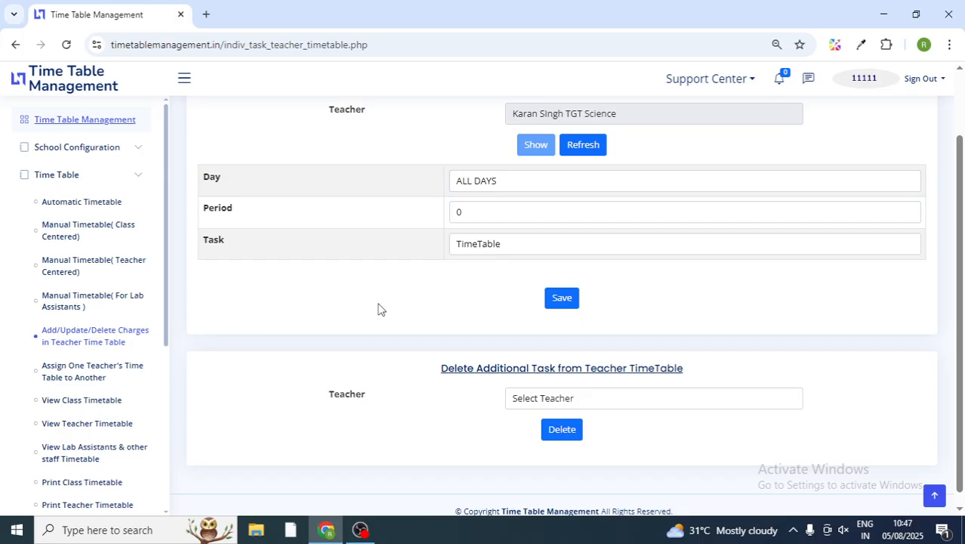
Step: Keep TimeTable as the task type and expand the Time Table sidebar menu
left_click(500, 249)
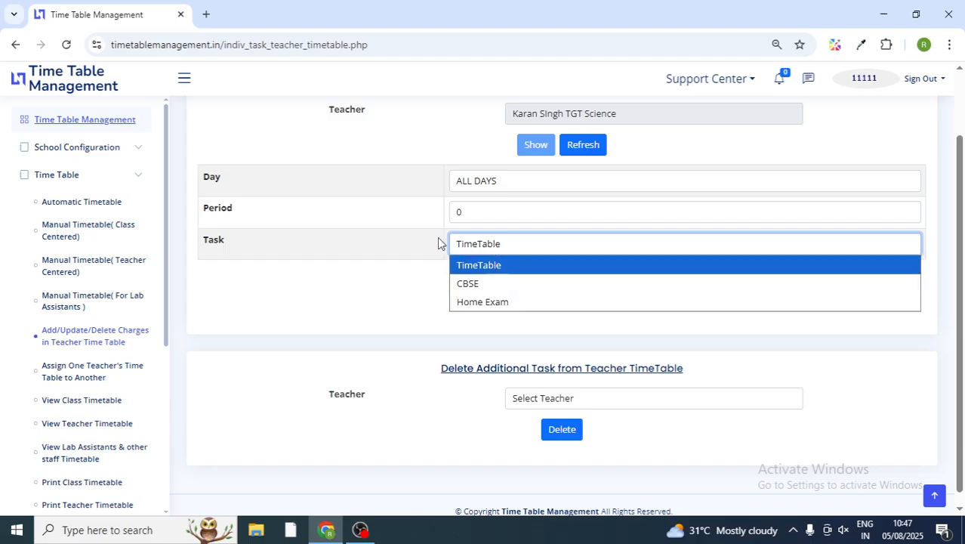
left_click(137, 154)
left_click(137, 154)
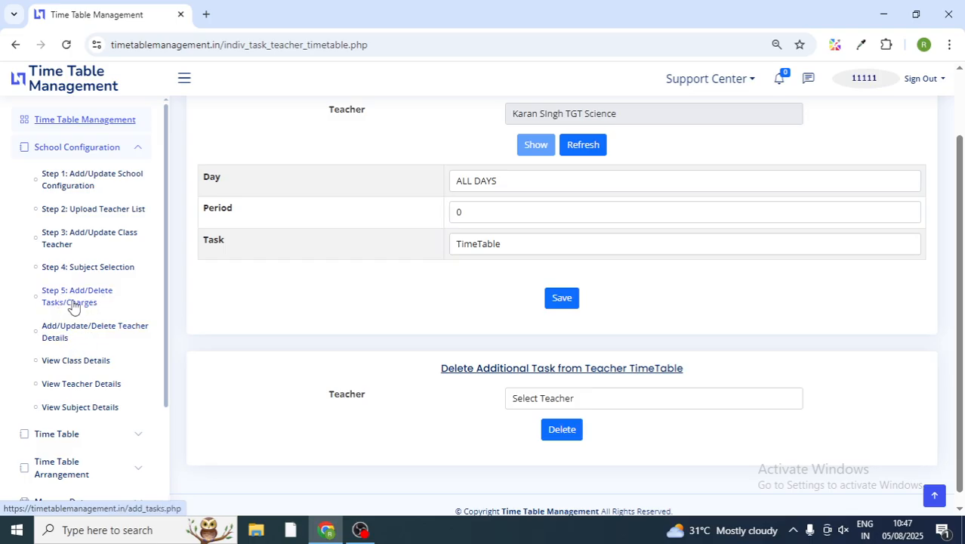
left_click(491, 247)
left_click(491, 247)
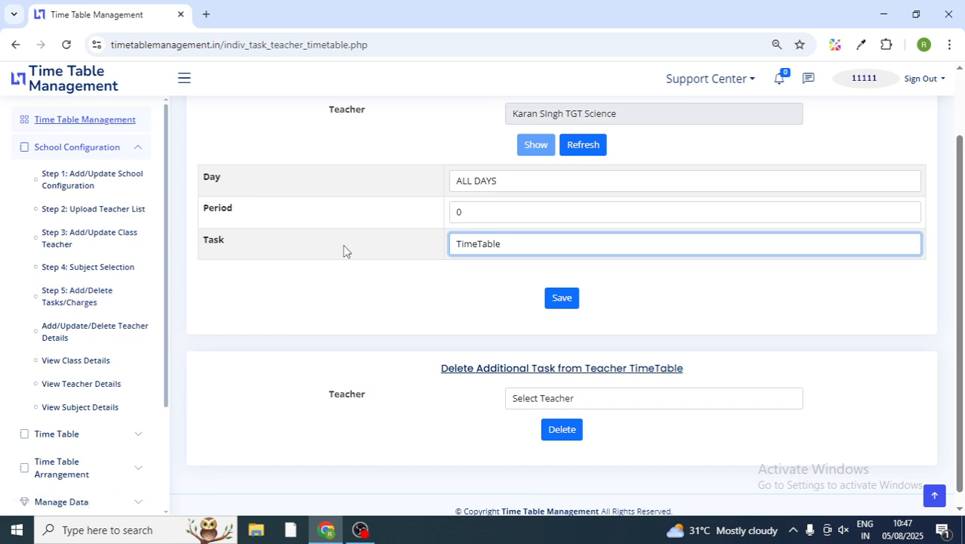
left_click(518, 232)
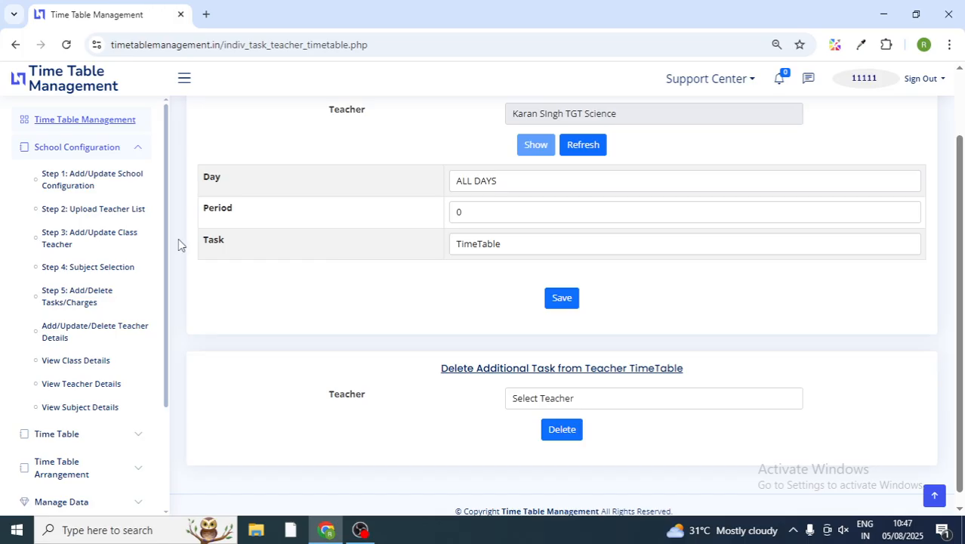
left_click(135, 150)
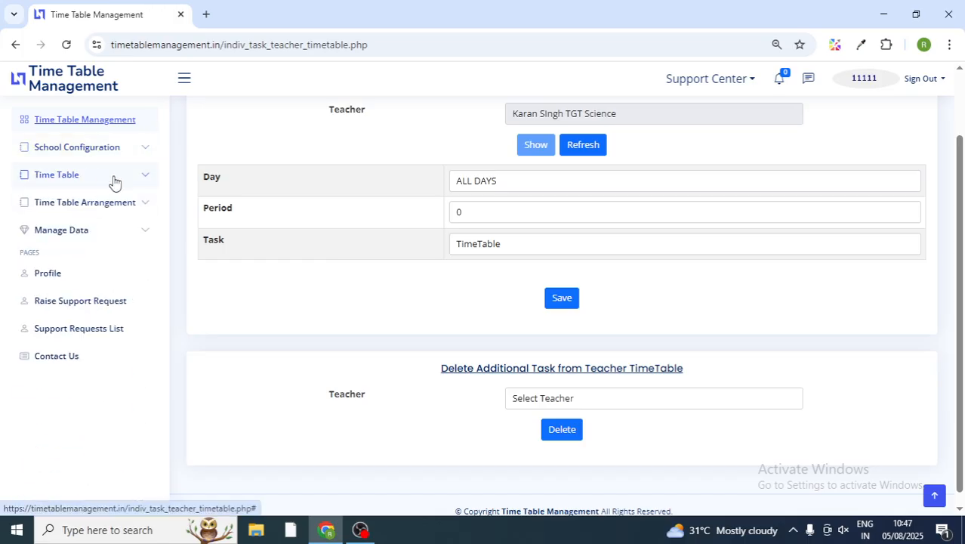
left_click(113, 179)
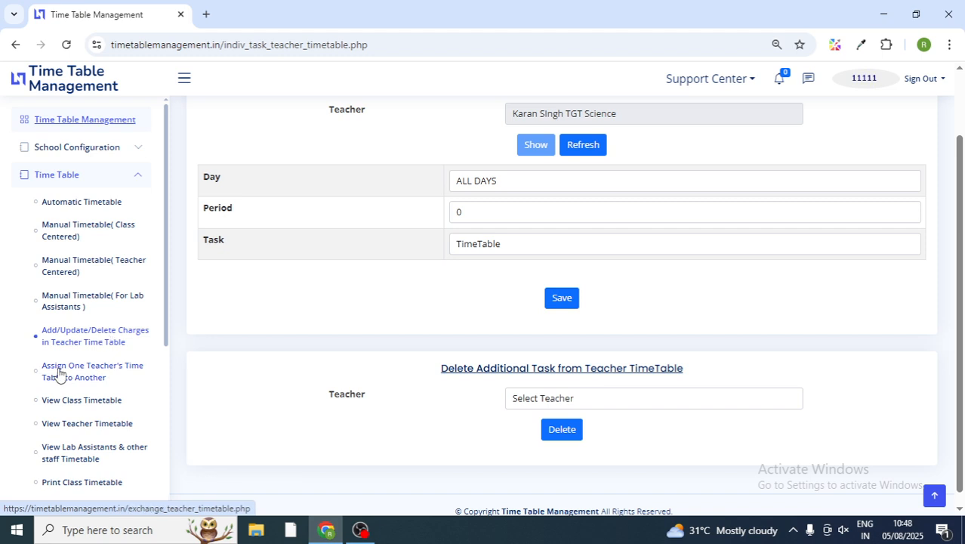
Step: Open the Assign One Teacher's Time Table page and check both teacher lists without choosing
left_click(102, 381)
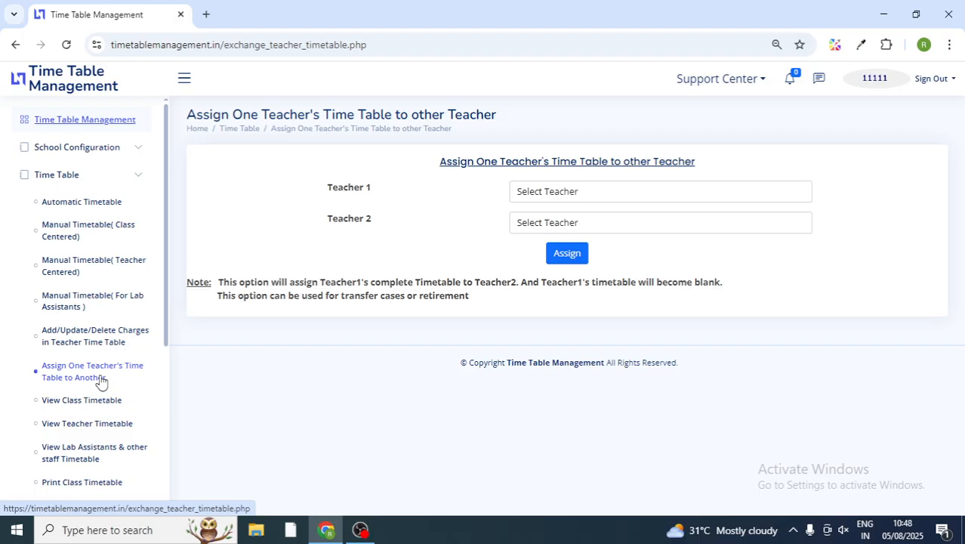
left_click(547, 197)
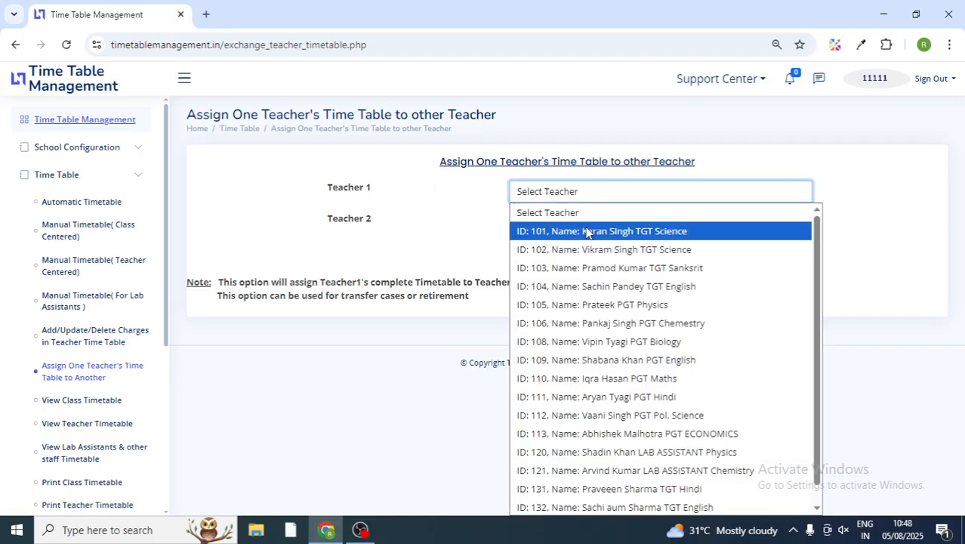
left_click(431, 207)
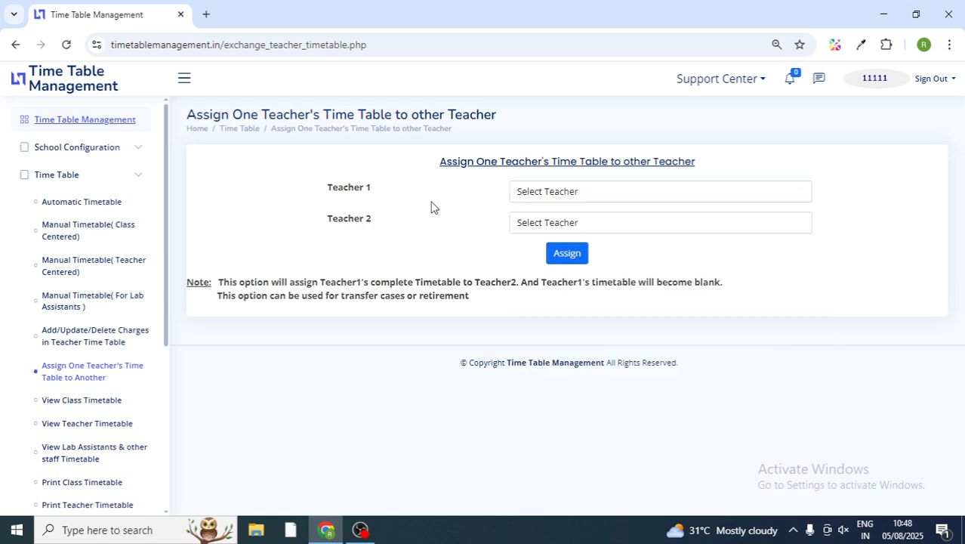
left_click(569, 226)
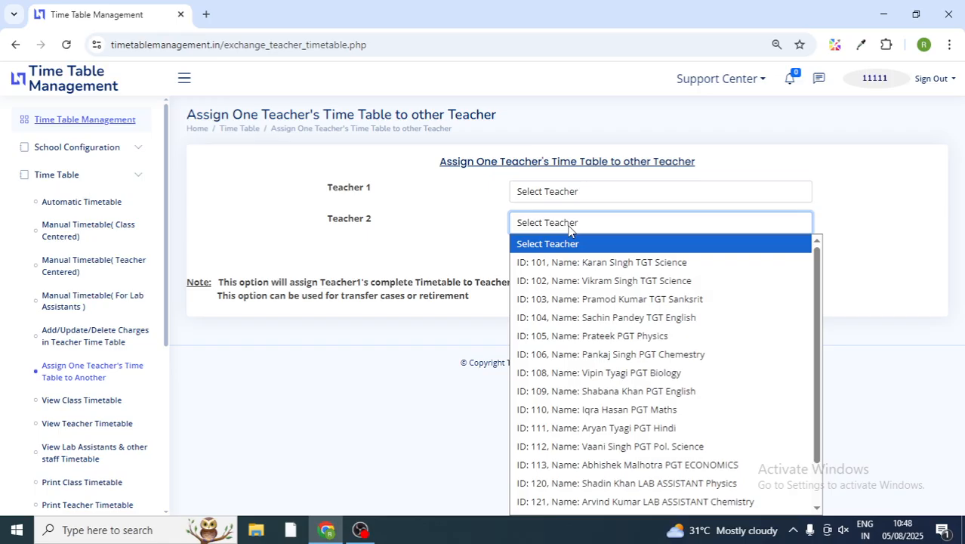
left_click(355, 360)
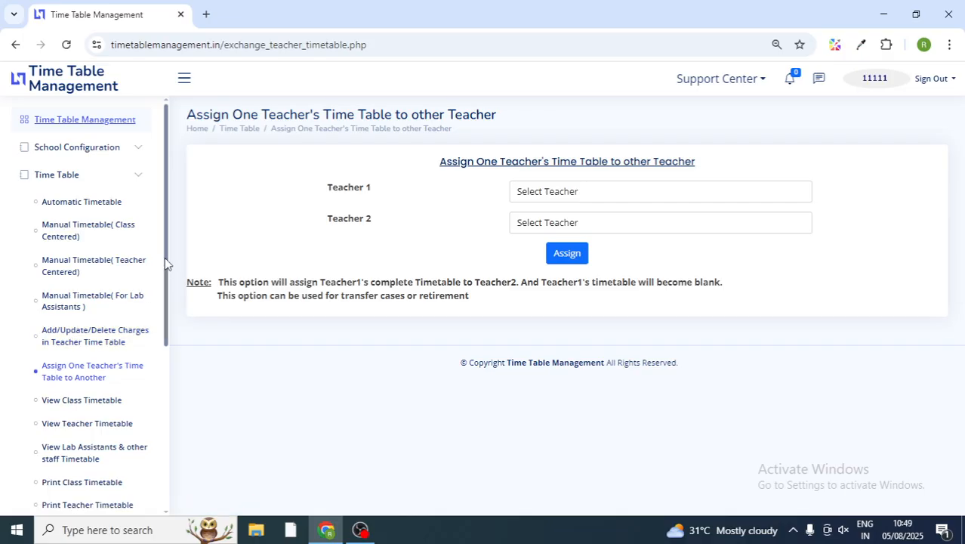
left_click_drag(167, 264, 167, 328)
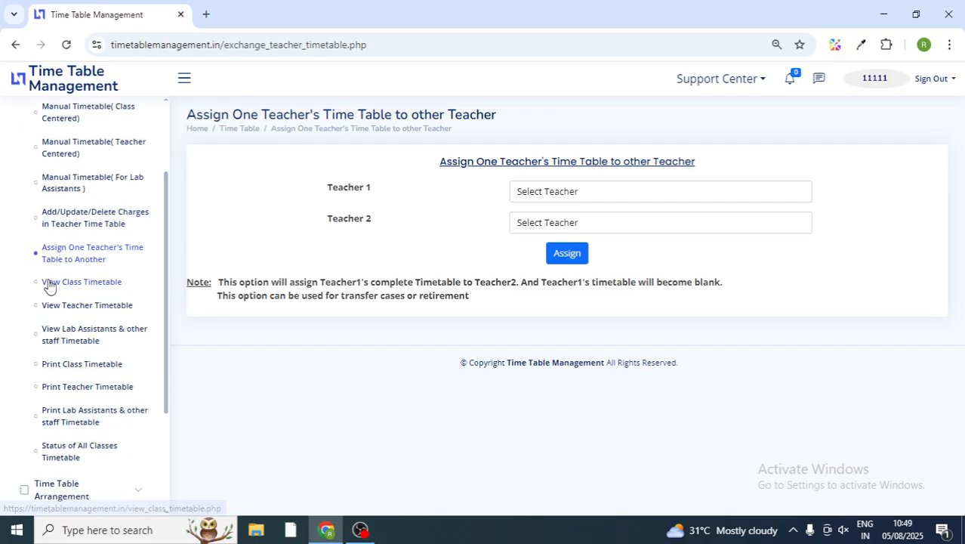
Step: Pick Class VI and Section A on View Class Timetable and show its weekly grid
left_click(94, 284)
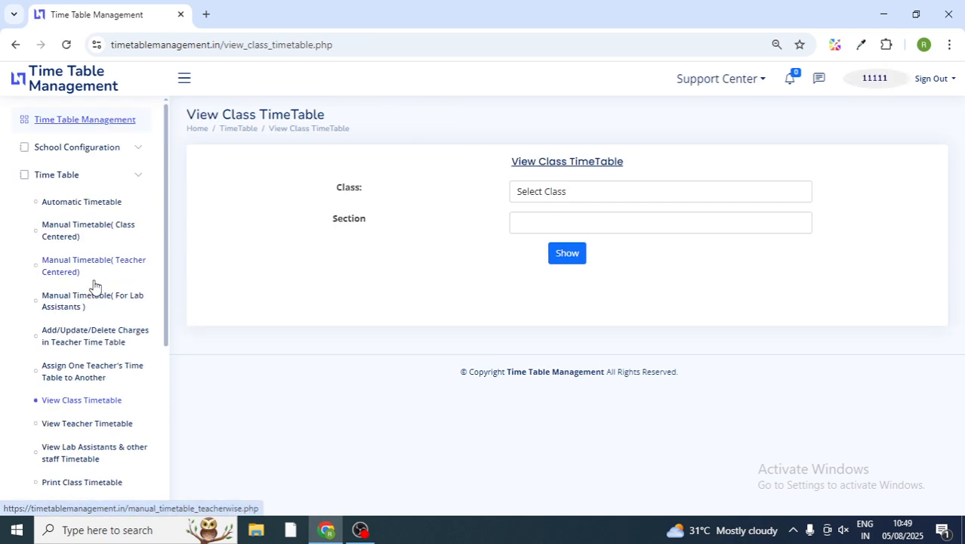
left_click(548, 199)
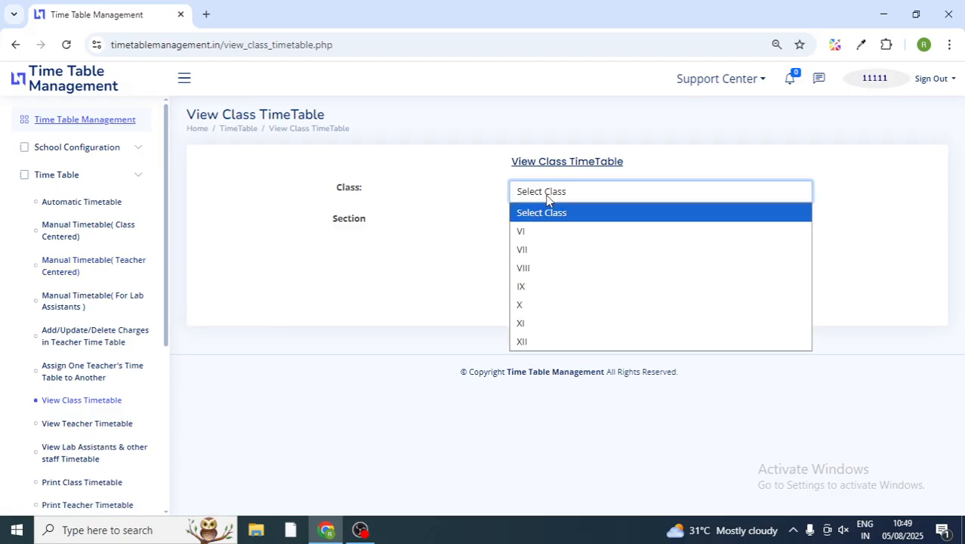
left_click(541, 238)
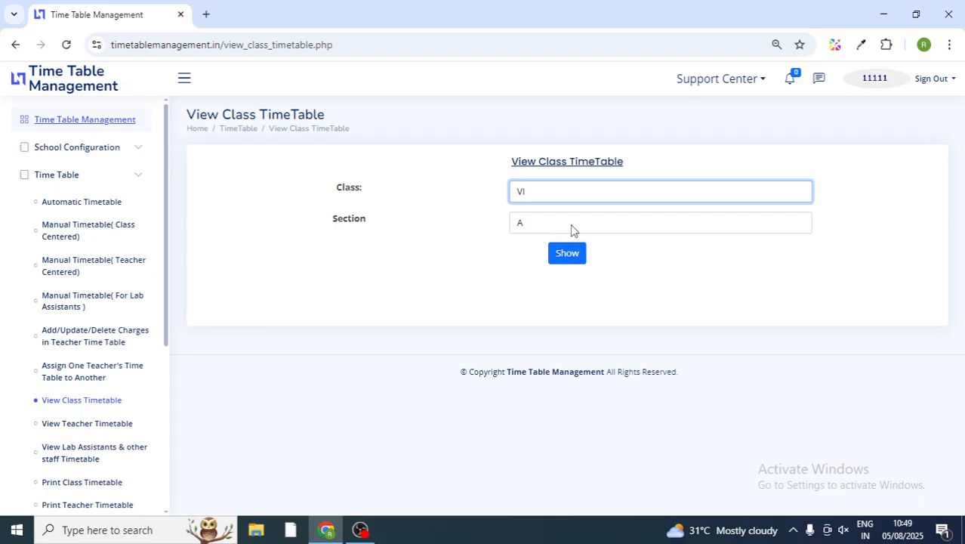
left_click(573, 228)
left_click(573, 229)
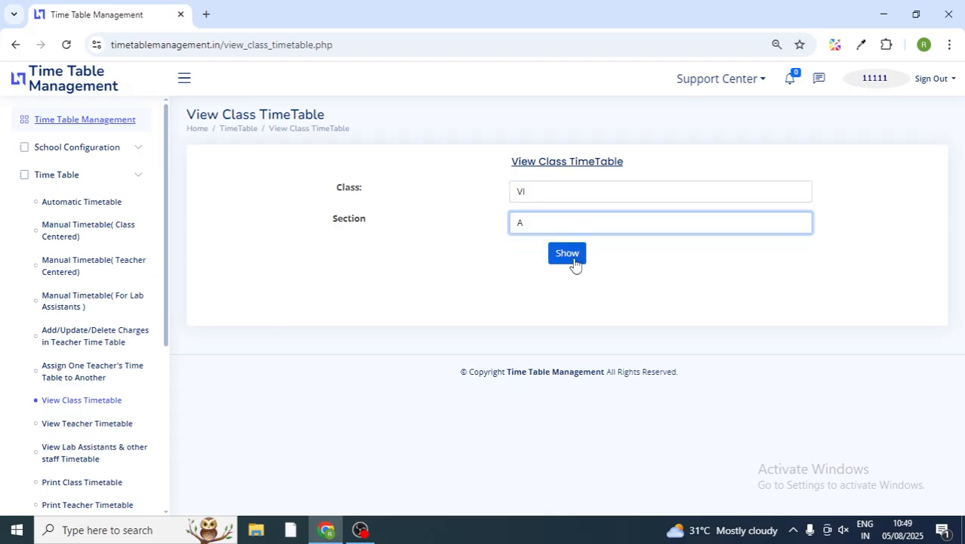
left_click(574, 259)
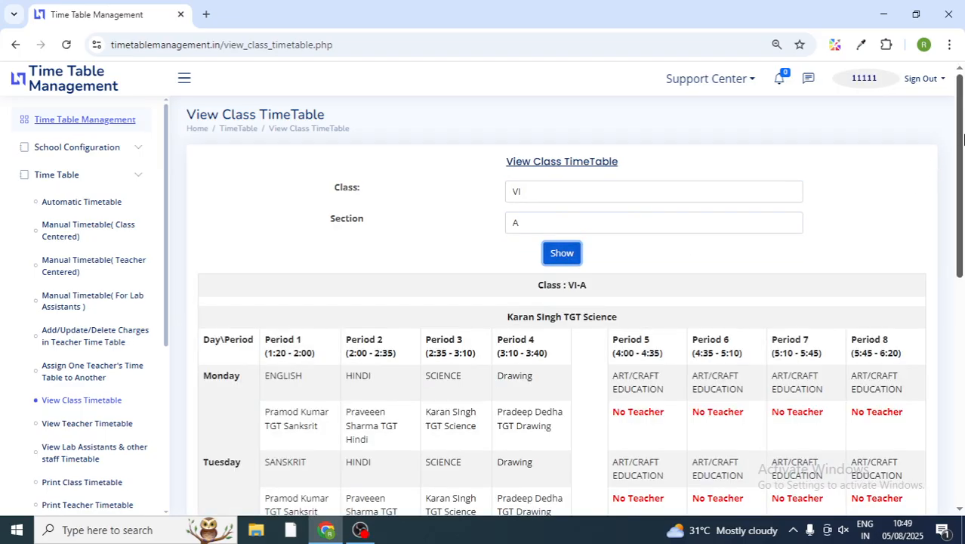
scroll(963, 197, "down", 3)
scroll(963, 185, "up", 2)
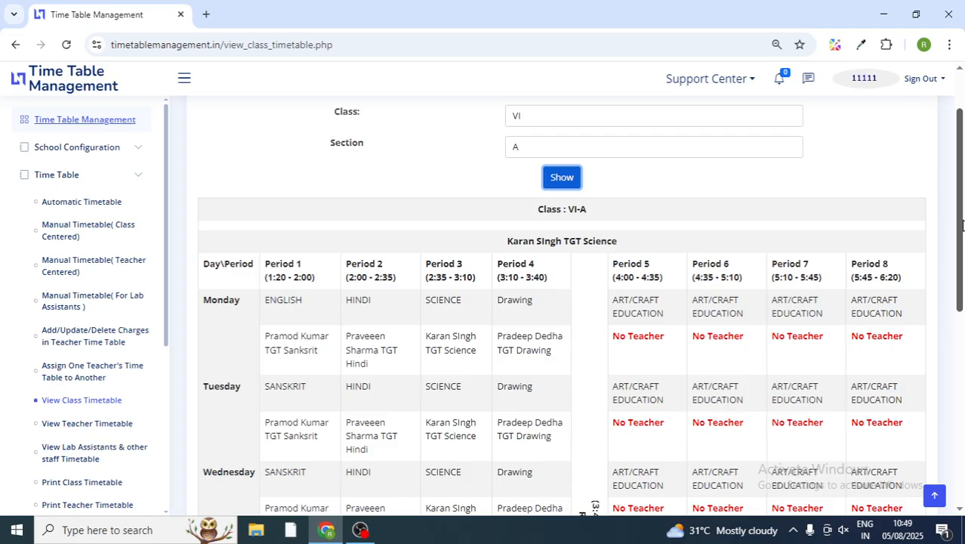
scroll(957, 225, "down", 2)
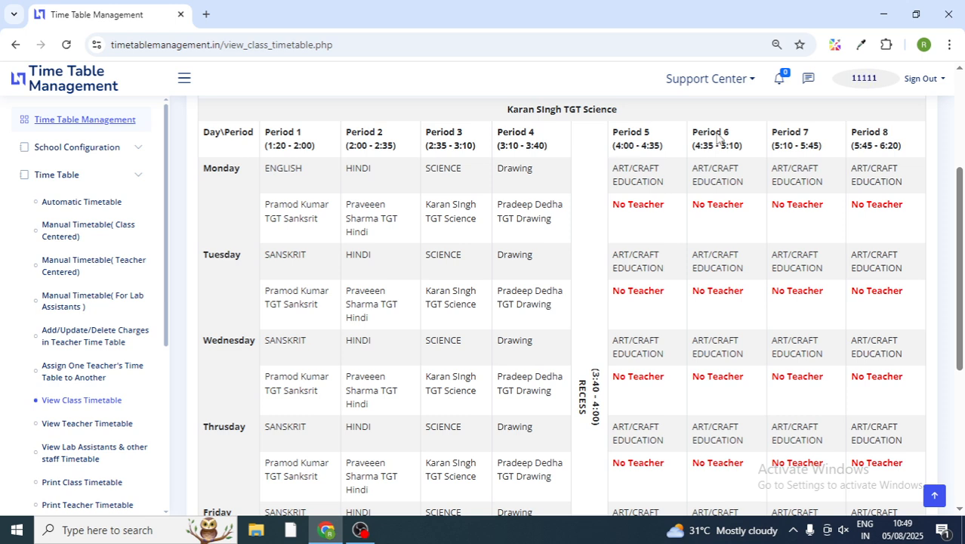
Step: Highlight ENGLISH and its teacher in Monday Period 1, and 'Teacher' in Period 5
double_click(284, 167)
double_click(281, 204)
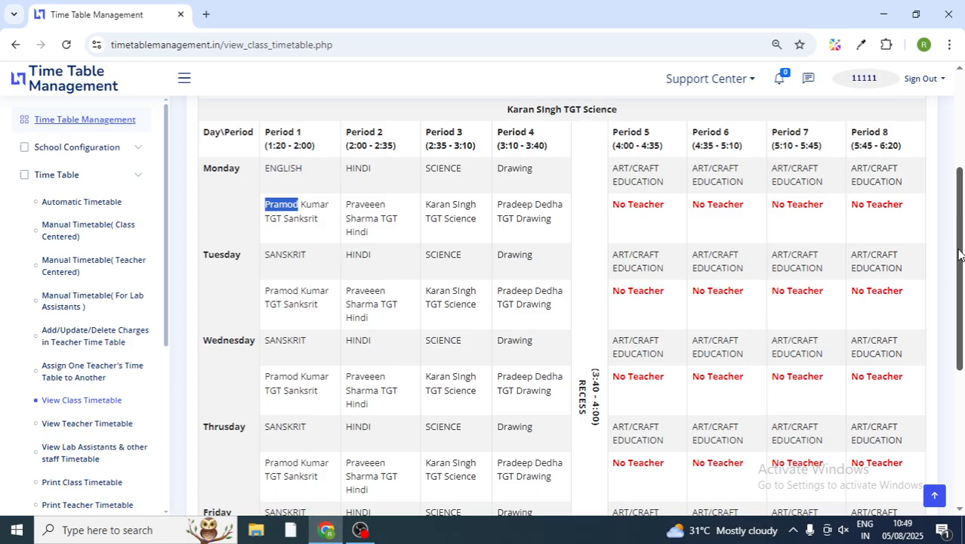
double_click(640, 202)
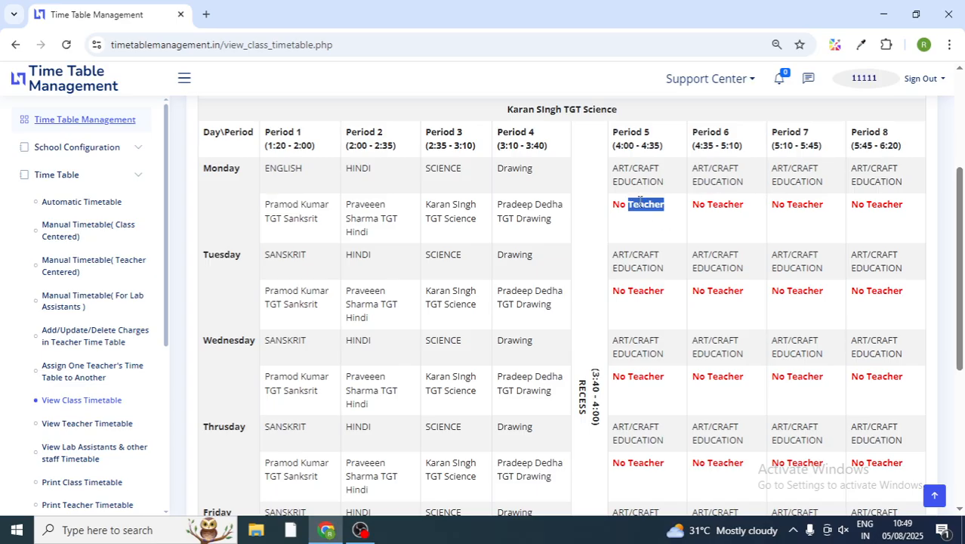
left_click(631, 169)
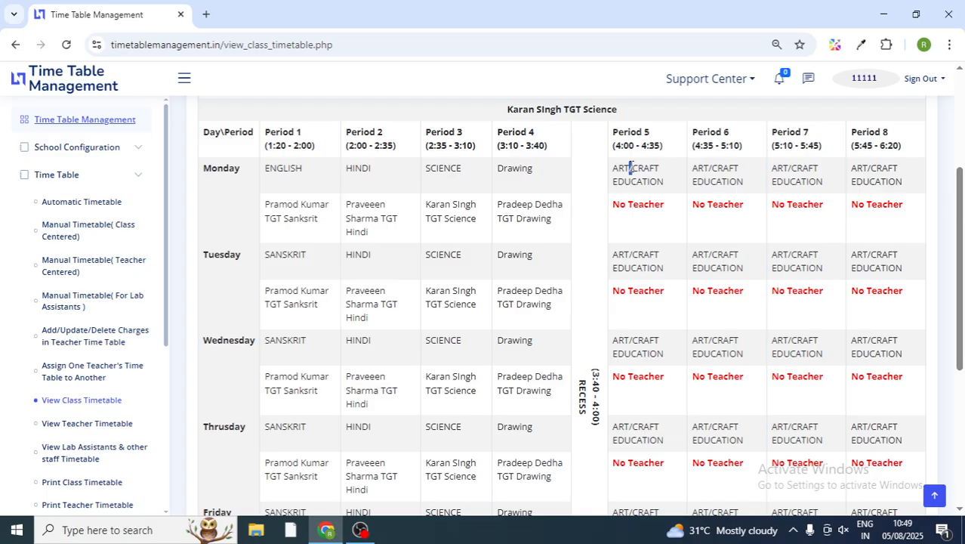
mouse_move(959, 236)
left_mouse_down()
mouse_move(960, 336)
mouse_move(959, 219)
left_mouse_up()
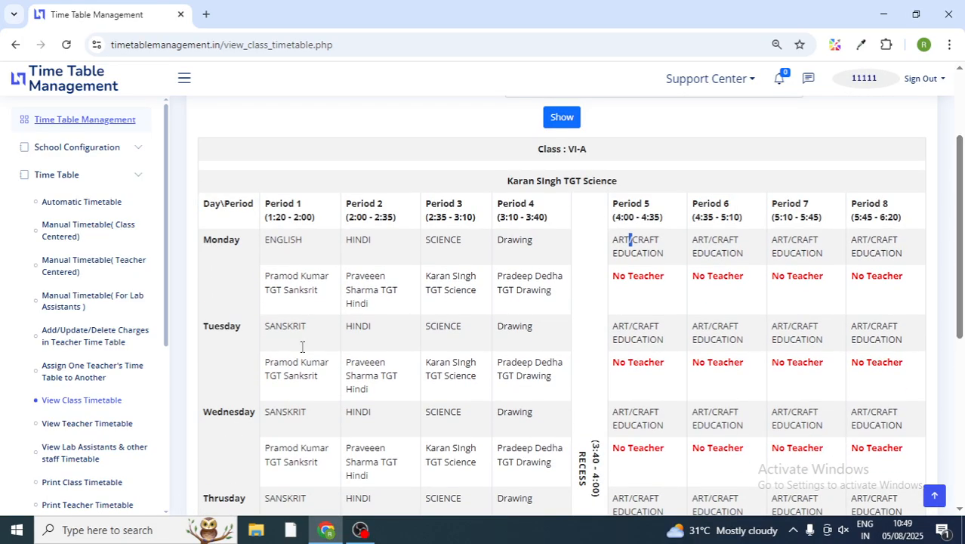
Step: Show the TGT Science teacher's timetable, with TimeTable in Period 1 and VI-A SCIENCE in Period 3
left_click(61, 427)
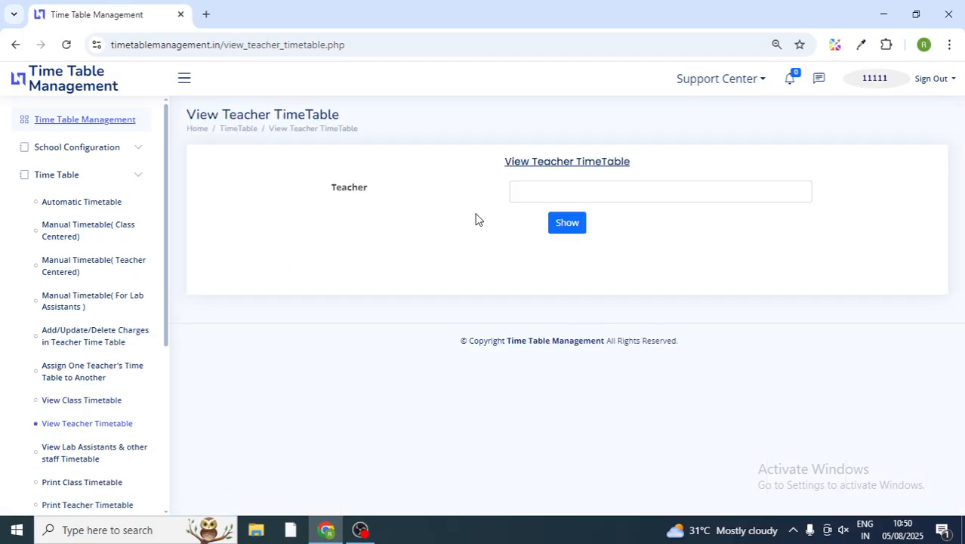
left_click(578, 198)
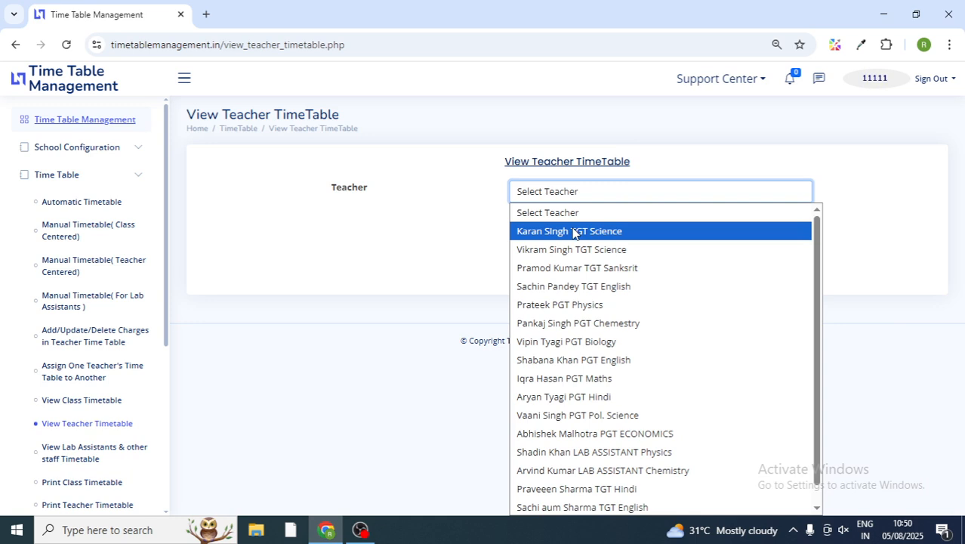
left_click(573, 232)
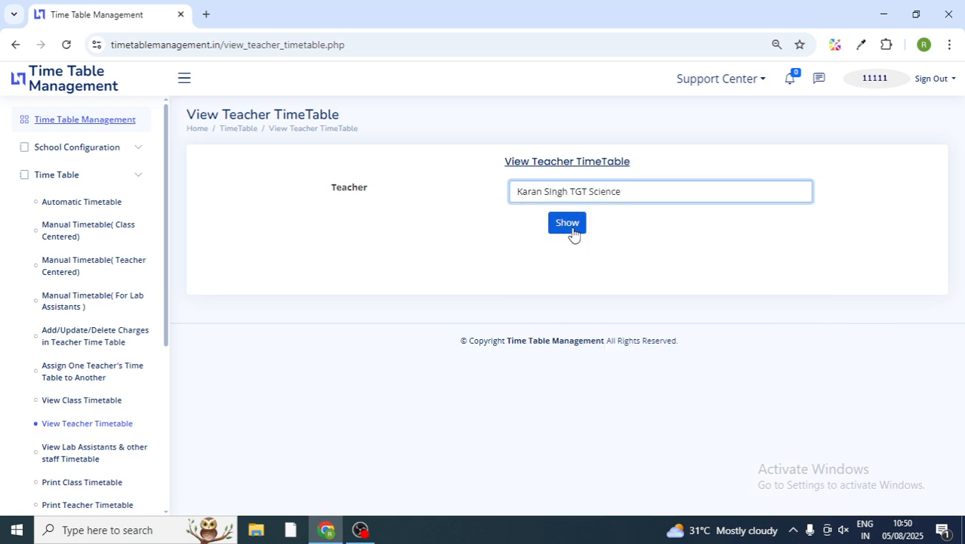
left_click(573, 232)
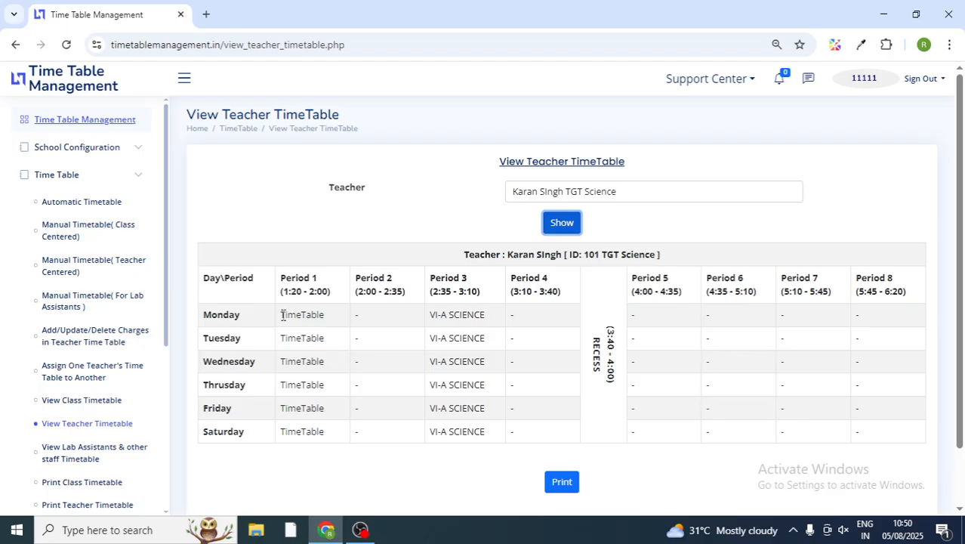
left_click_drag(282, 315, 323, 427)
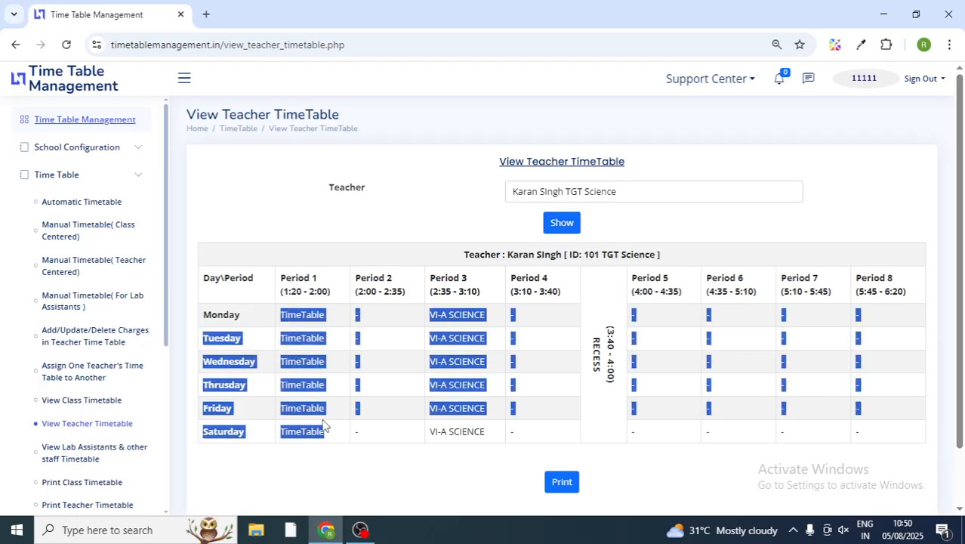
left_click(332, 402)
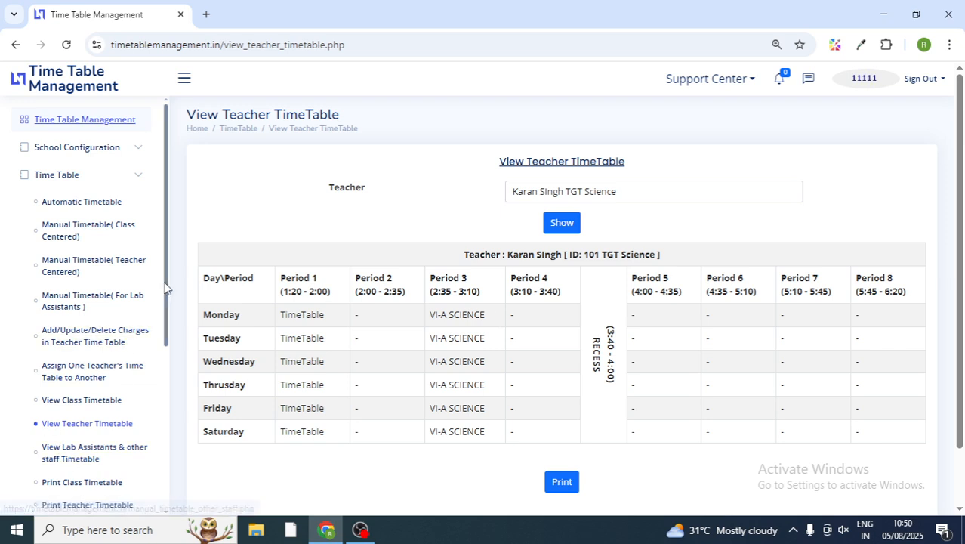
scroll(158, 317, "down", 1)
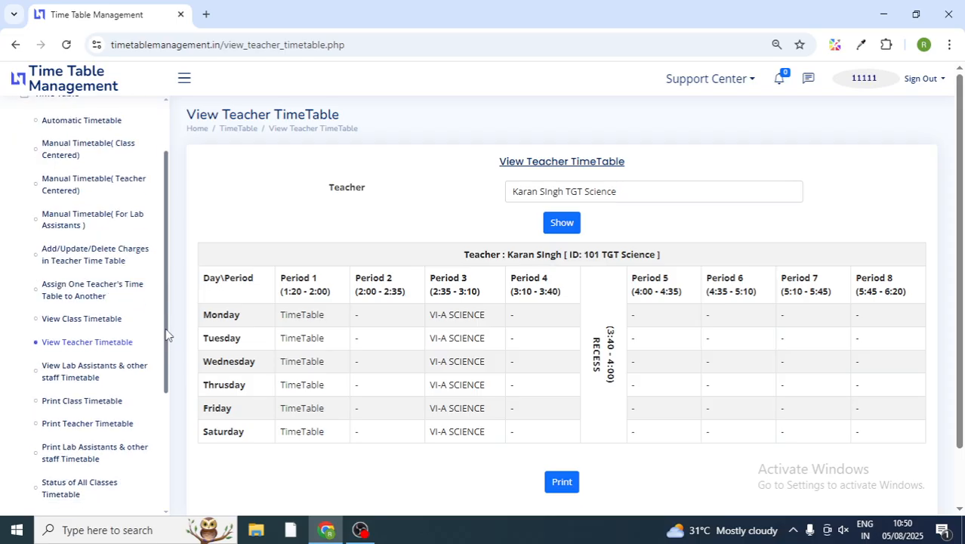
Step: Show the Physics lab assistant's weekly timetable in the lab assistants and other staff view
left_click(93, 371)
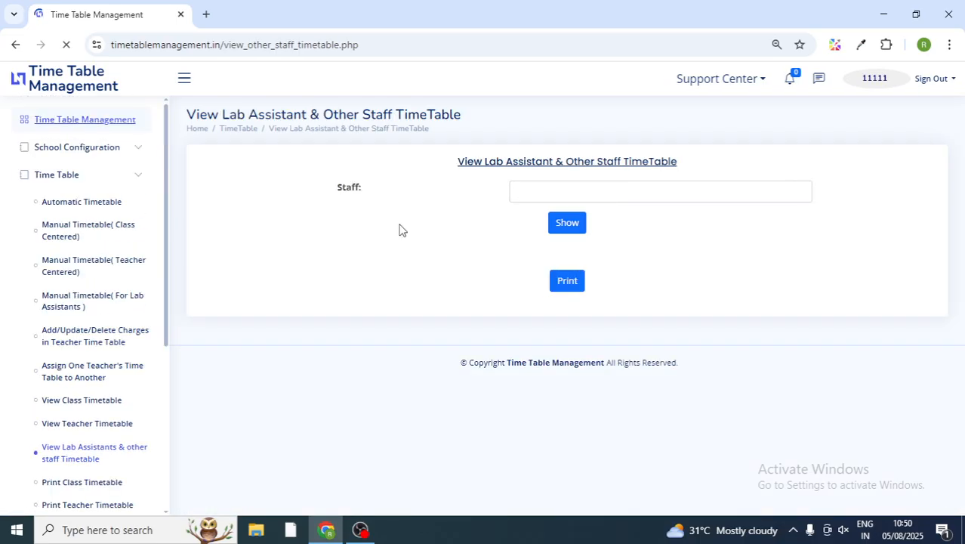
left_click(551, 189)
left_click(547, 206)
left_click(555, 191)
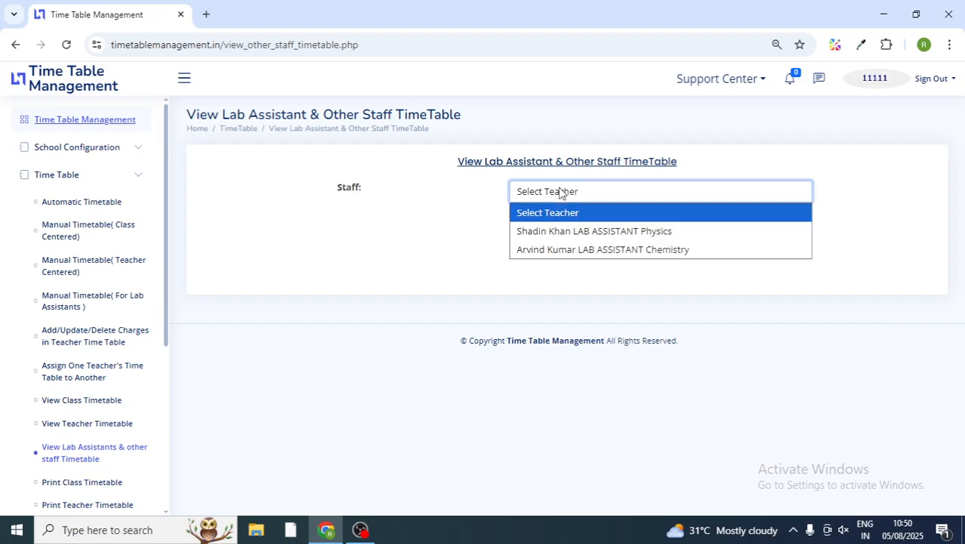
left_click(562, 236)
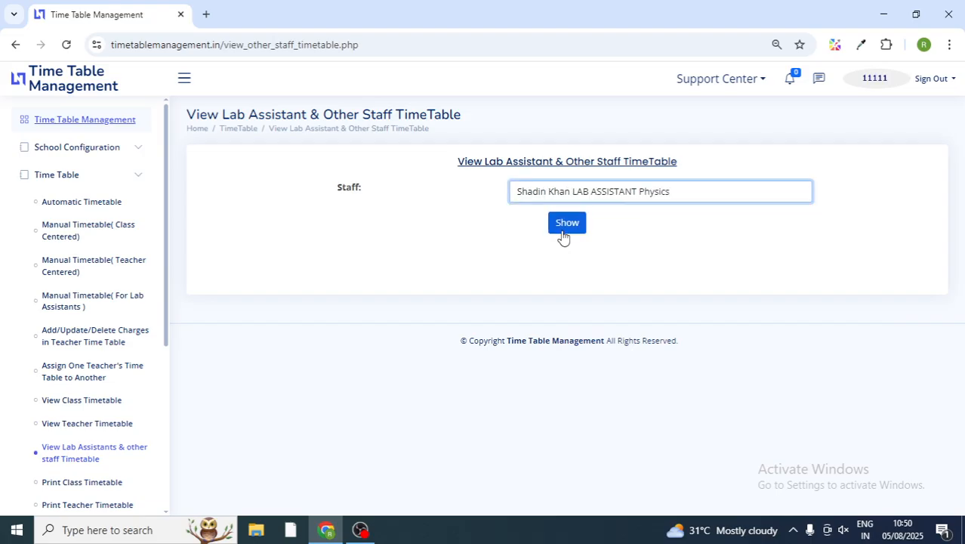
left_click(574, 227)
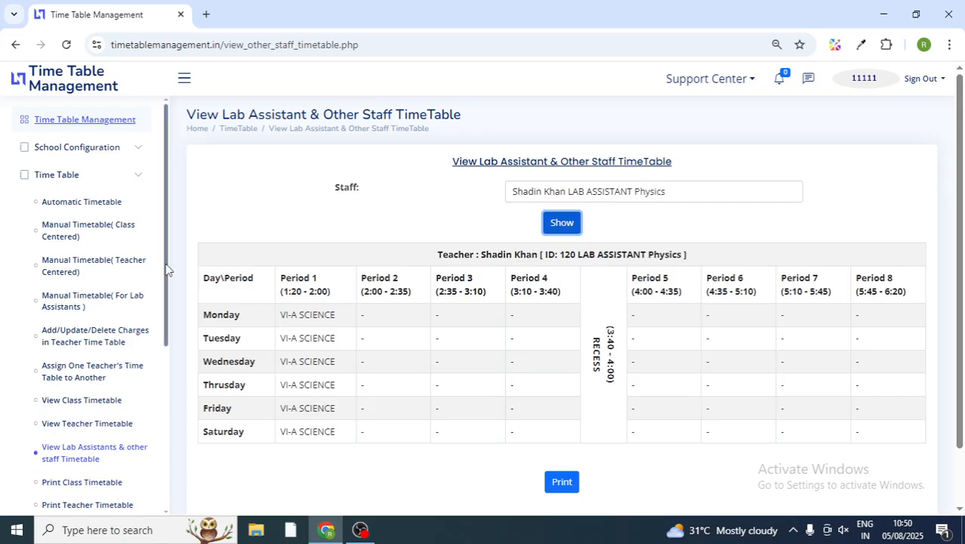
left_click_drag(168, 269, 172, 338)
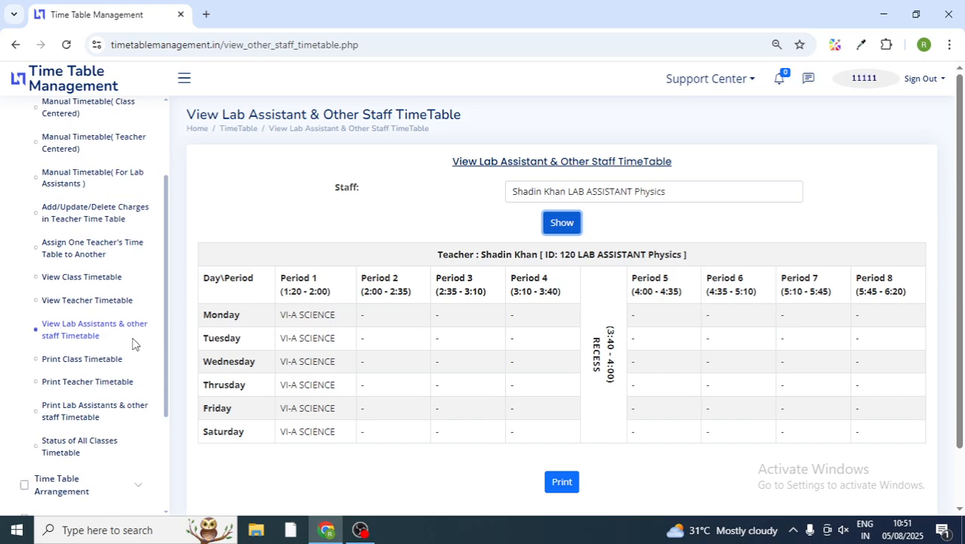
left_click(57, 366)
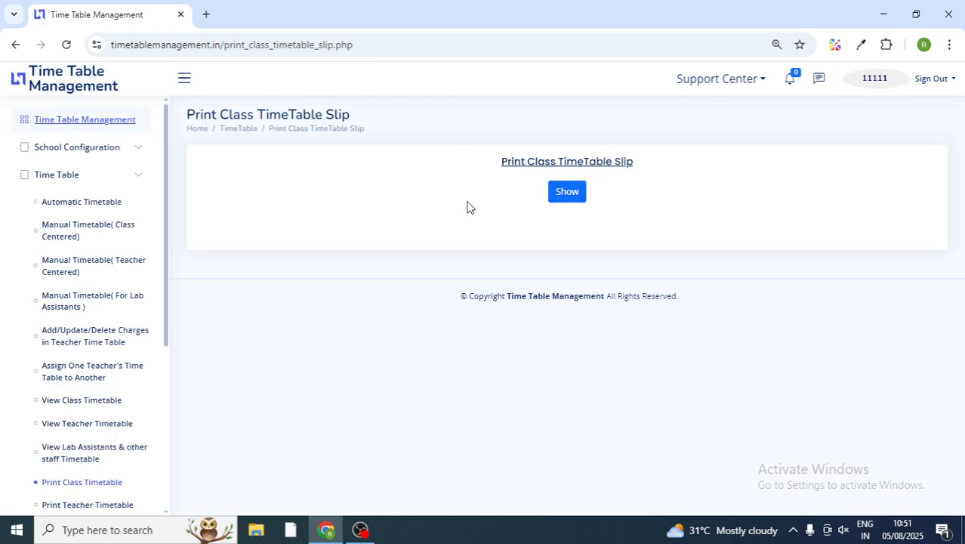
Step: Generate the class timetable slips for all TEST SCHOOL classes and scroll to the Print button and back
left_click(574, 201)
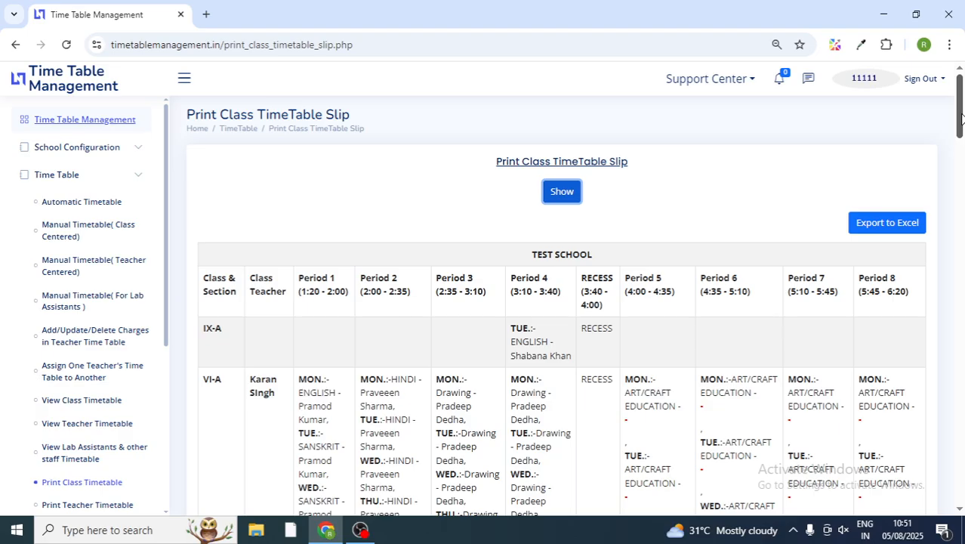
left_click_drag(961, 117, 960, 141)
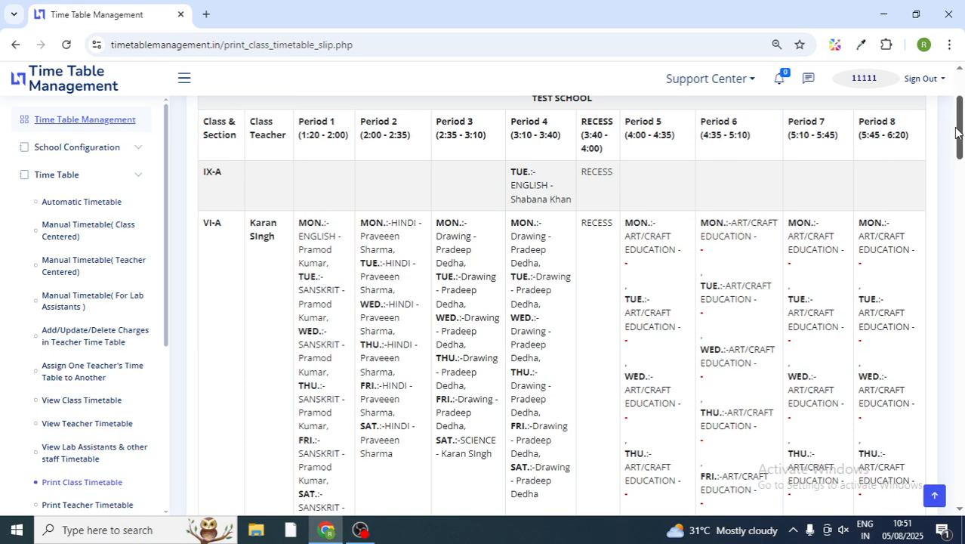
left_click_drag(956, 132, 961, 141)
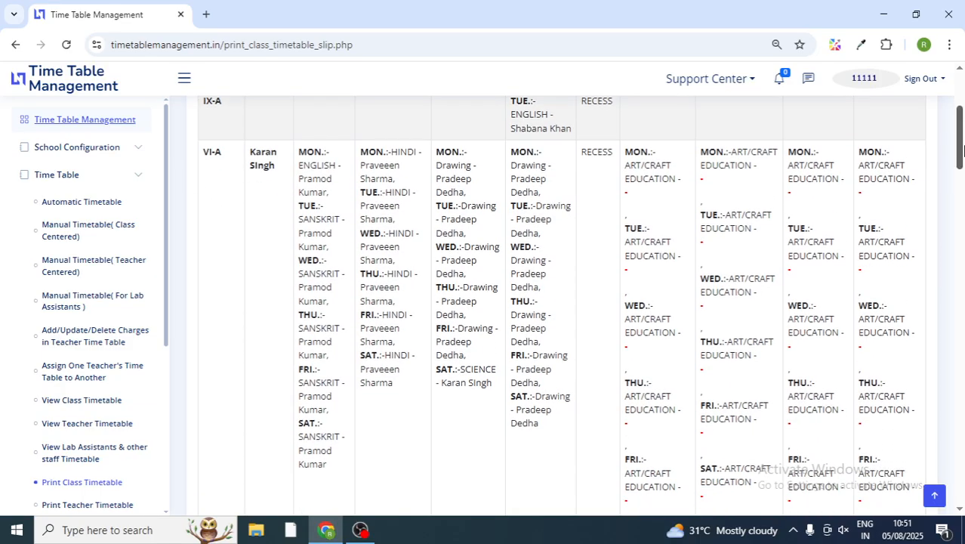
left_click_drag(960, 141, 960, 469)
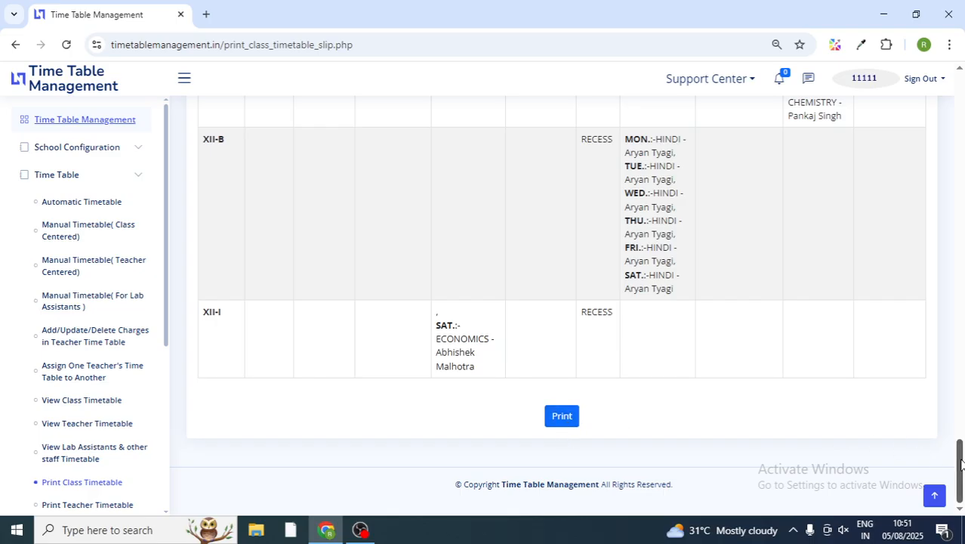
left_click_drag(960, 462, 962, 96)
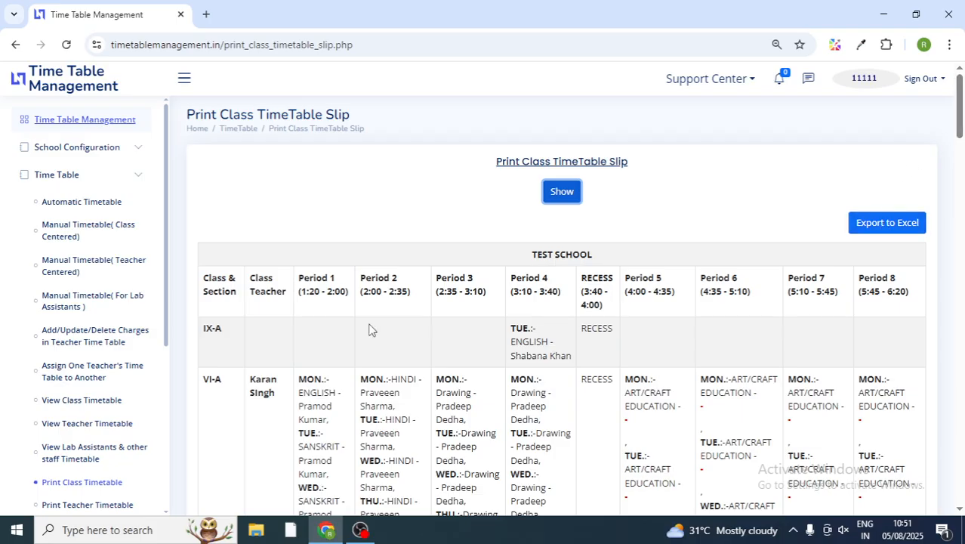
scroll(113, 324, "down", 3)
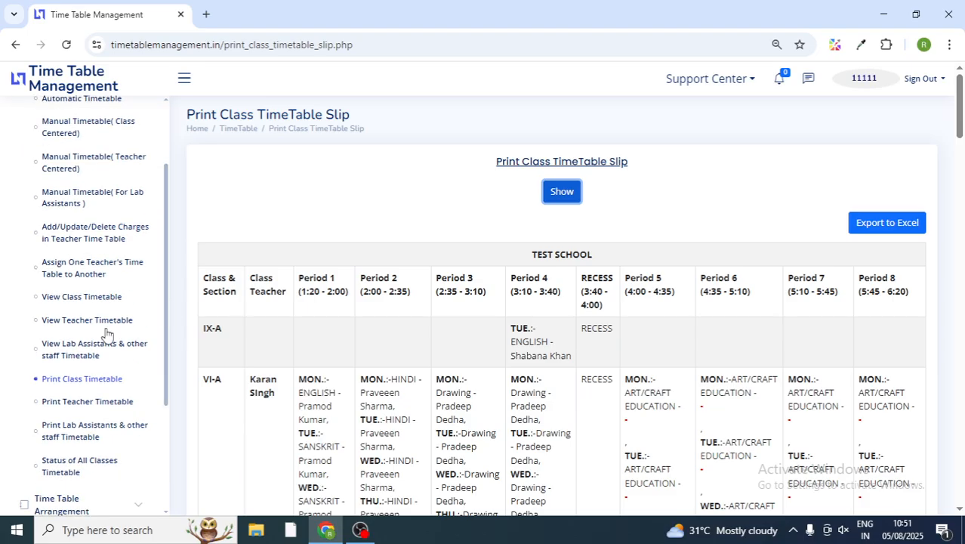
left_click(68, 404)
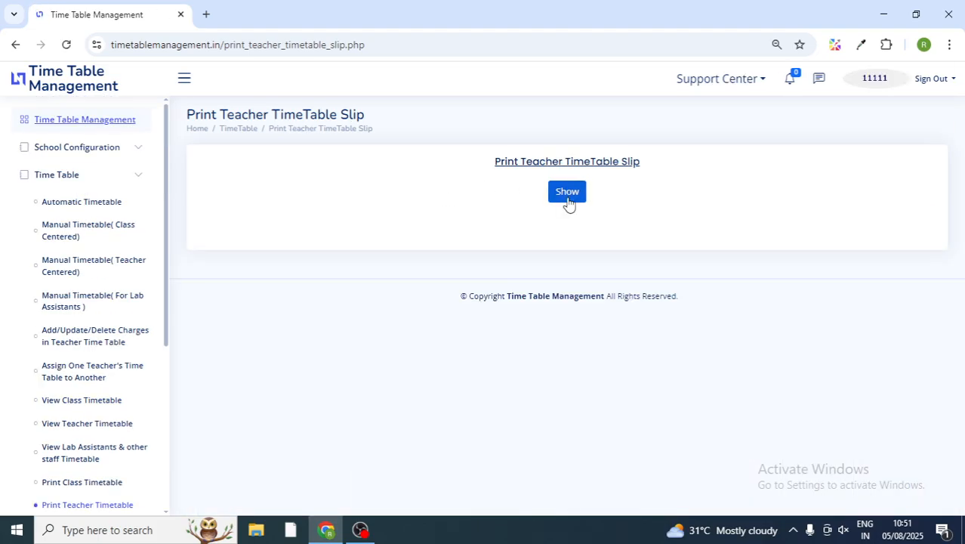
Step: Generate the teacher timetable slips and highlight the Economics teacher's Period Count of 18
left_click(567, 198)
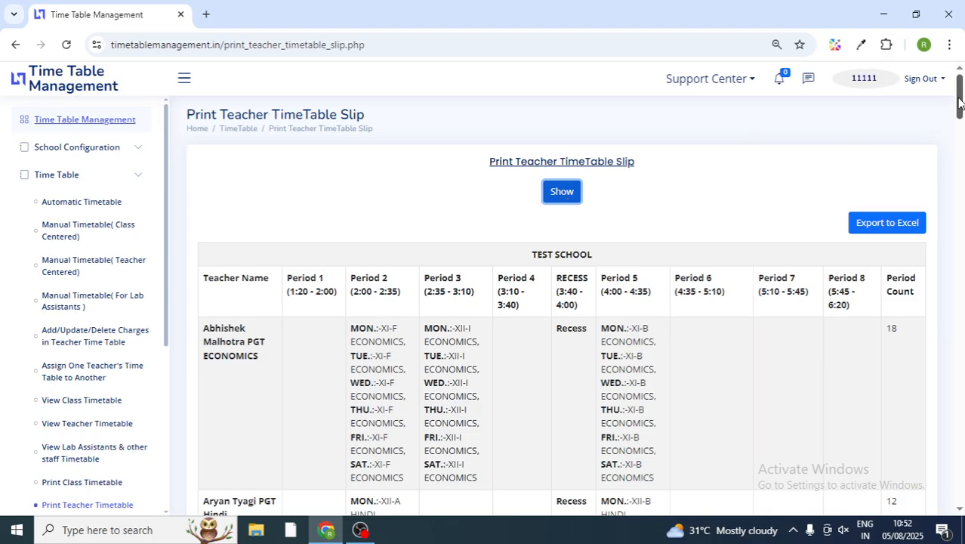
left_click_drag(959, 104, 959, 113)
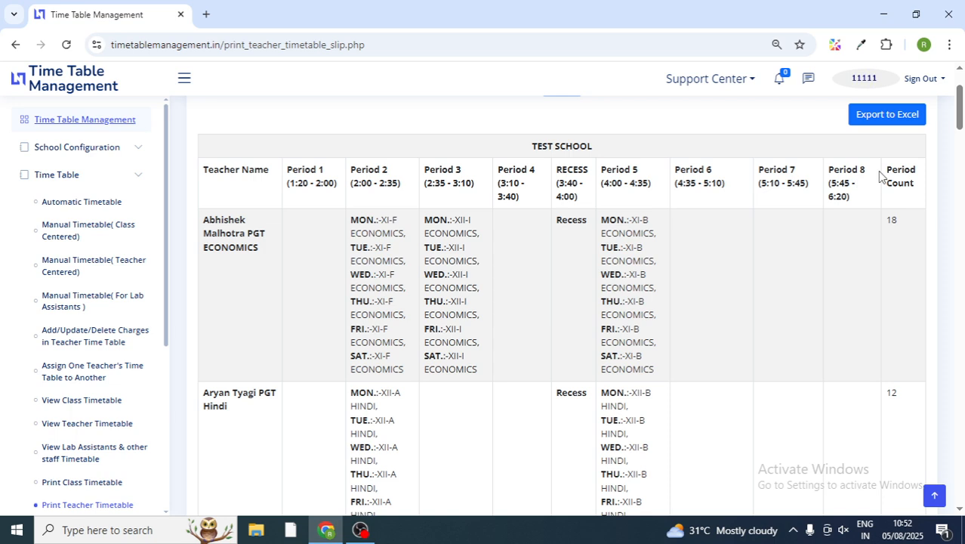
left_click_drag(888, 169, 914, 194)
double_click(891, 220)
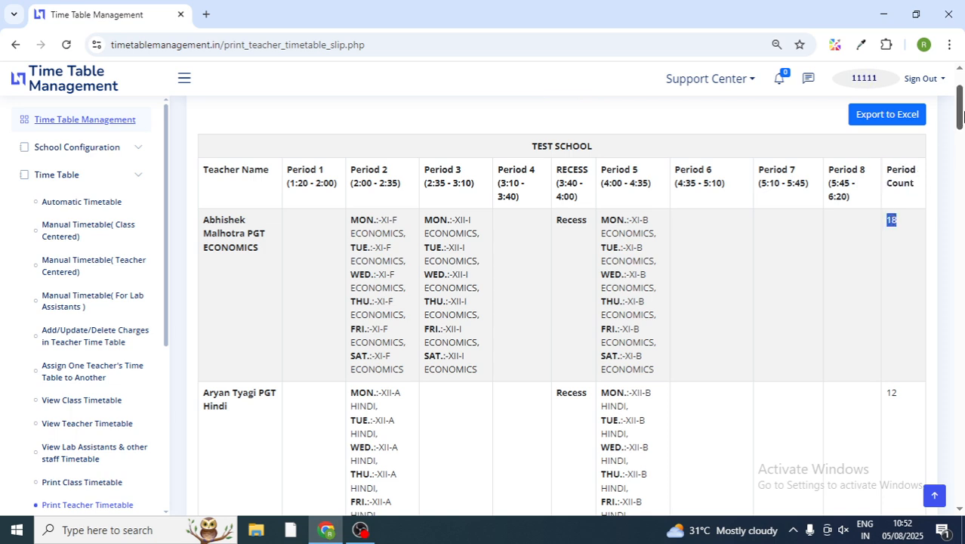
scroll(961, 113, "down", 8)
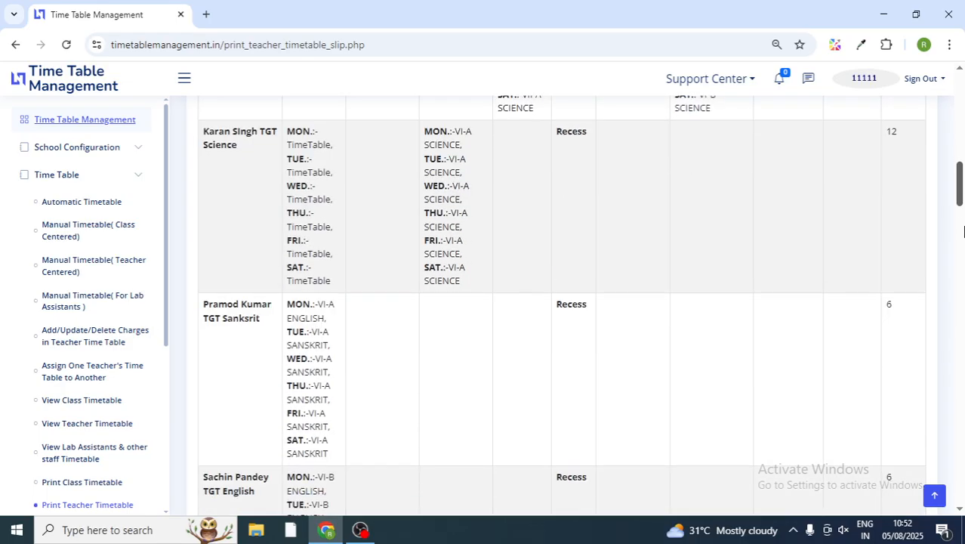
scroll(961, 113, "up", 8)
Step: Open the Status of All Classes TimeTable listing periods per class-section, e.g. VI-A 24
left_click_drag(961, 113, 961, 175)
left_click_drag(960, 113, 960, 89)
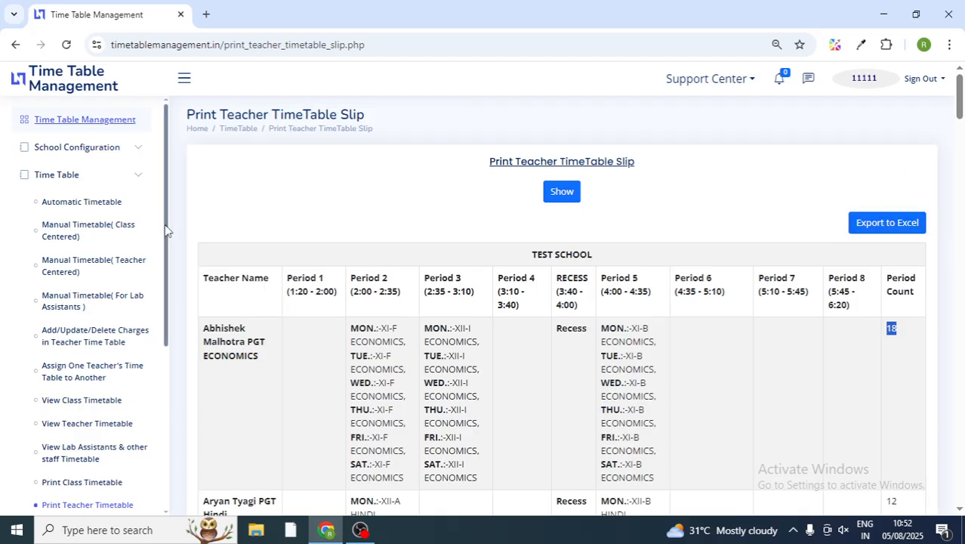
left_click_drag(167, 230, 167, 313)
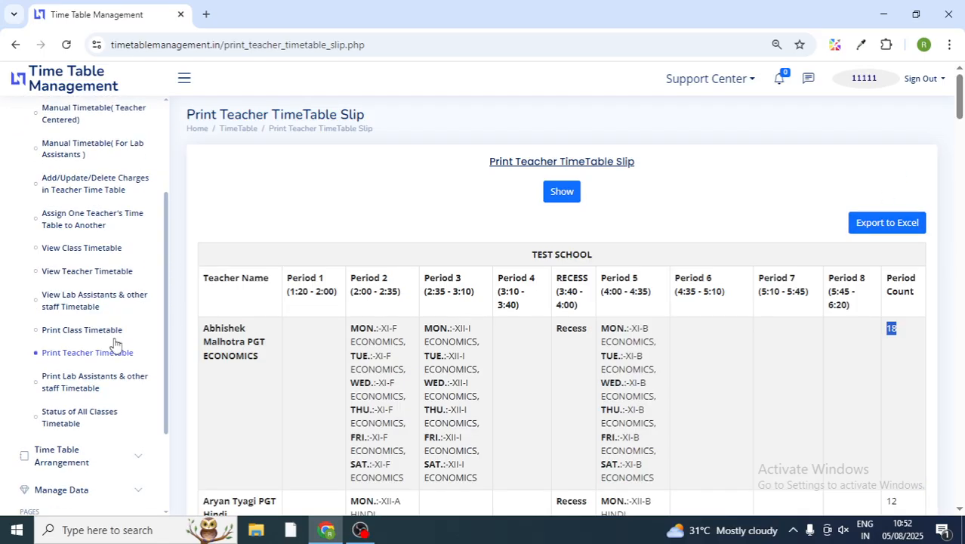
left_click(84, 422)
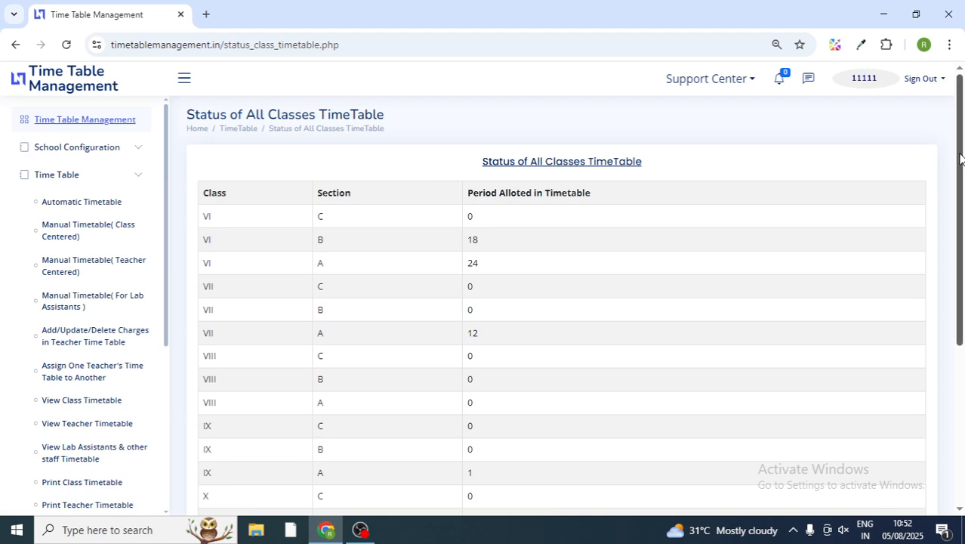
mouse_move(960, 158)
left_mouse_down()
mouse_move(962, 296)
mouse_move(961, 142)
left_mouse_up()
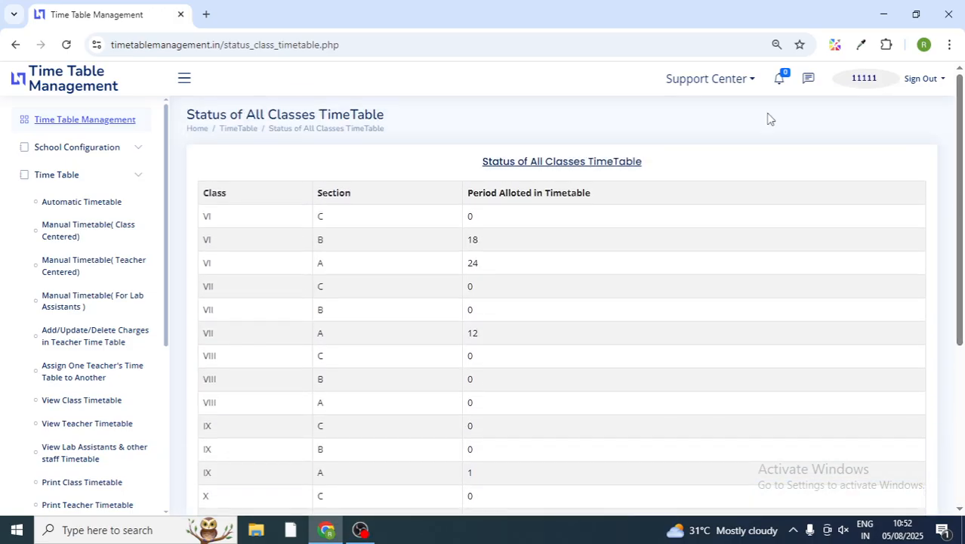
left_click_drag(202, 219, 492, 218)
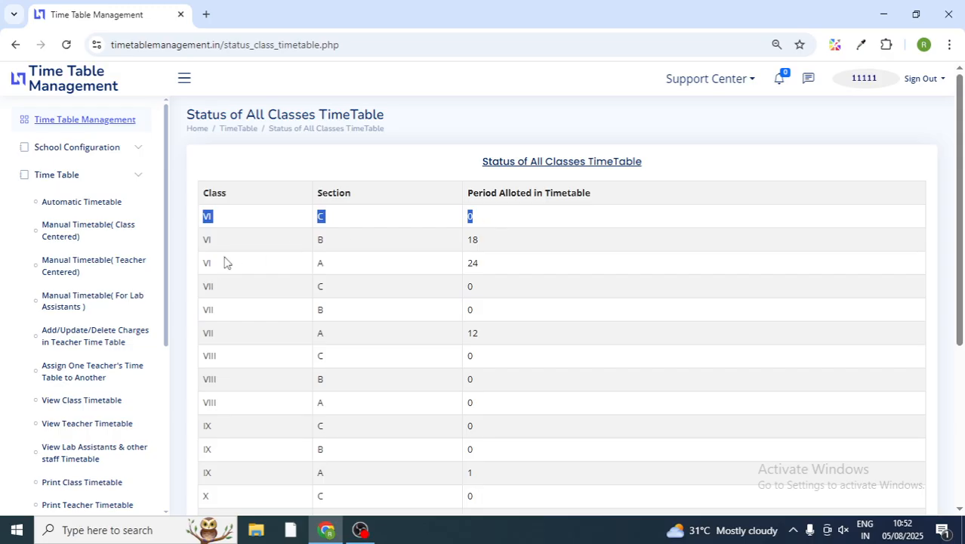
left_click_drag(204, 263, 480, 263)
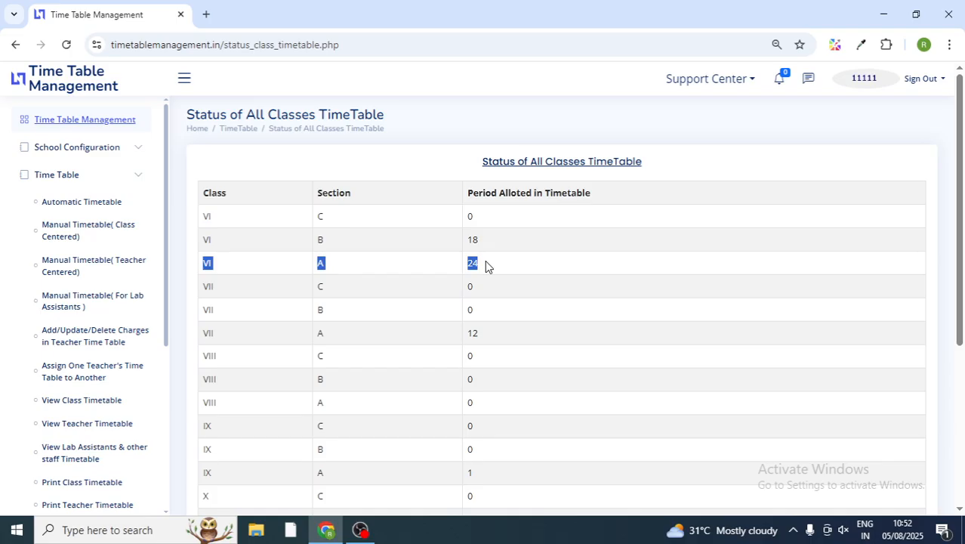
left_click_drag(204, 236, 496, 240)
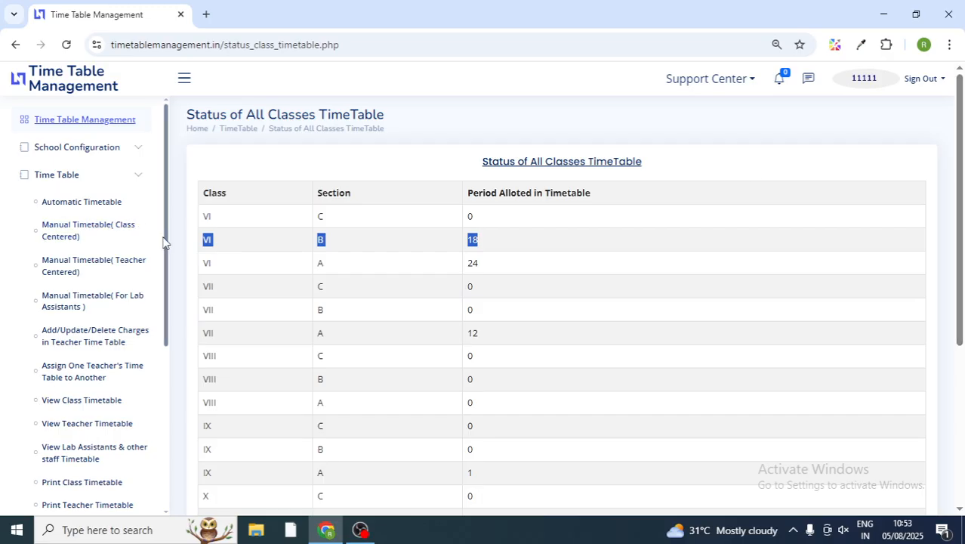
left_click_drag(166, 245, 172, 377)
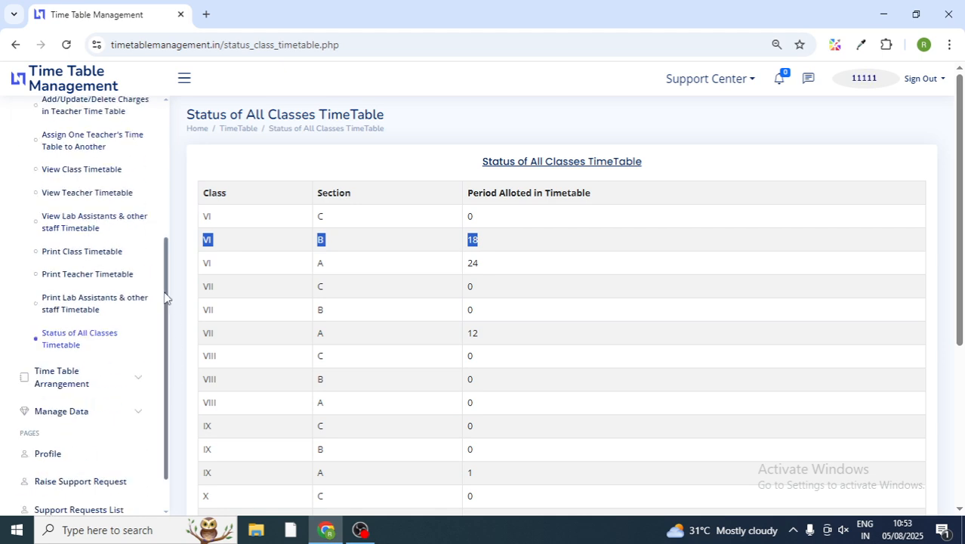
left_click_drag(167, 297, 187, 183)
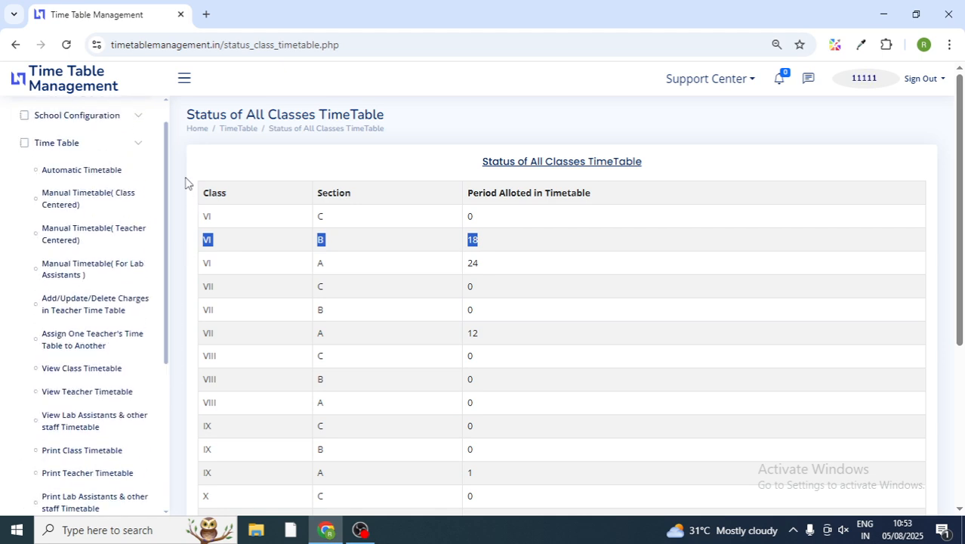
Step: Expand Time Table Arrangement in the sidebar and open Mark Today's Teacher Attendance
left_click(132, 145)
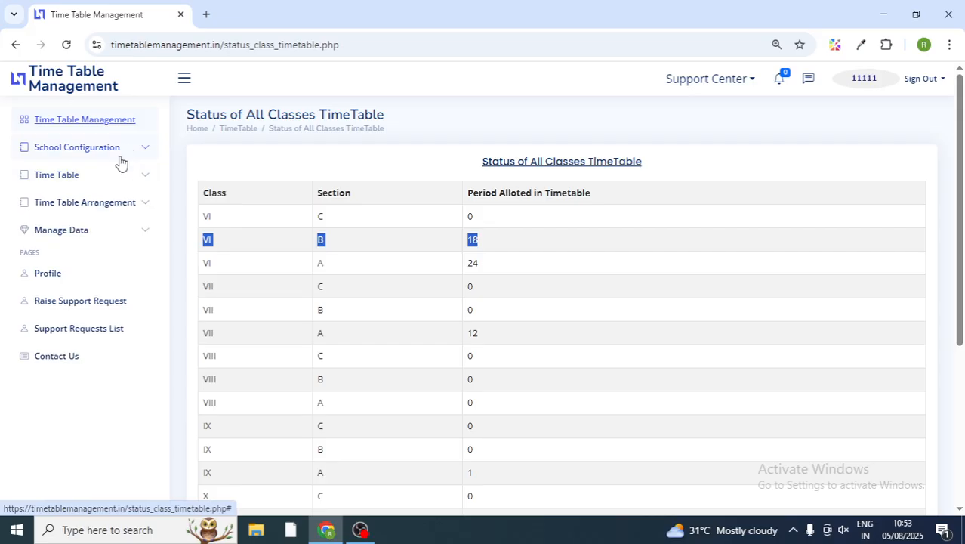
left_click(96, 179)
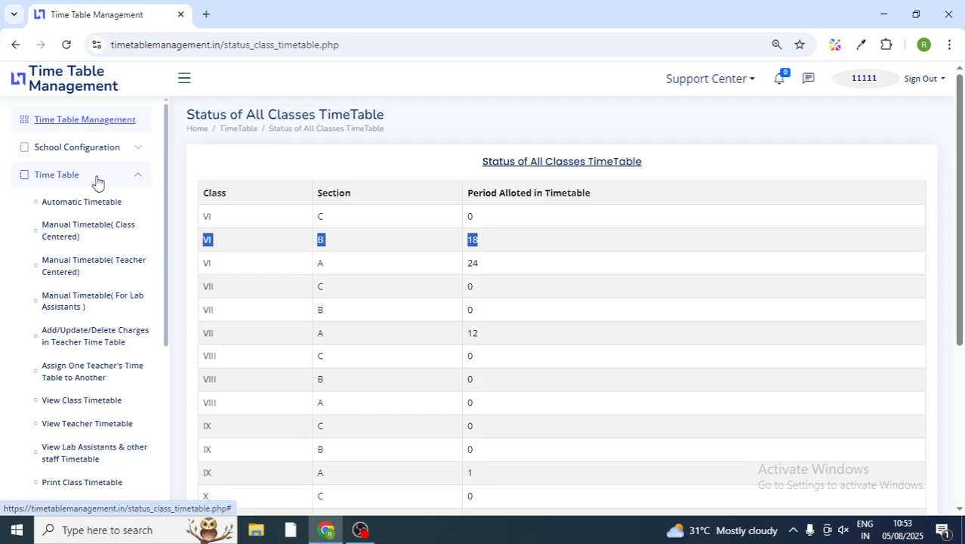
left_click(137, 181)
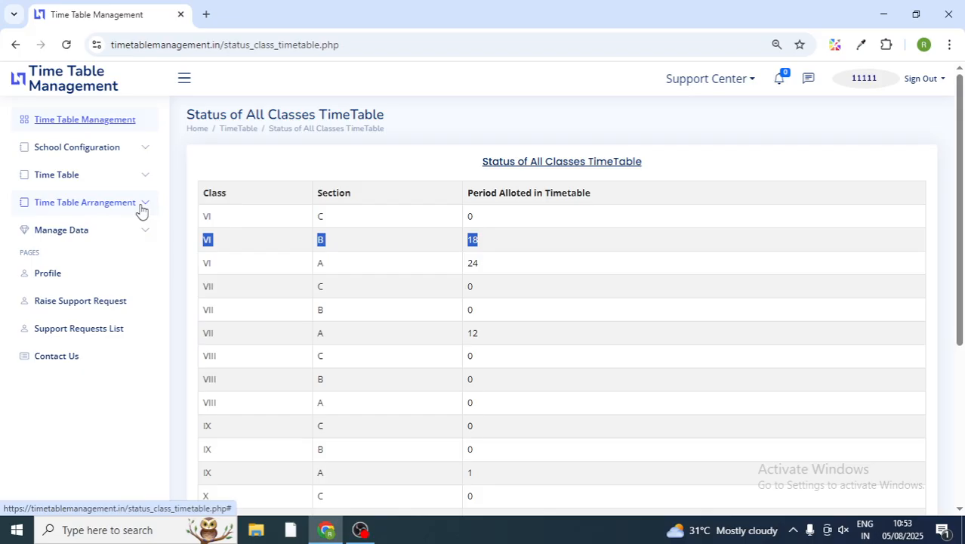
left_click(141, 205)
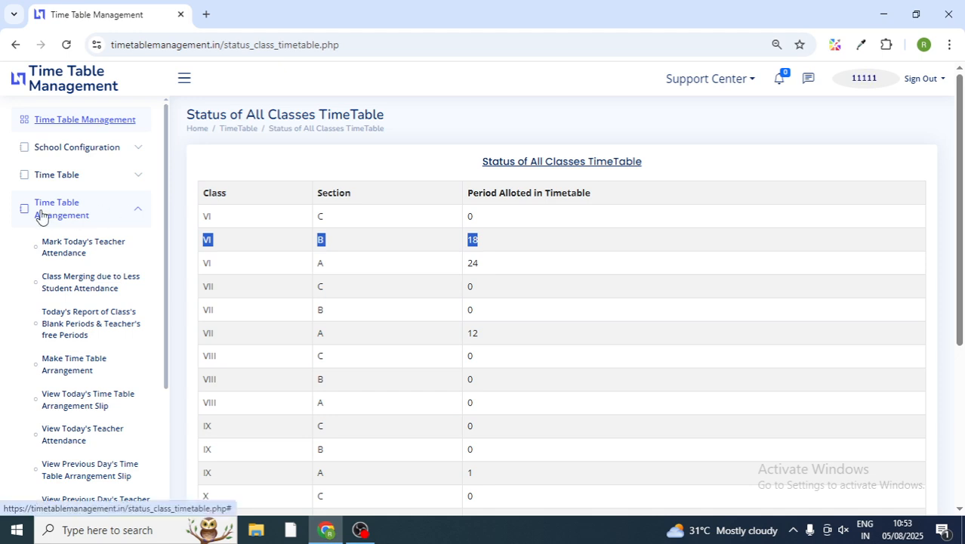
left_click(84, 258)
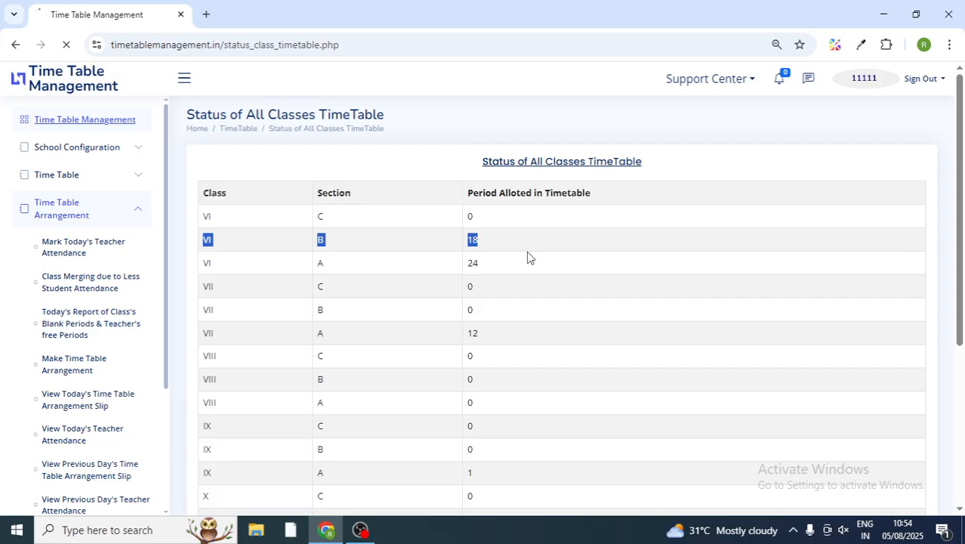
left_click(794, 531)
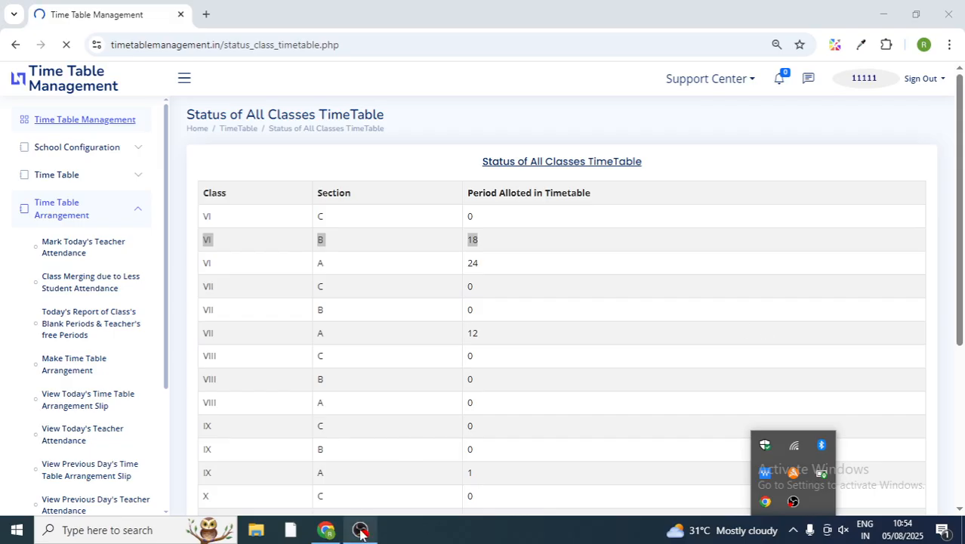
mouse_move(361, 532)
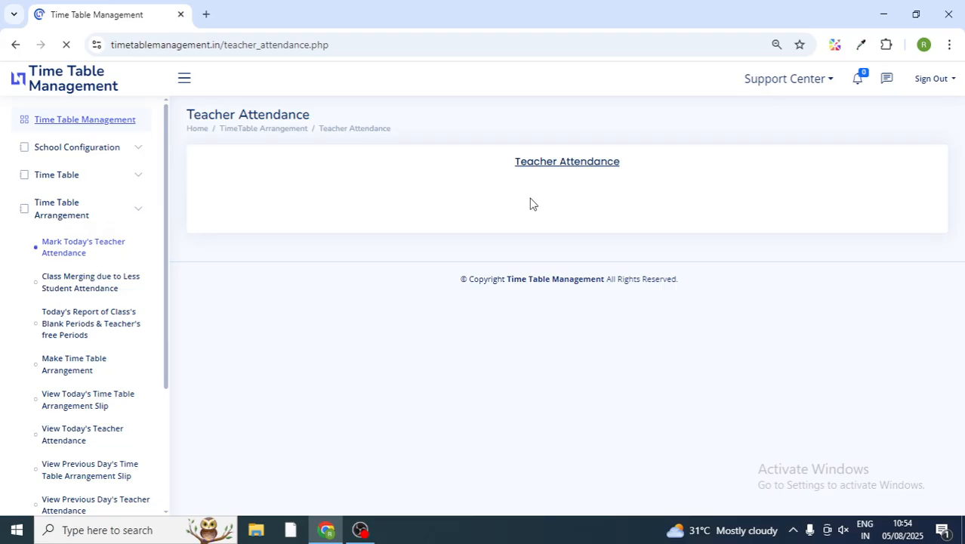
Step: Mark PGT Economics on leave, PGT English and TGT Science first-half, PGT Chemistry second-half, TGT English on-duty
left_click(411, 44)
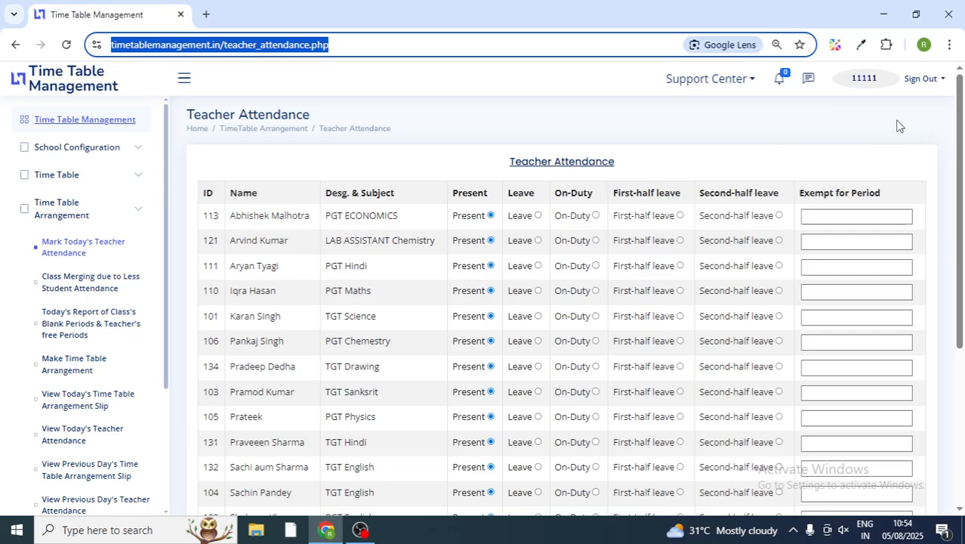
left_click(960, 134)
left_click_drag(961, 134, 962, 158)
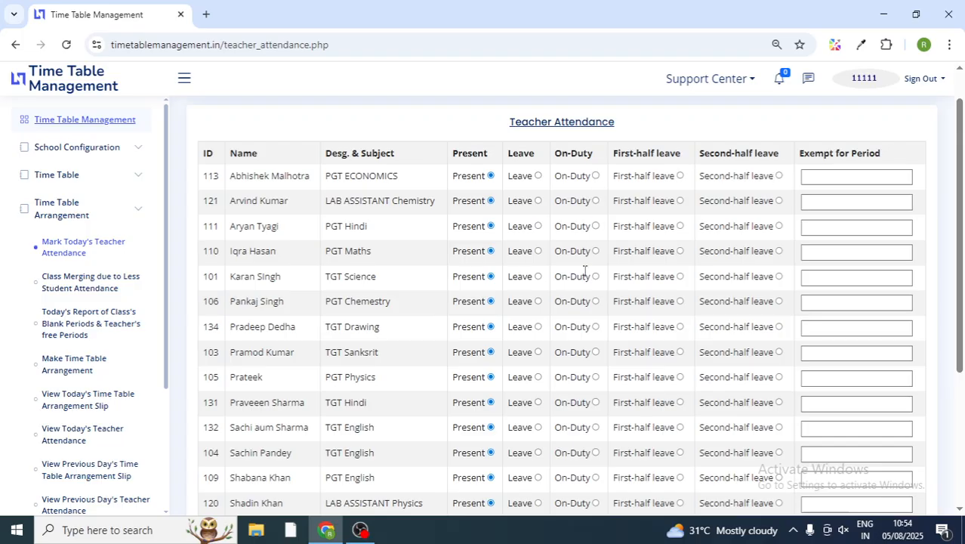
left_click(537, 176)
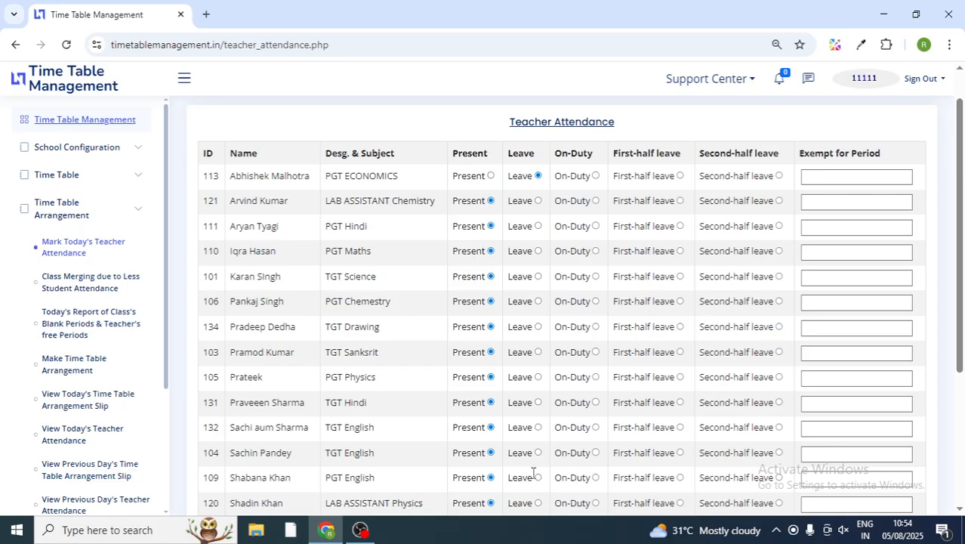
left_click(678, 478)
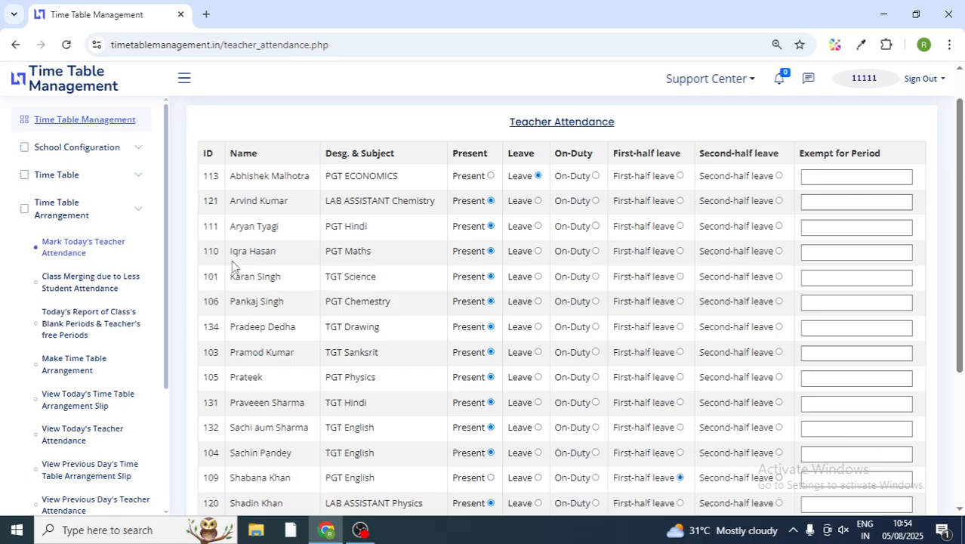
left_click(778, 301)
left_click(596, 428)
left_click(679, 276)
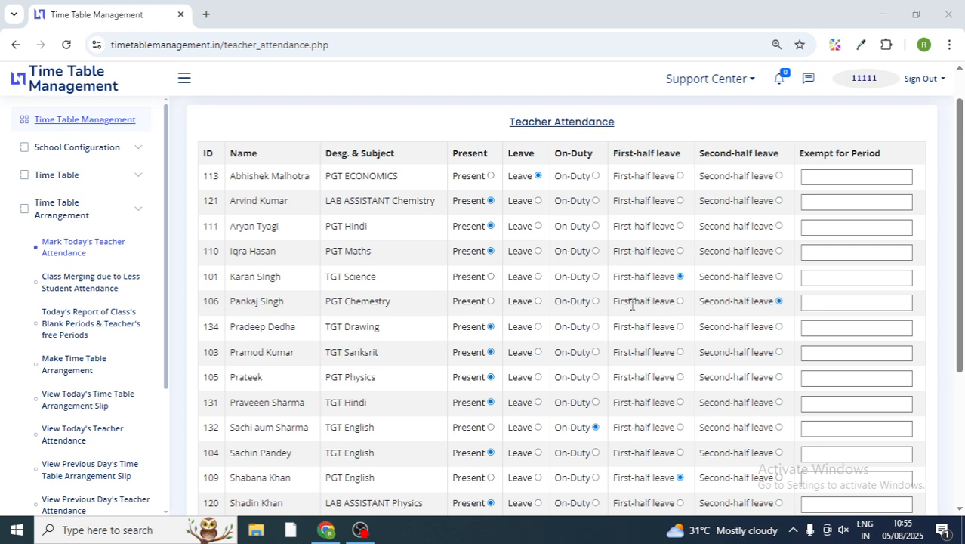
left_click(819, 178)
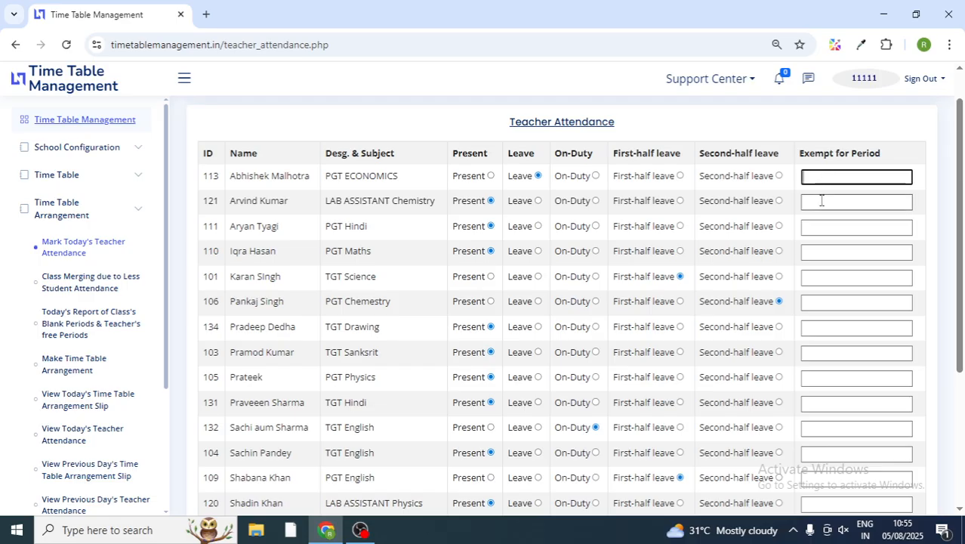
Step: Enter exempt periods 2,3 for the Chemistry lab assistant and save today's attendance
left_click(822, 200)
type("2,")
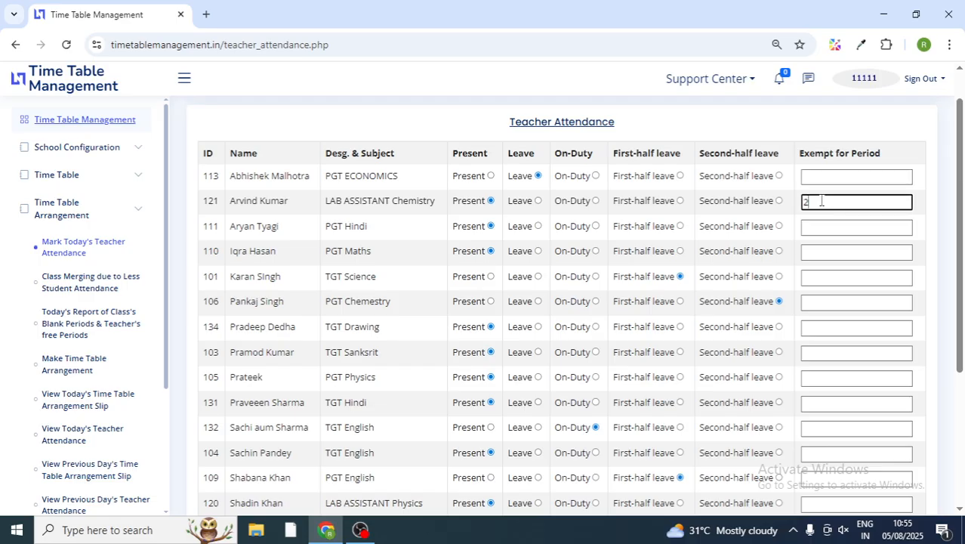
type("3")
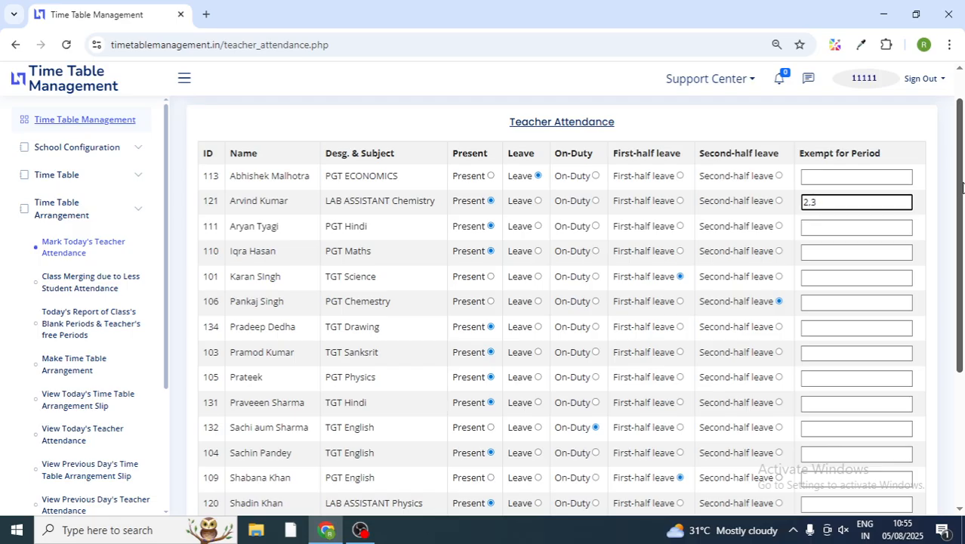
left_click_drag(961, 187, 952, 347)
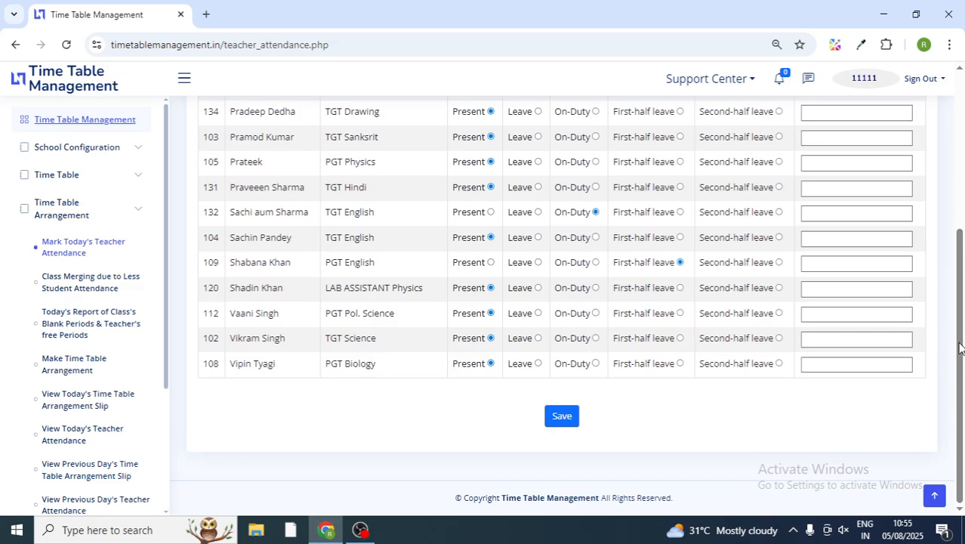
scroll(958, 332, "up", 3)
scroll(959, 249, "down", 3)
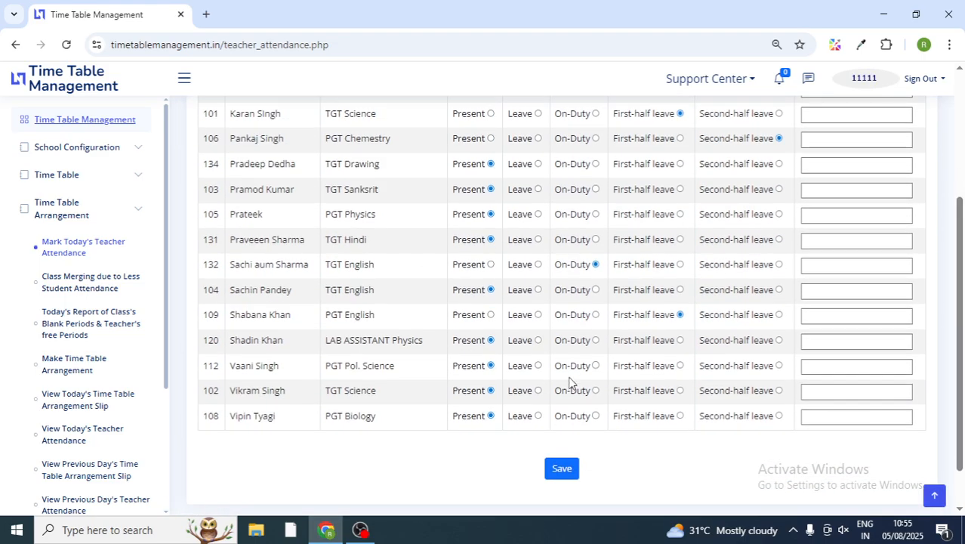
left_click(561, 469)
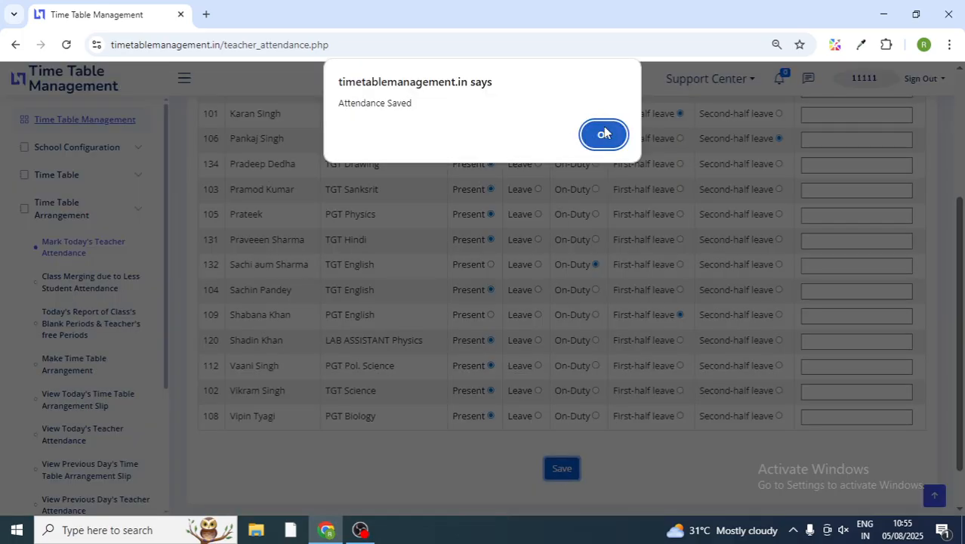
left_click(604, 134)
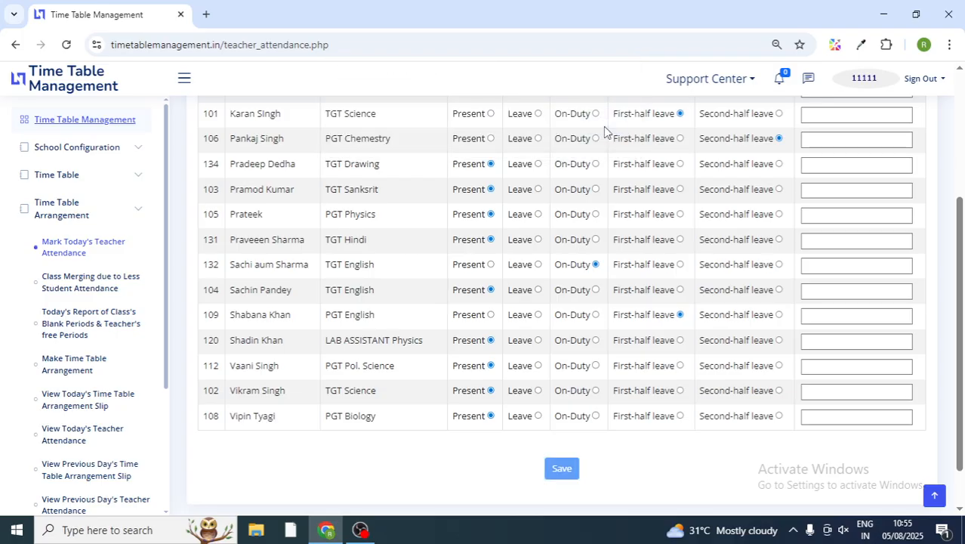
Step: On the class merging page, merge class VI sections A, B, C following section A's timetable and save
left_click(85, 294)
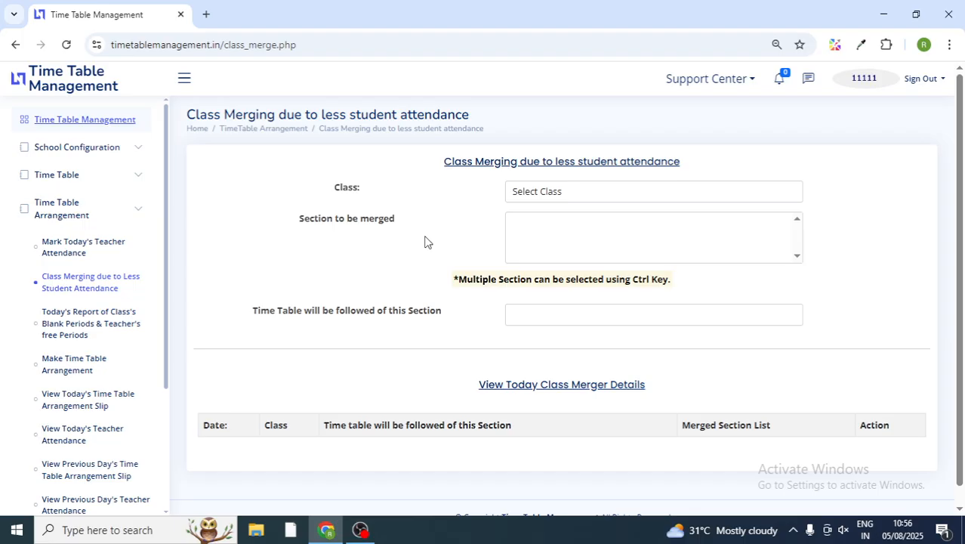
left_click(556, 195)
left_click(532, 232)
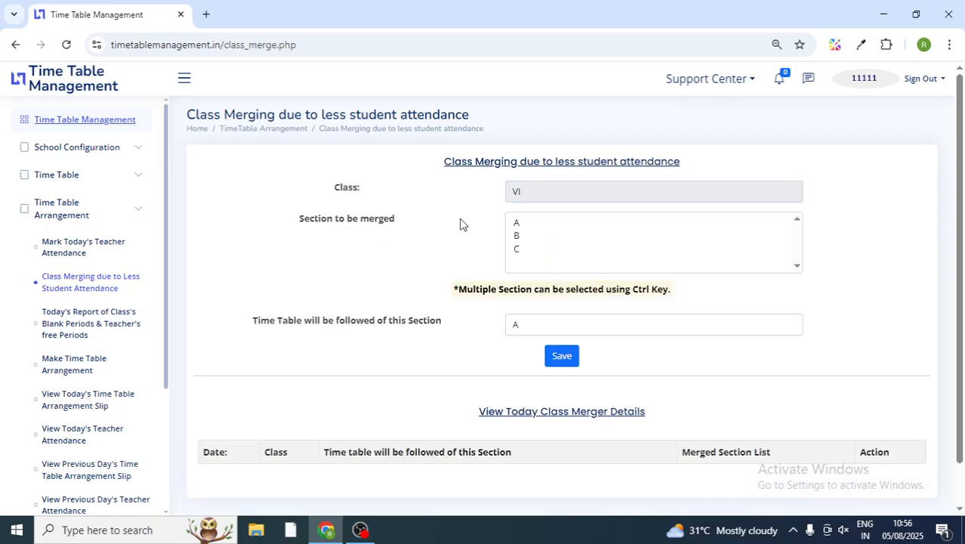
left_click(519, 225)
key("shift+Down")
key("shift+Down")
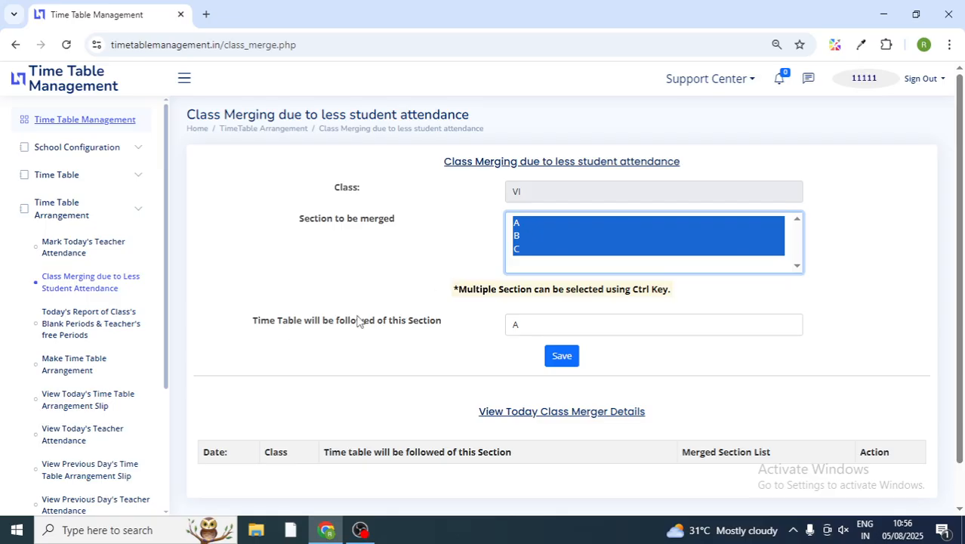
left_click(513, 327)
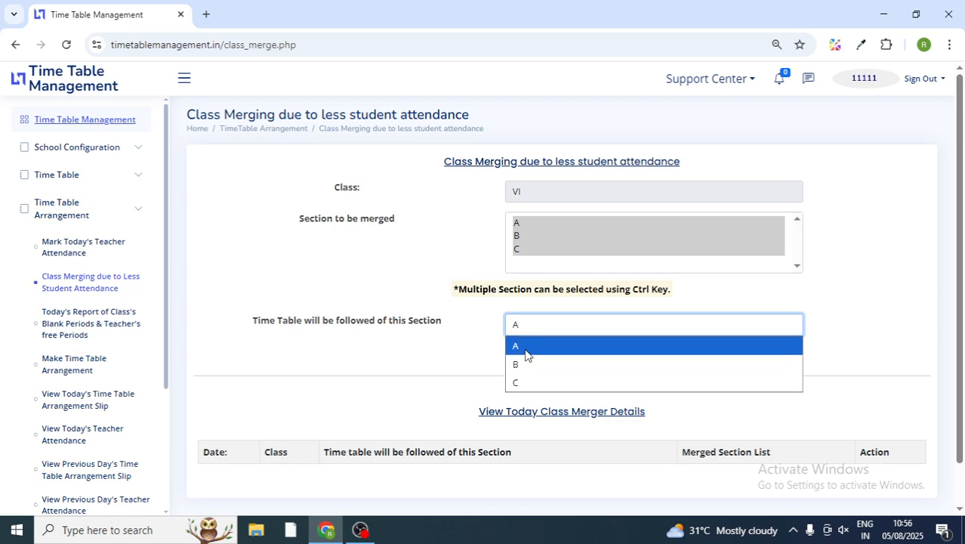
left_click(395, 342)
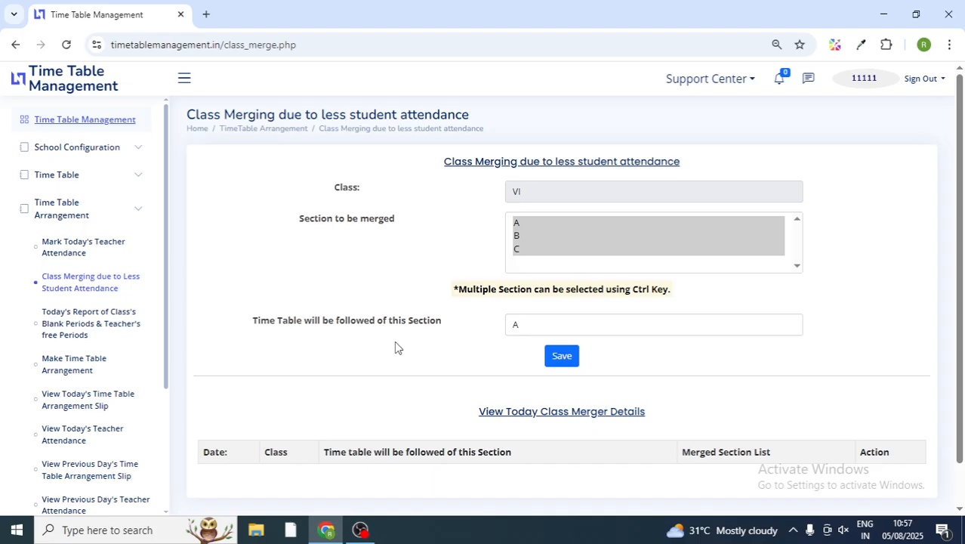
left_click(568, 362)
left_click(567, 357)
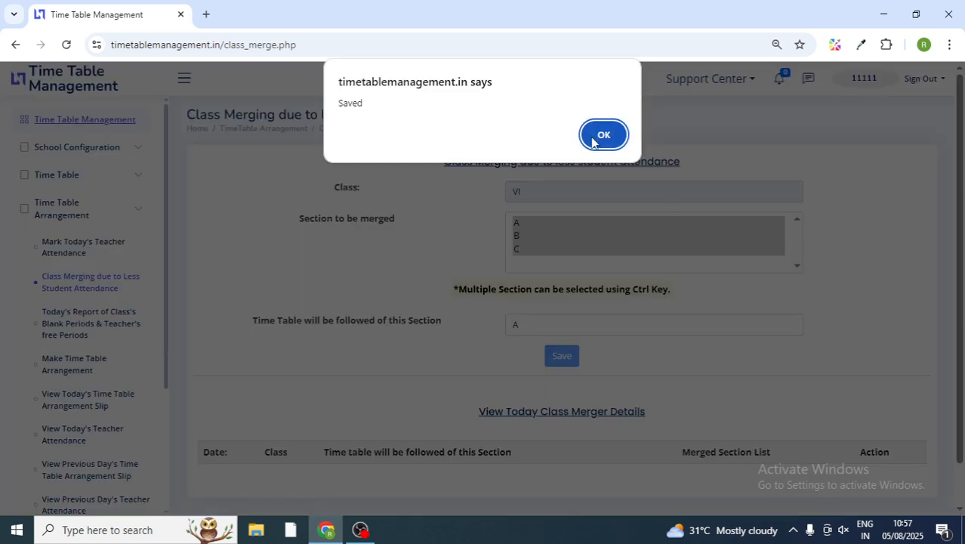
left_click(603, 135)
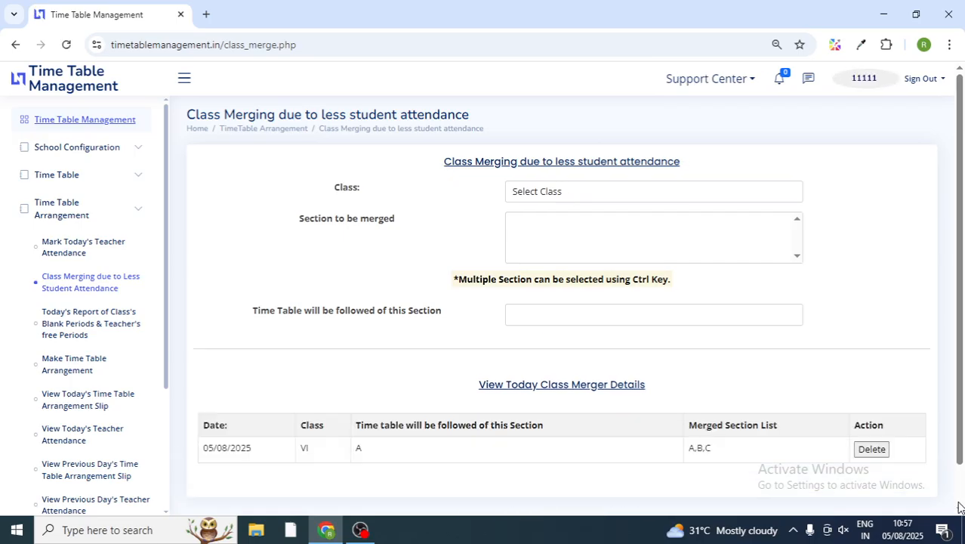
Step: Delete the class VI A,B,C row from today's merger details table and confirm
scroll(958, 512, "down", 1)
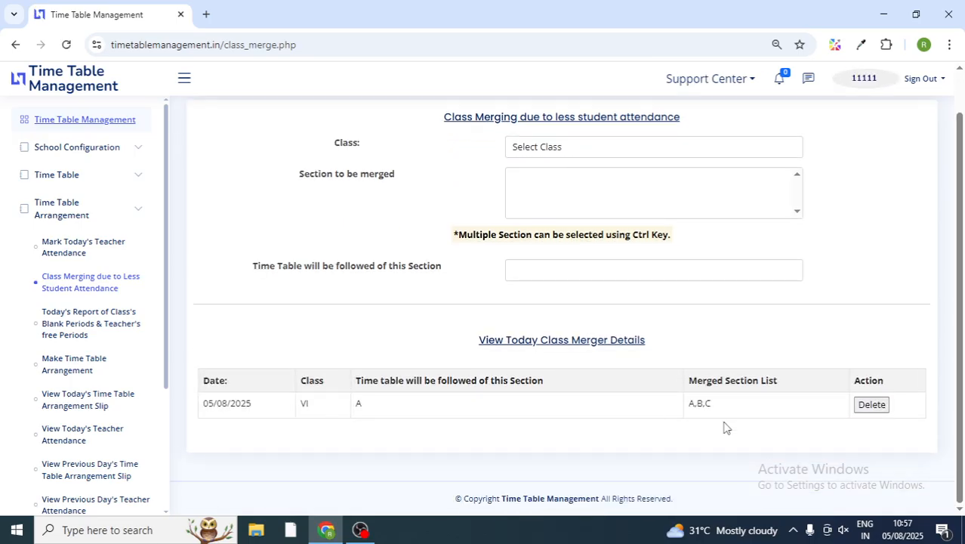
left_click(873, 406)
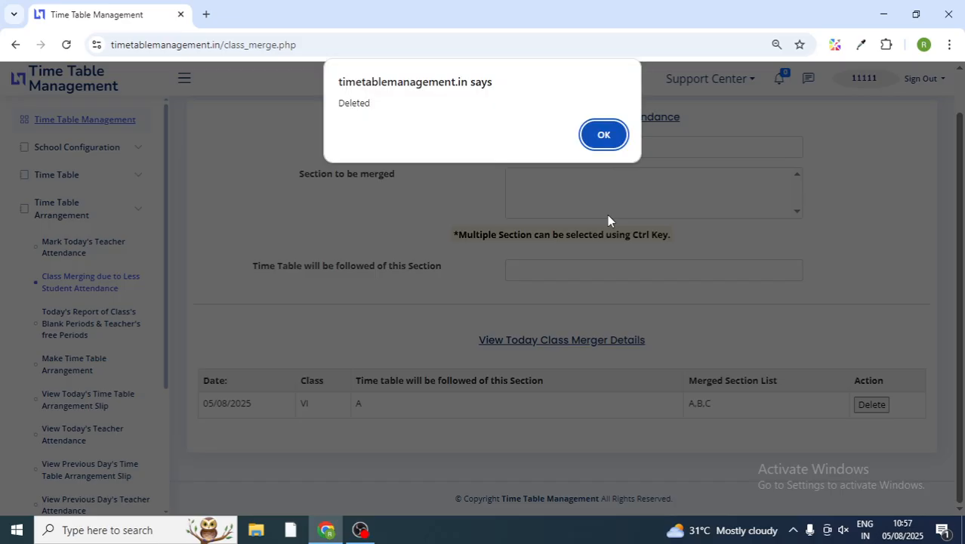
left_click(603, 134)
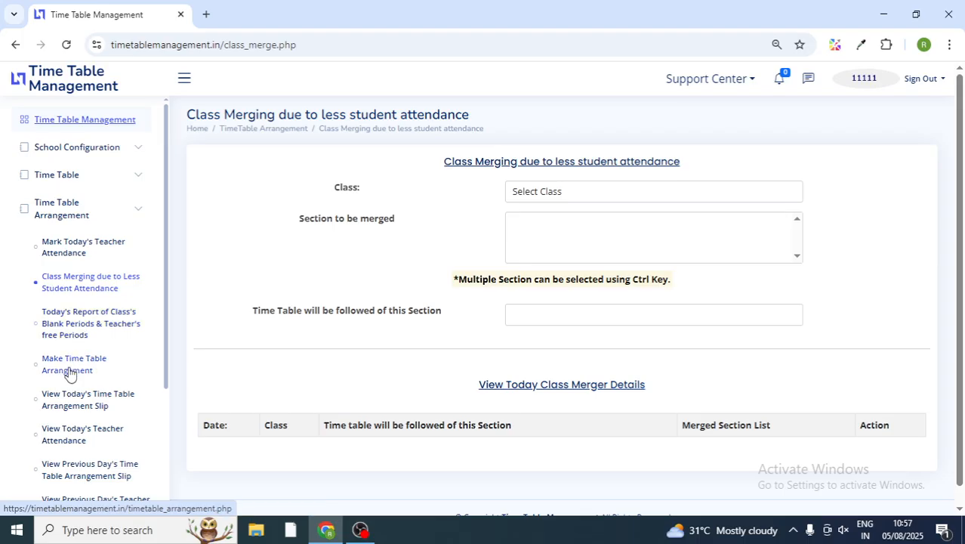
Step: Generate today's blank-period report and check XI-F among the Period 2 vacancies
left_click(85, 324)
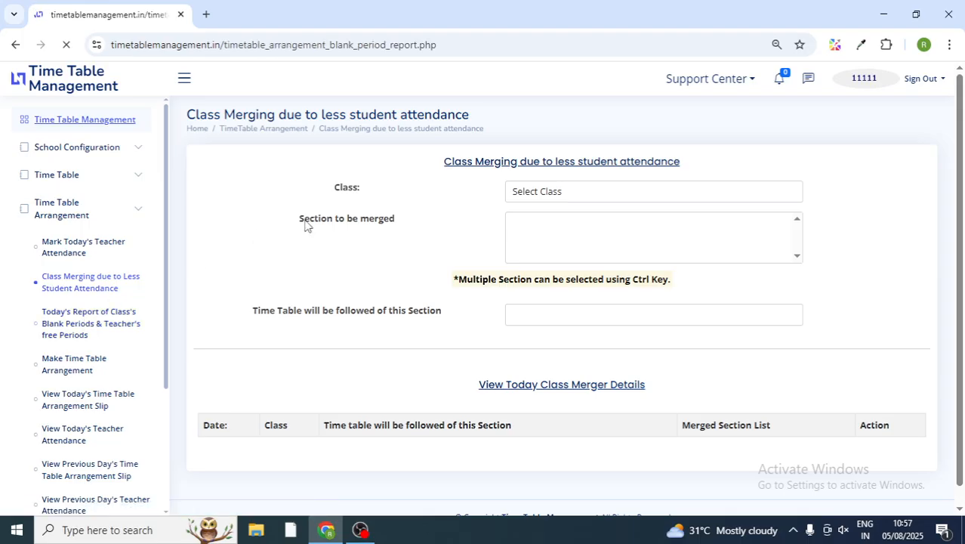
left_click(572, 202)
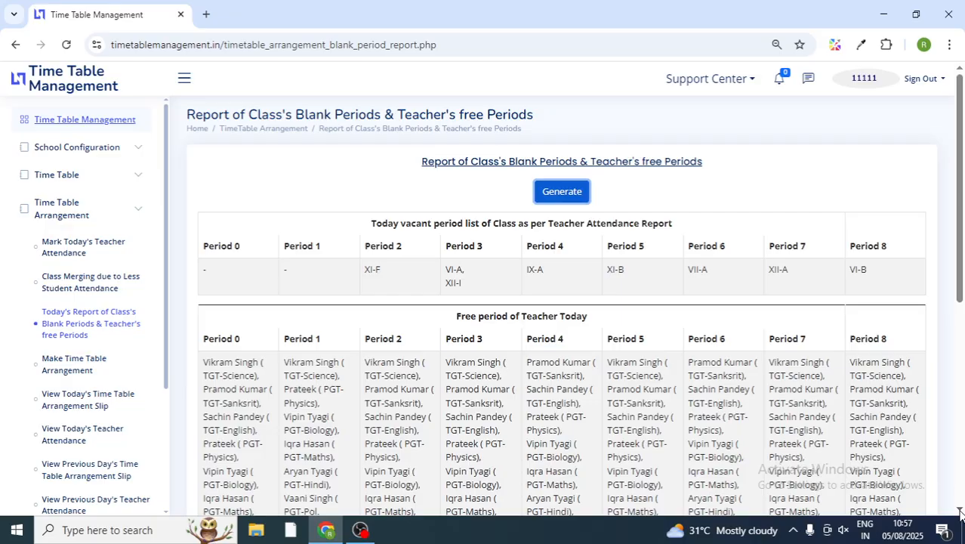
scroll(961, 513, "down", 2)
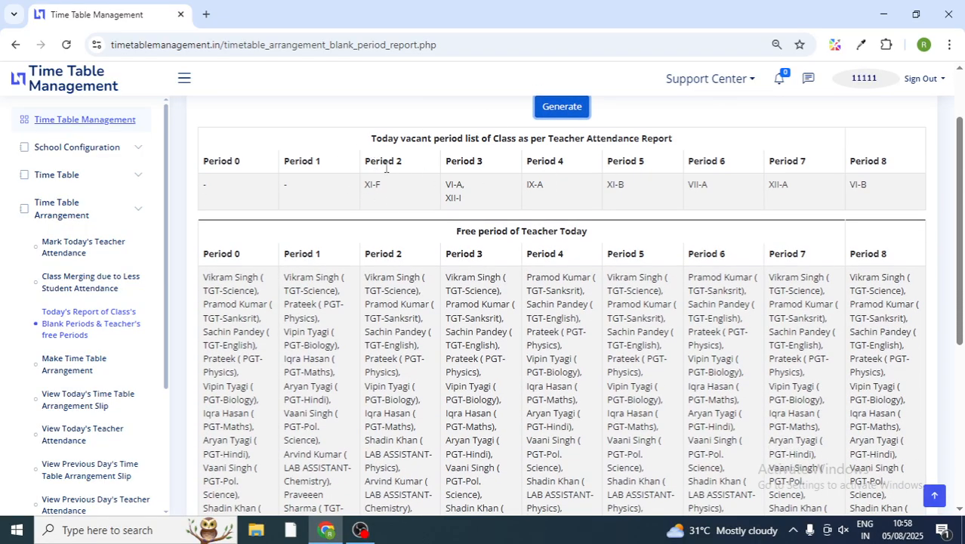
left_click_drag(362, 185, 382, 185)
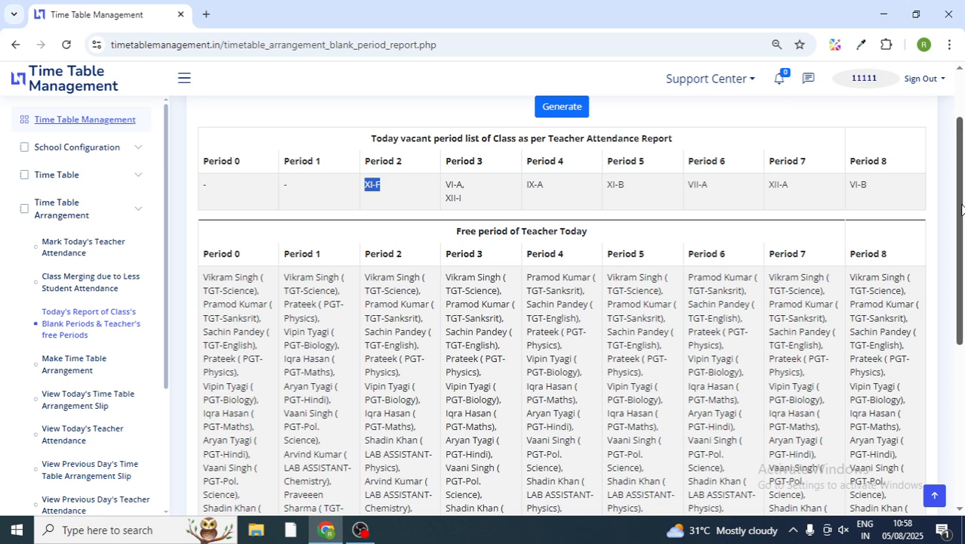
scroll(956, 215, "down", 1)
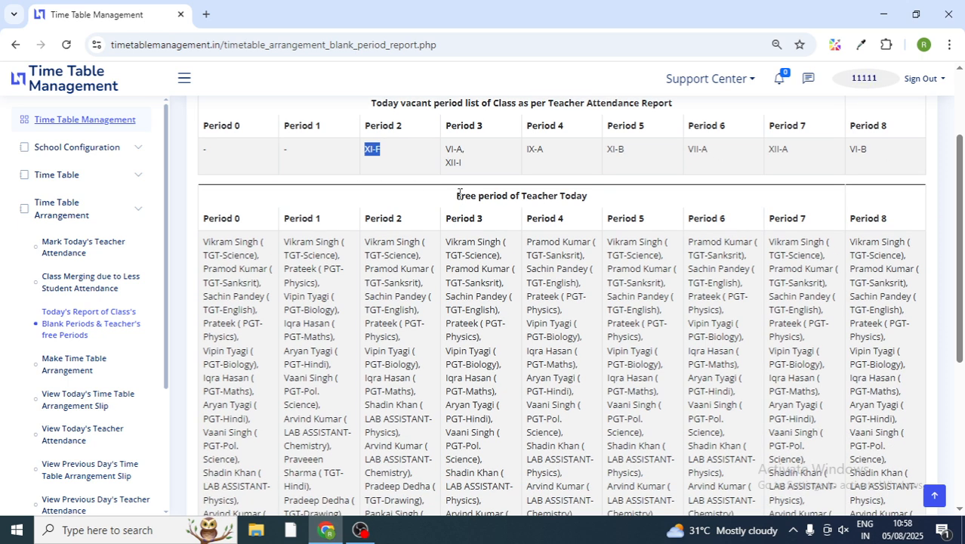
Step: Review the teachers' free-period table, including the teachers free in Period 2
left_click_drag(456, 195, 605, 198)
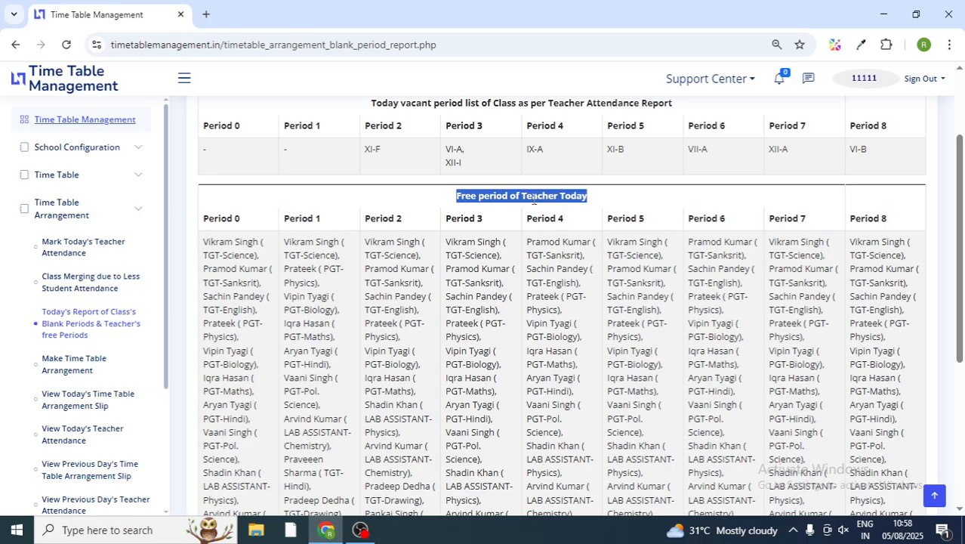
left_click(412, 204)
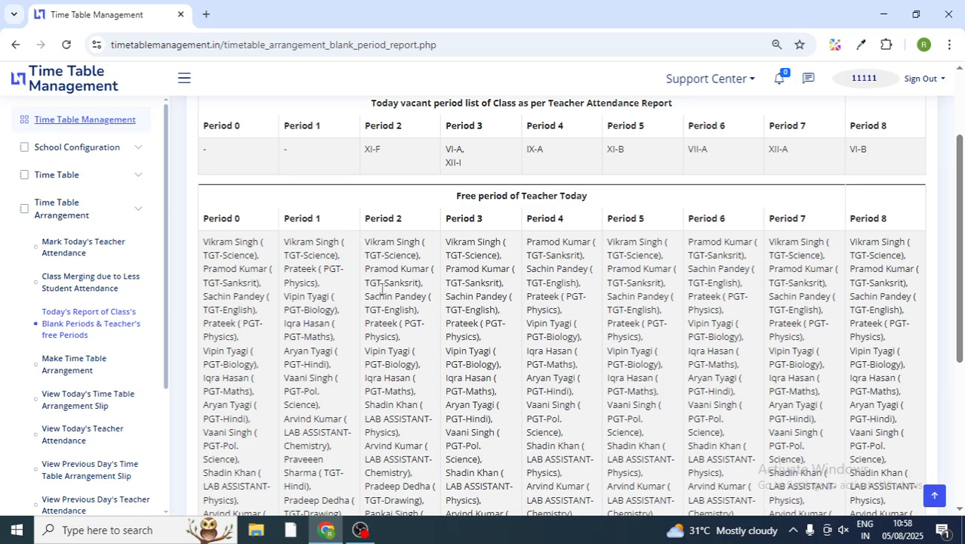
mouse_move(367, 242)
left_mouse_down()
mouse_move(396, 370)
mouse_move(408, 500)
mouse_move(197, 416)
mouse_move(416, 382)
mouse_move(434, 271)
left_mouse_up()
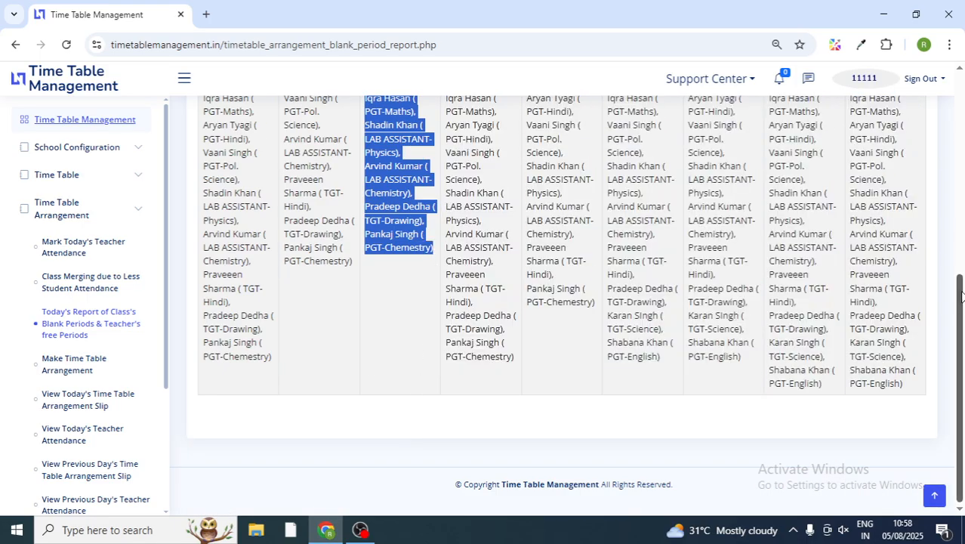
left_click_drag(960, 302, 962, 104)
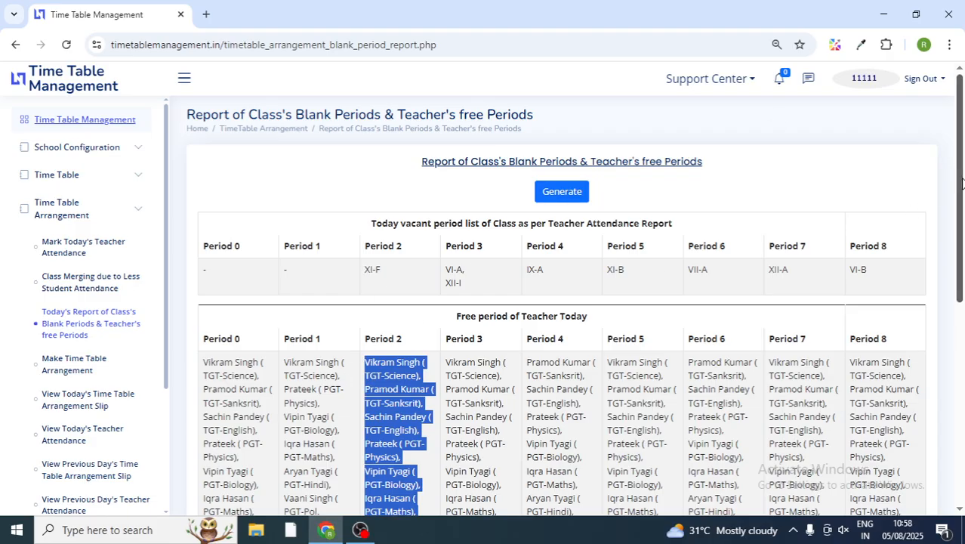
left_click_drag(961, 184, 962, 231)
scroll(962, 185, "up", 2)
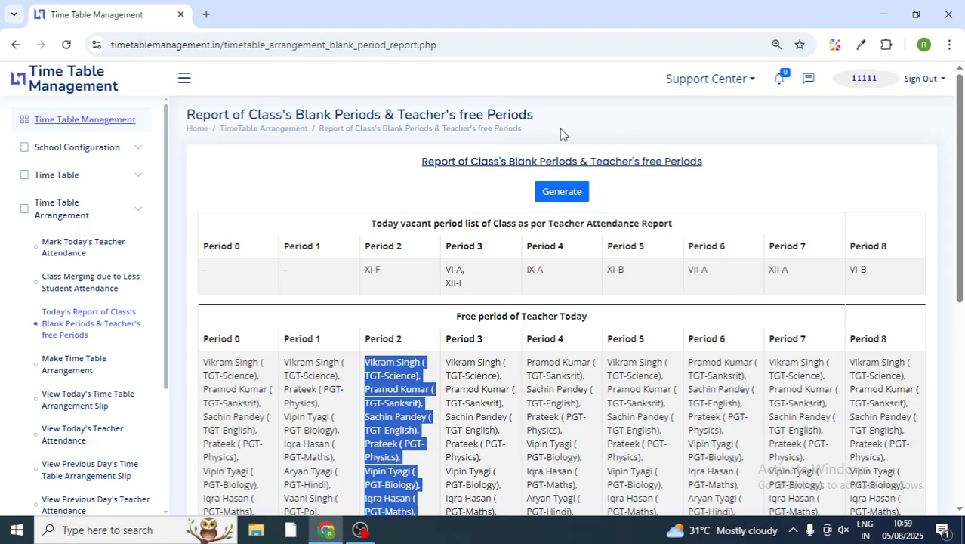
Step: Make today's arrangement and check XI-F Period 2 is assigned to a PGT-Physics teacher
left_click(75, 368)
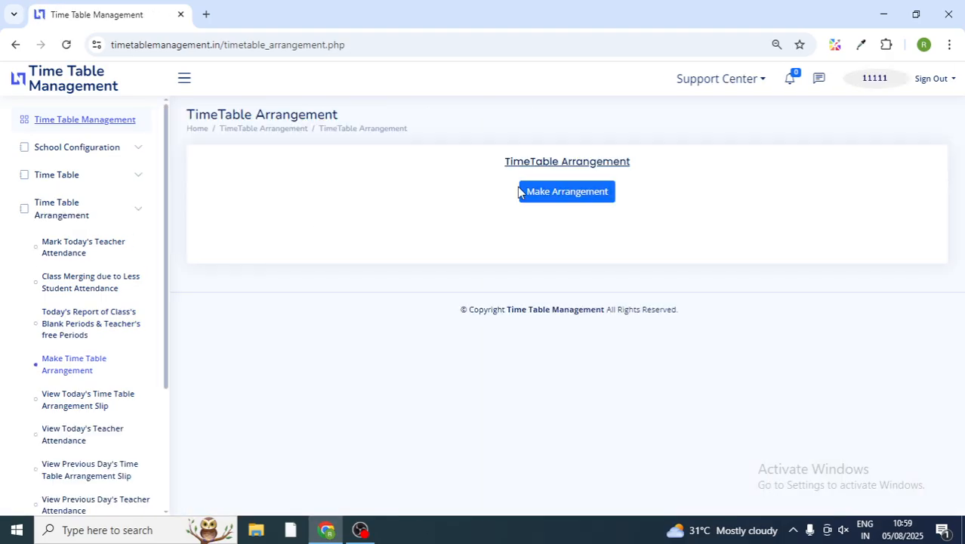
left_click(583, 198)
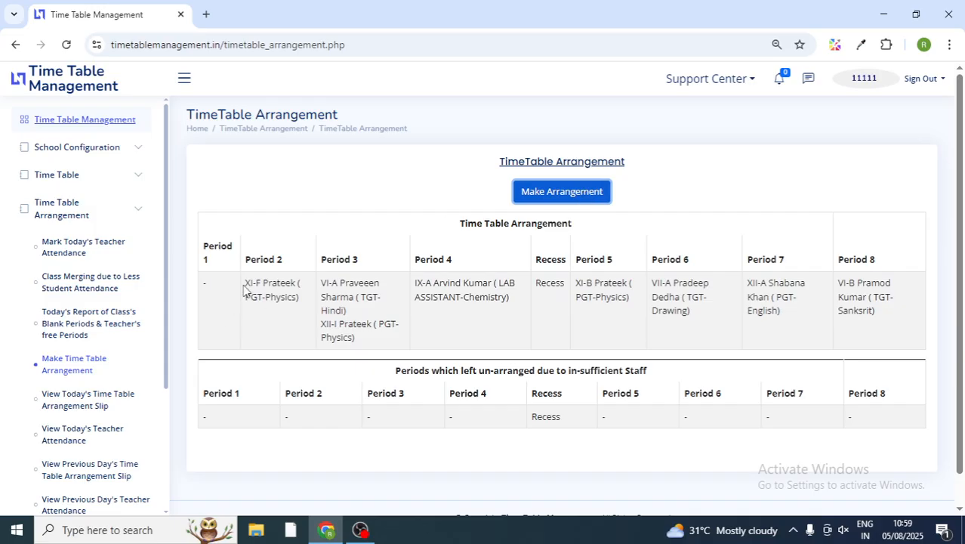
left_click_drag(246, 283, 261, 283)
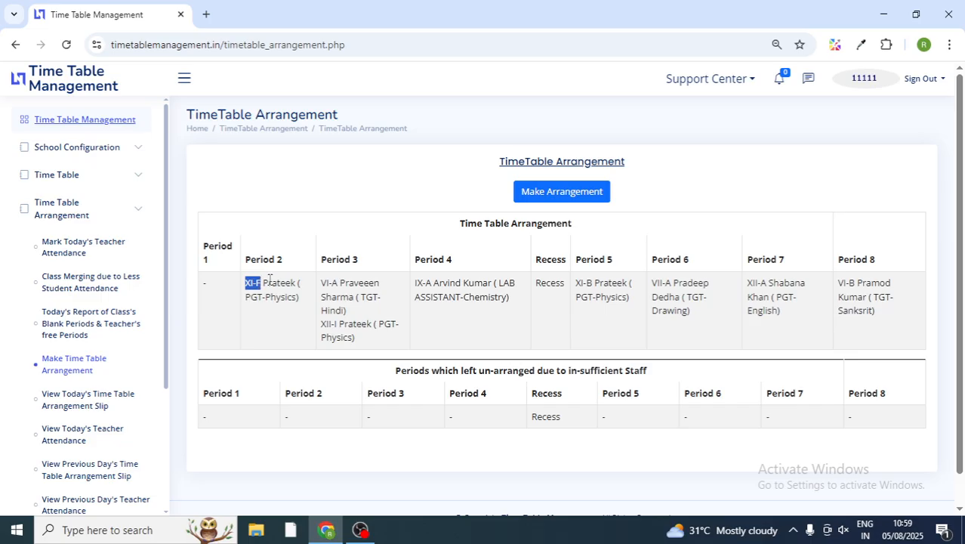
left_click_drag(268, 281, 300, 300)
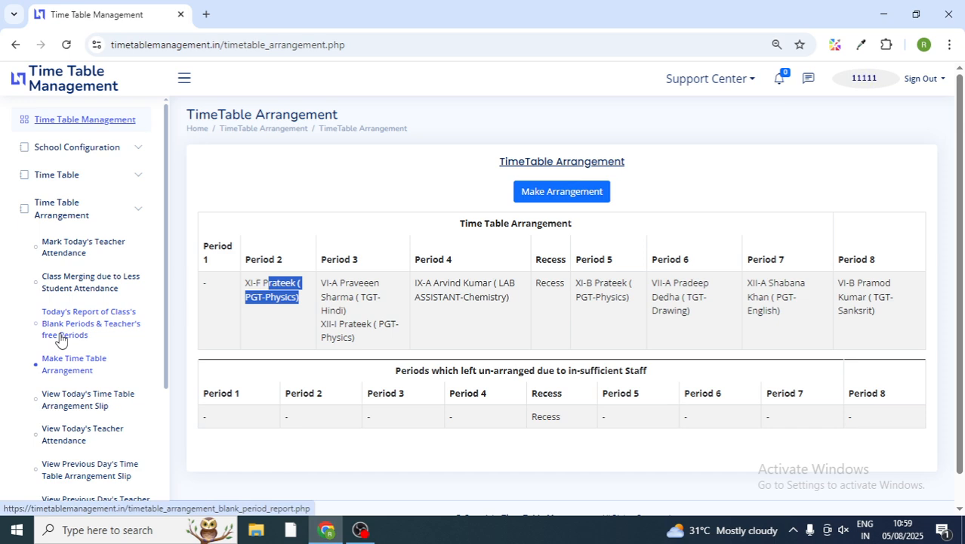
scroll(168, 339, "down", 1)
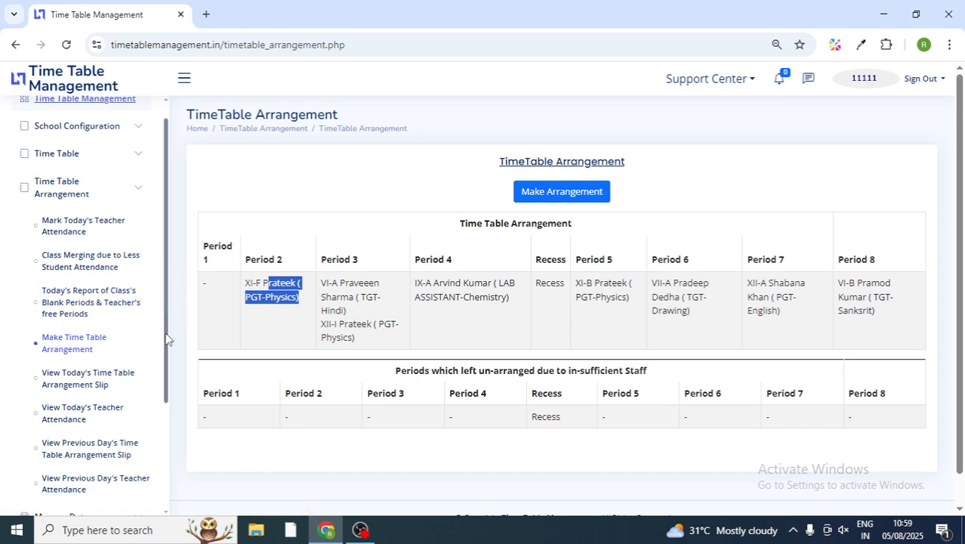
scroll(168, 339, "down", 3)
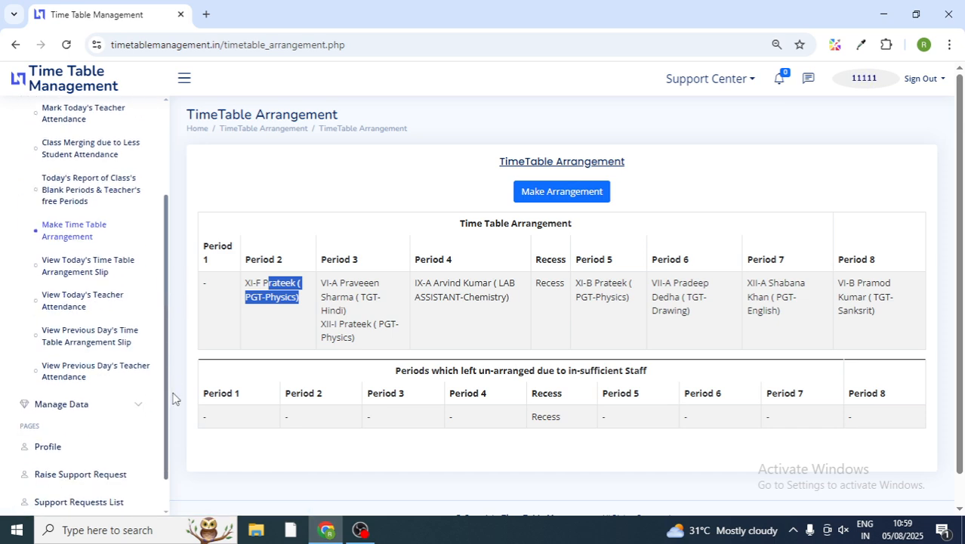
left_click(68, 272)
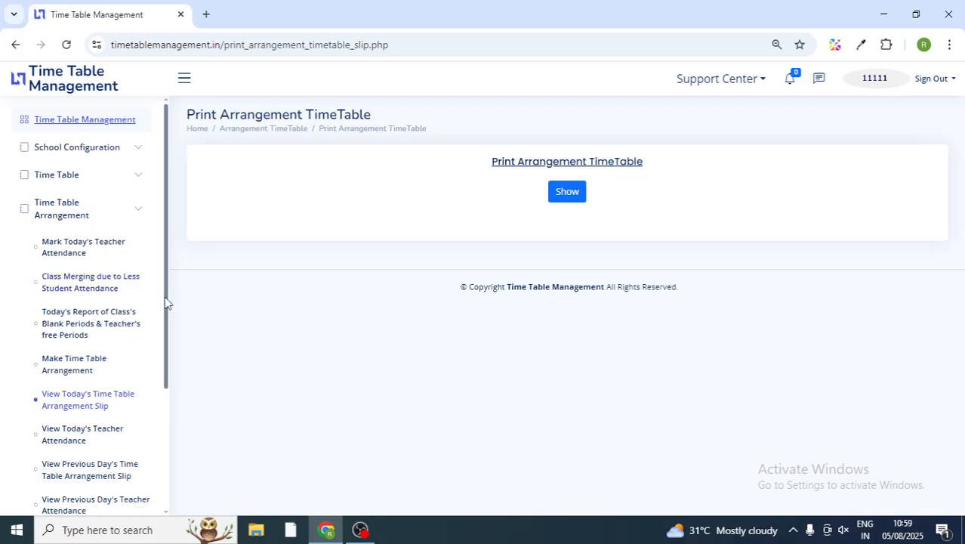
left_click_drag(168, 303, 167, 334)
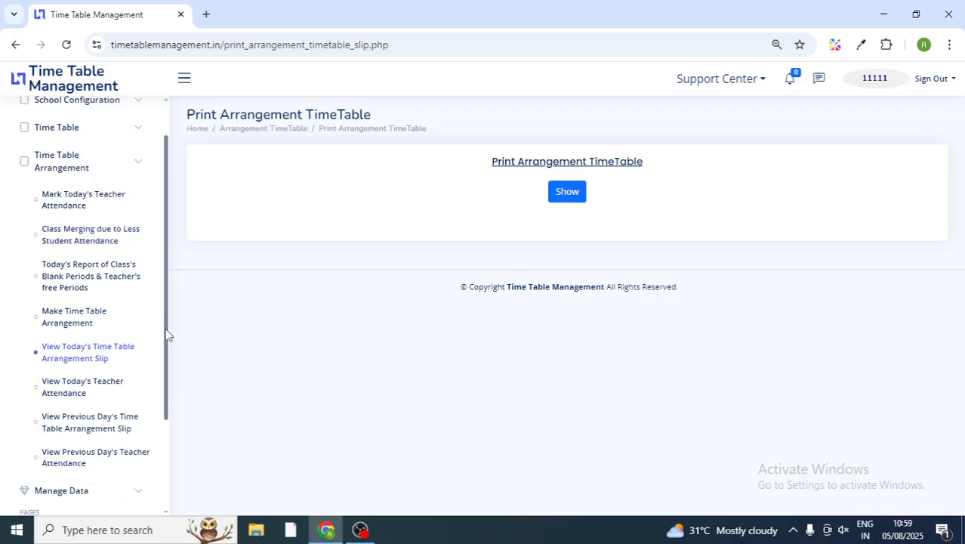
left_click(577, 201)
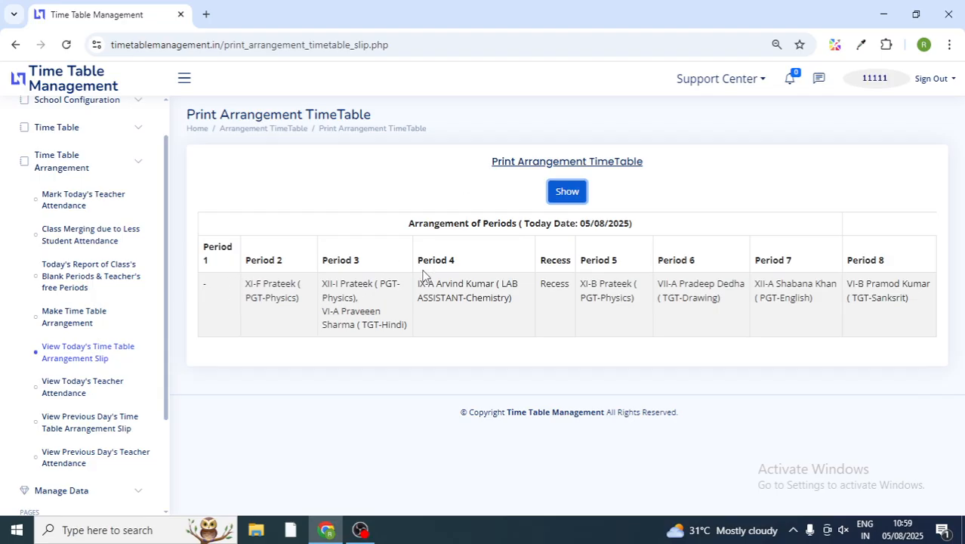
left_click(71, 391)
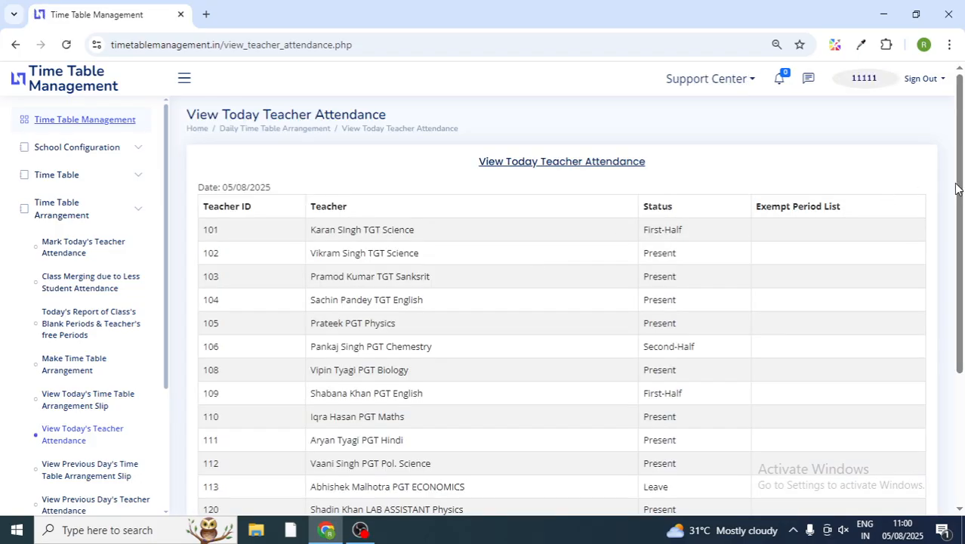
left_click_drag(958, 189, 960, 143)
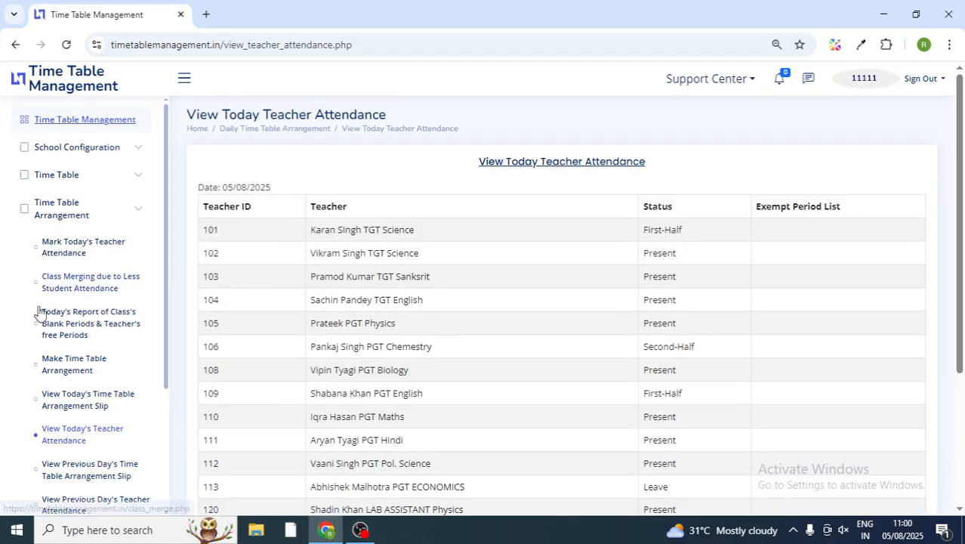
left_click_drag(167, 273, 201, 364)
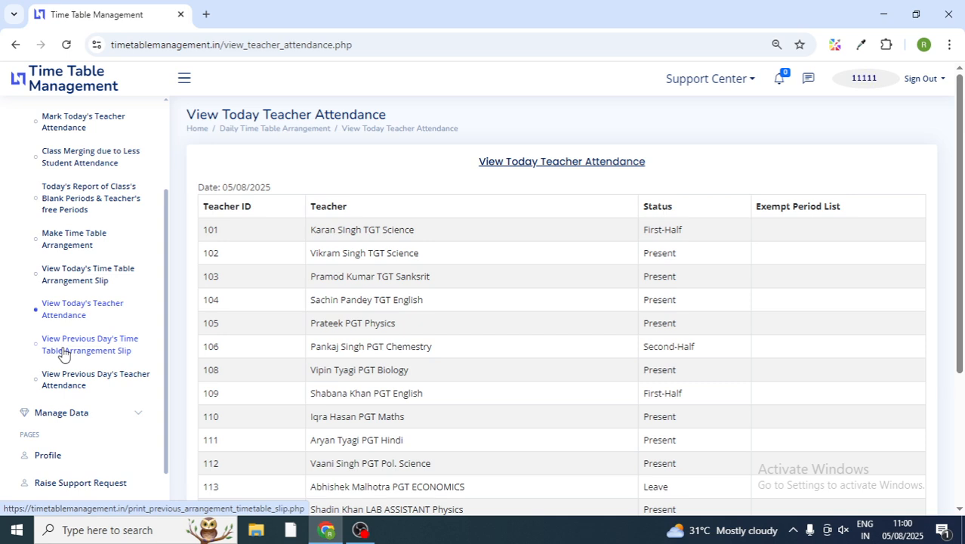
Step: Open the previous day's arrangement slip page and set its date to 01/08/2025
left_click(84, 384)
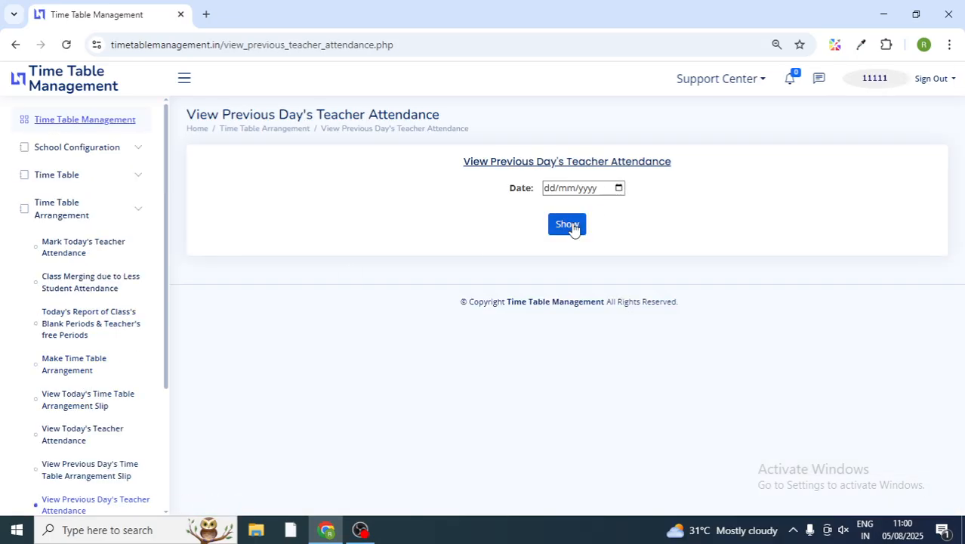
left_click_drag(168, 311, 170, 376)
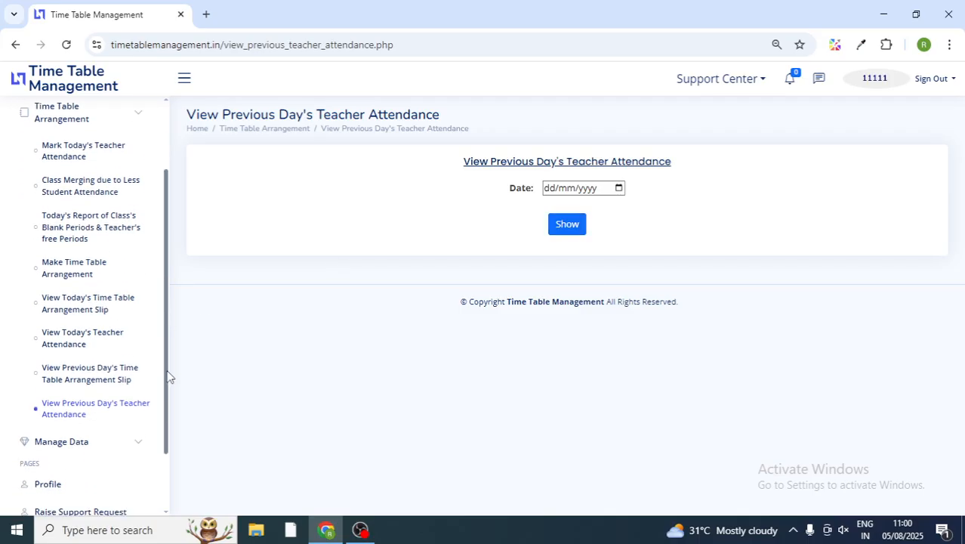
left_click(83, 375)
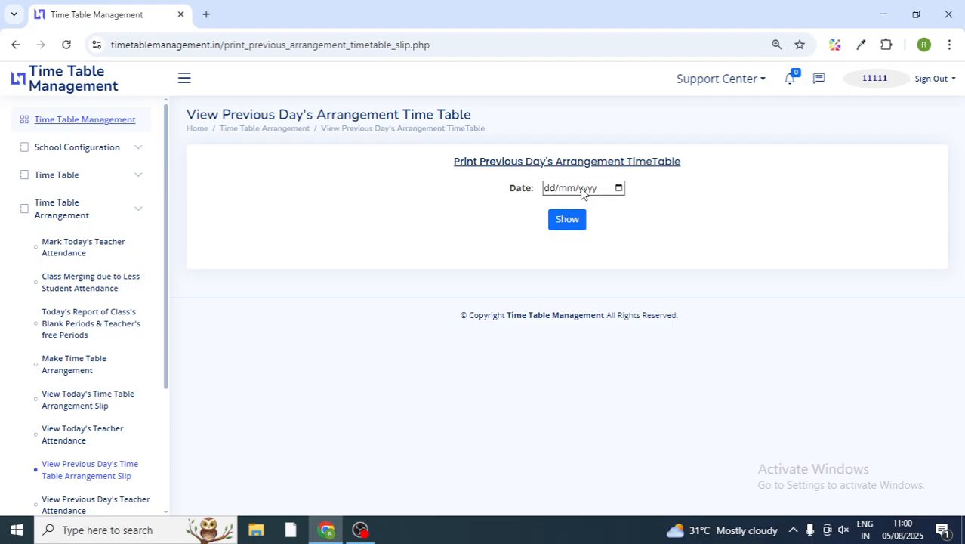
left_click(619, 189)
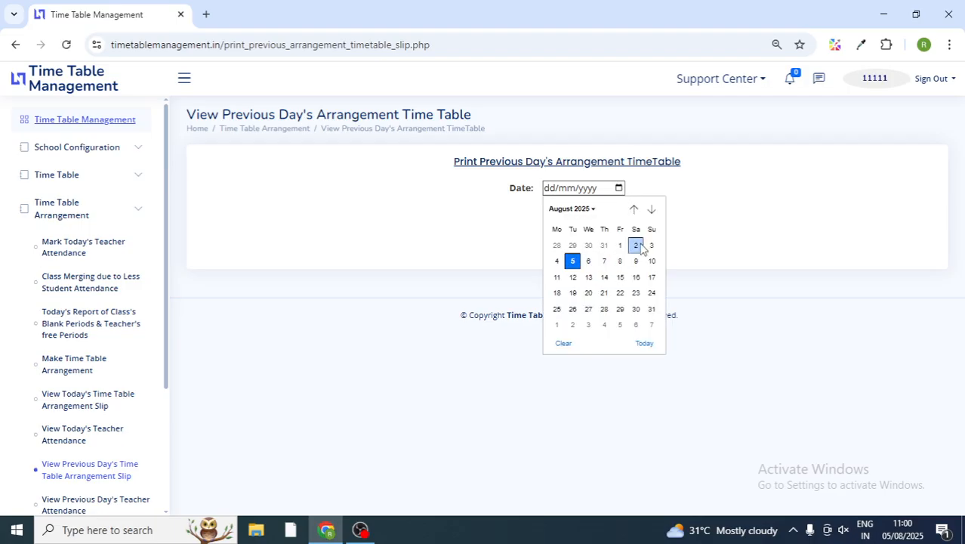
left_click(620, 246)
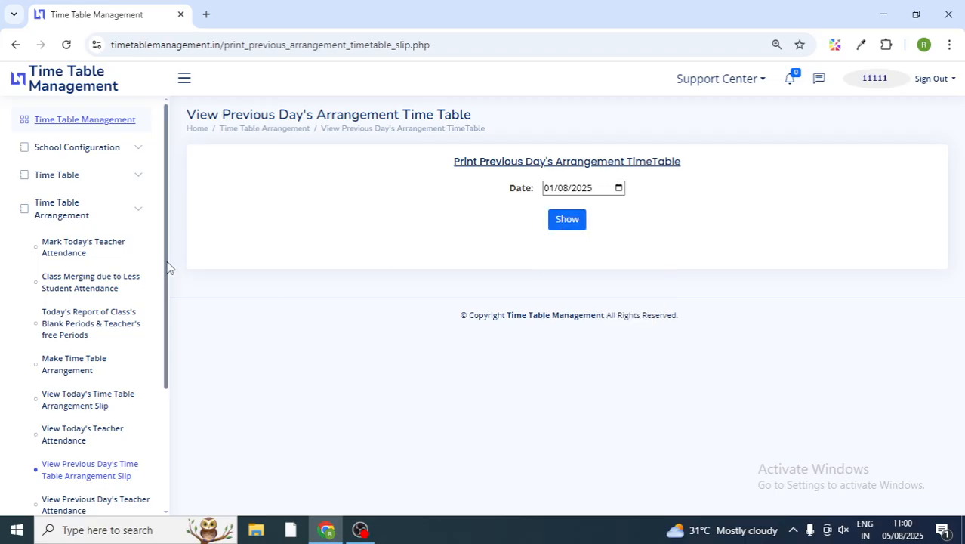
scroll(161, 321, "down", 1)
scroll(161, 333, "down", 1)
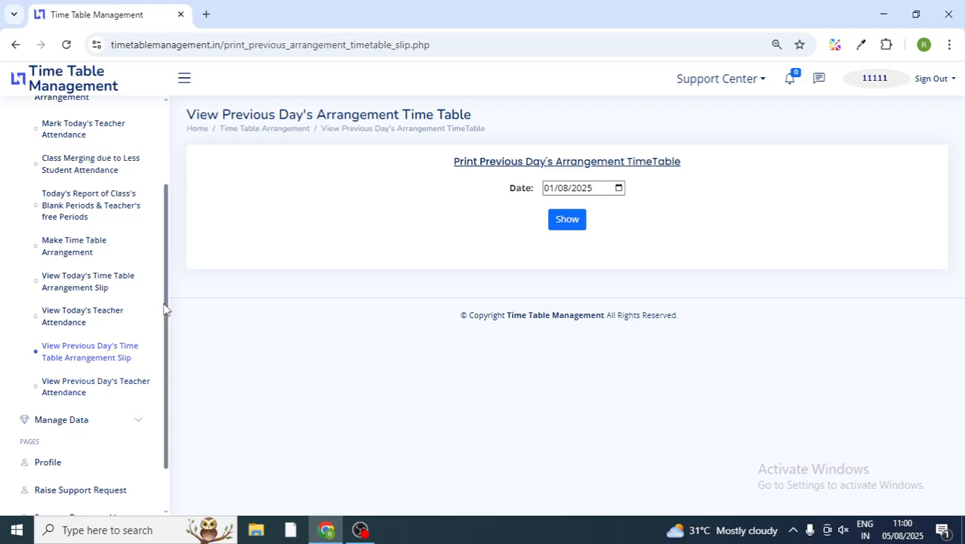
Step: Collapse Time Table Arrangement and expand Manage Data in the sidebar
left_click_drag(168, 302, 177, 205)
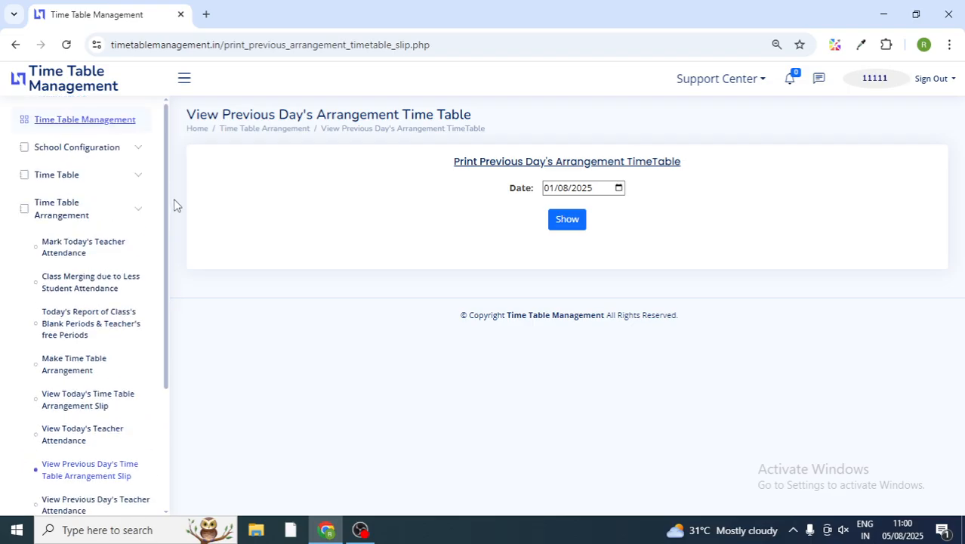
left_click(133, 211)
left_click(119, 237)
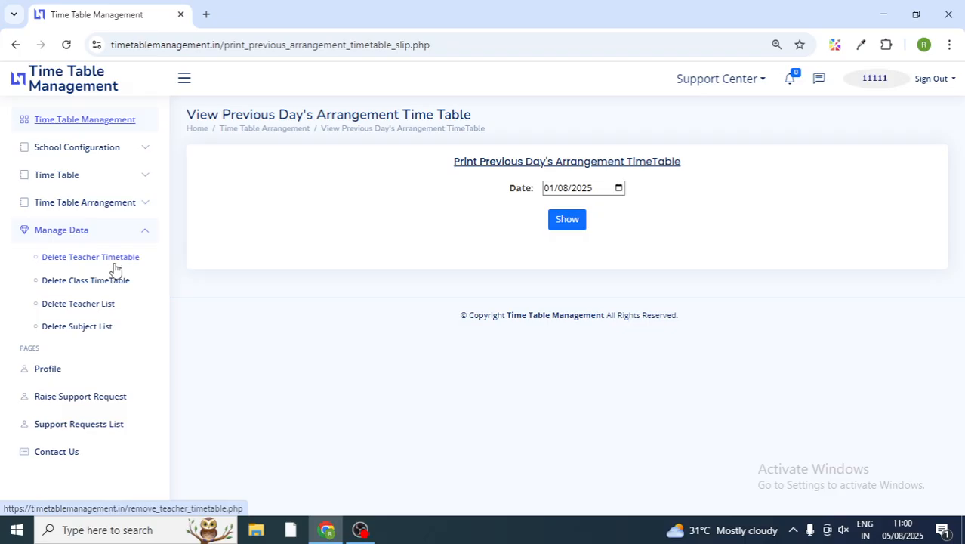
Step: View Delete Subject List, leaving Class Group unchosen, then expand the Support Center menu
left_click(92, 332)
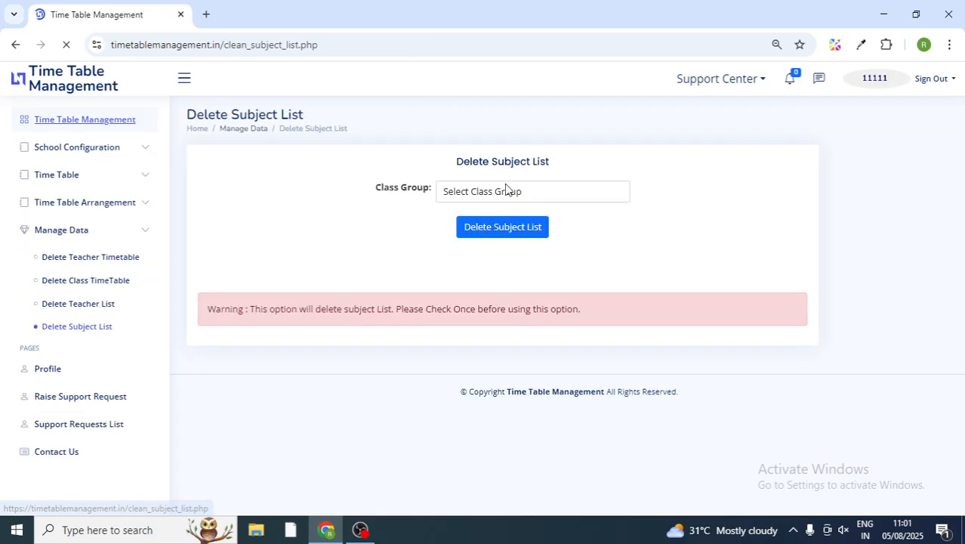
left_click(552, 194)
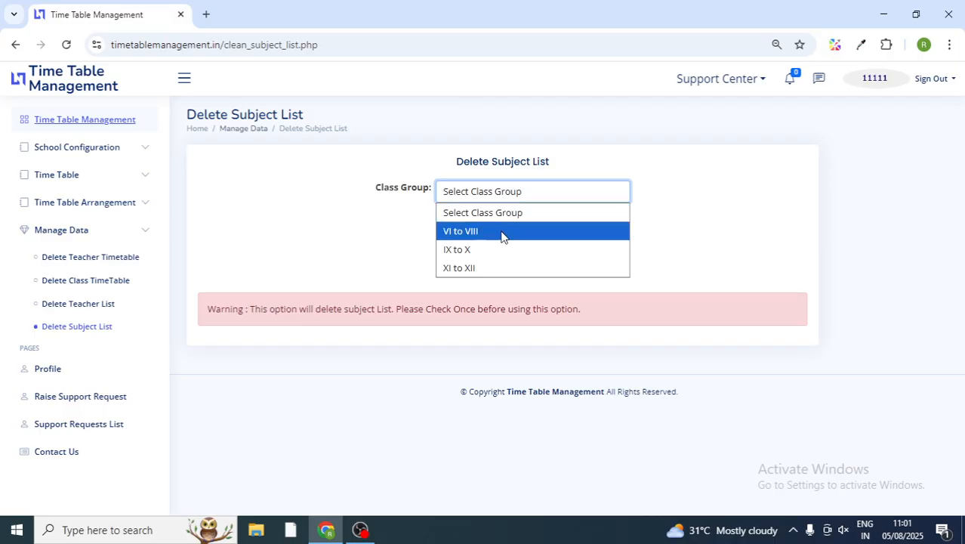
left_click(340, 248)
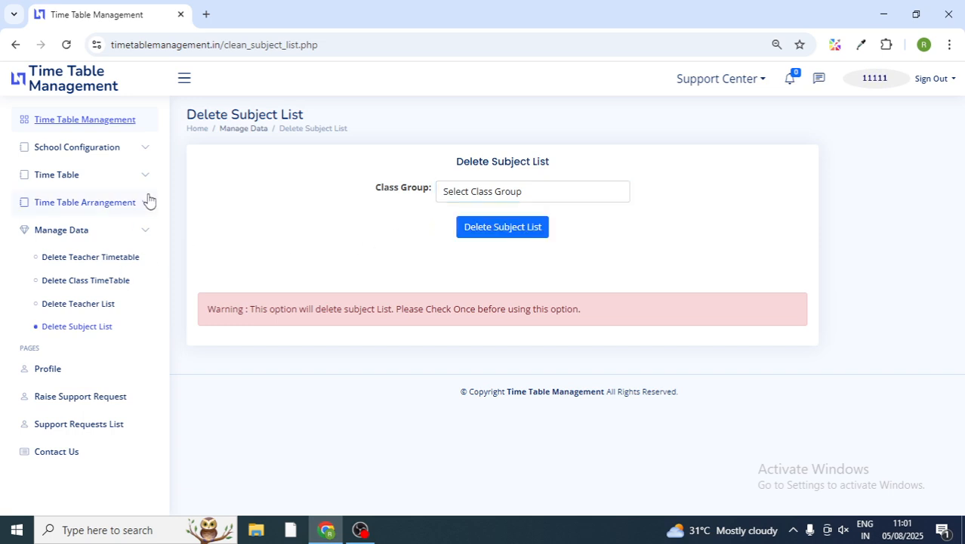
left_click(142, 235)
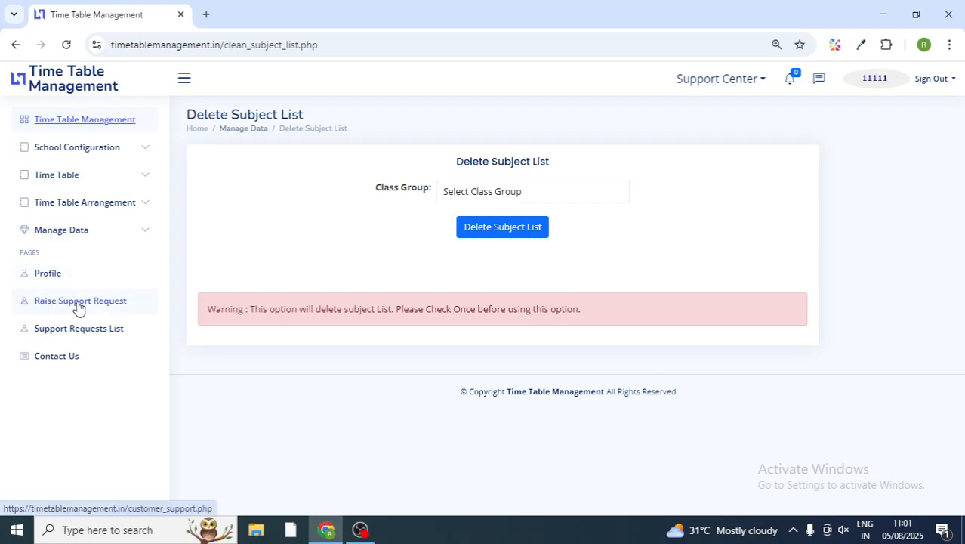
left_click(714, 81)
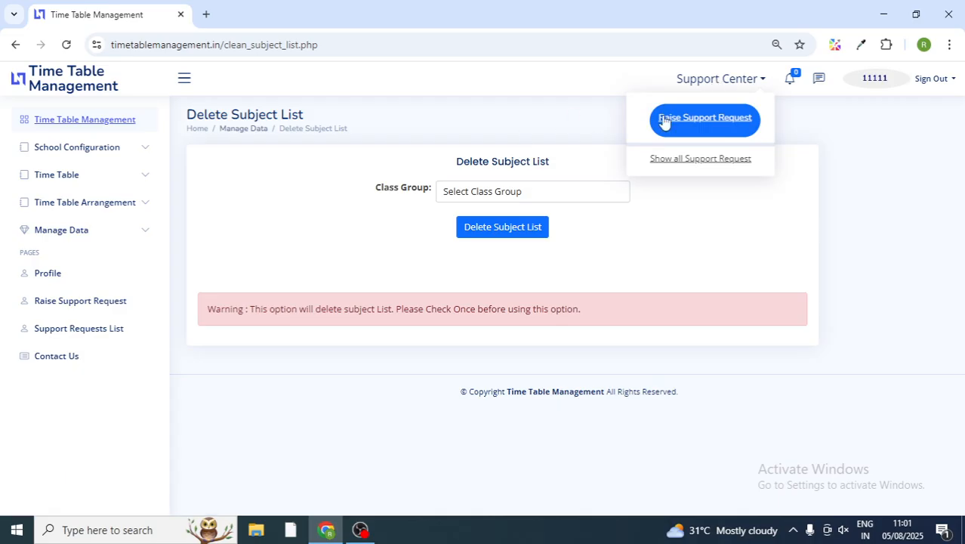
Step: Open Raise Support Request, visit its contact name and description fields empty, then the account menu
left_click(696, 122)
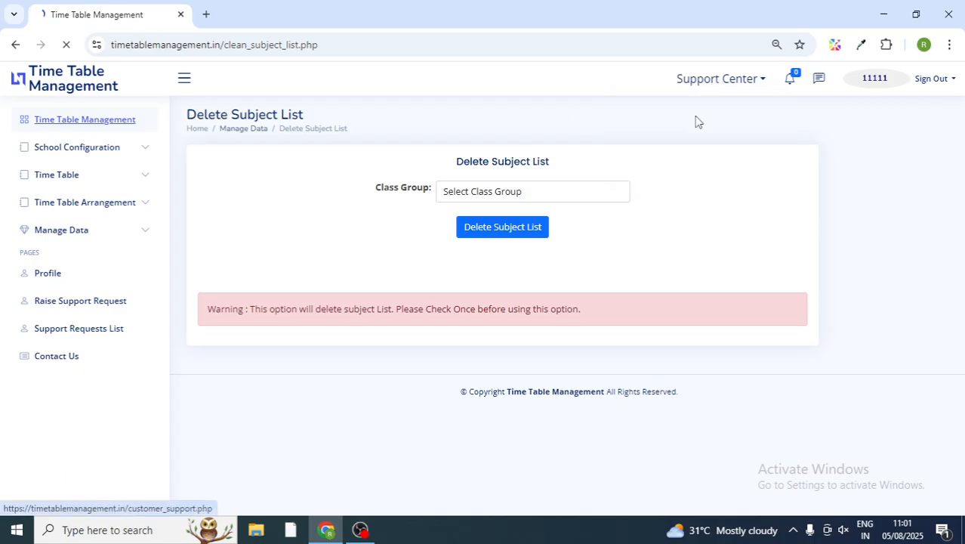
left_click(463, 217)
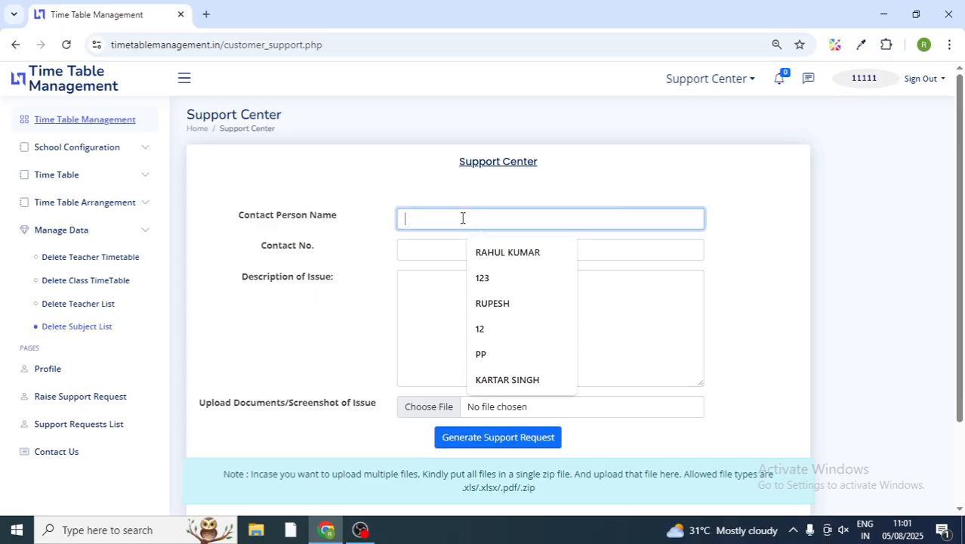
scroll(960, 198, "down", 2)
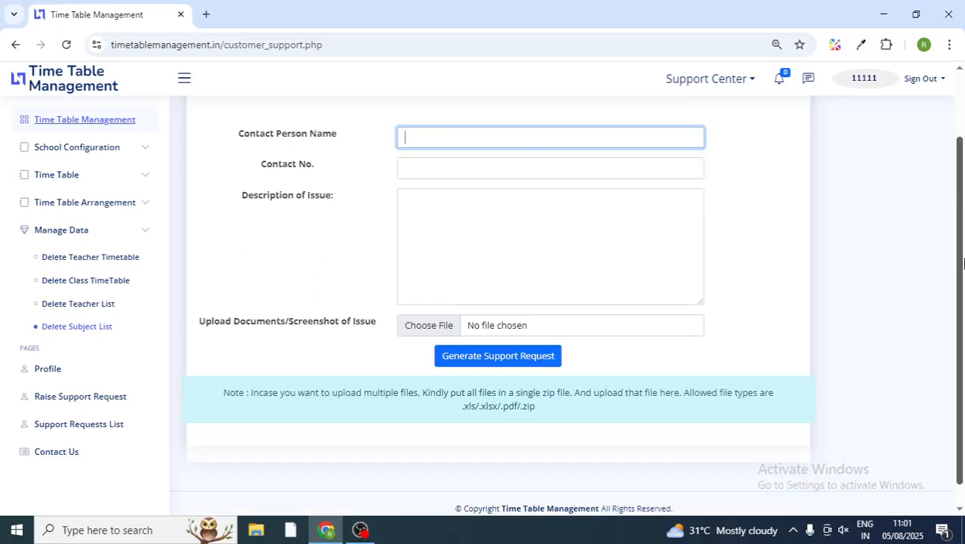
left_click(475, 261)
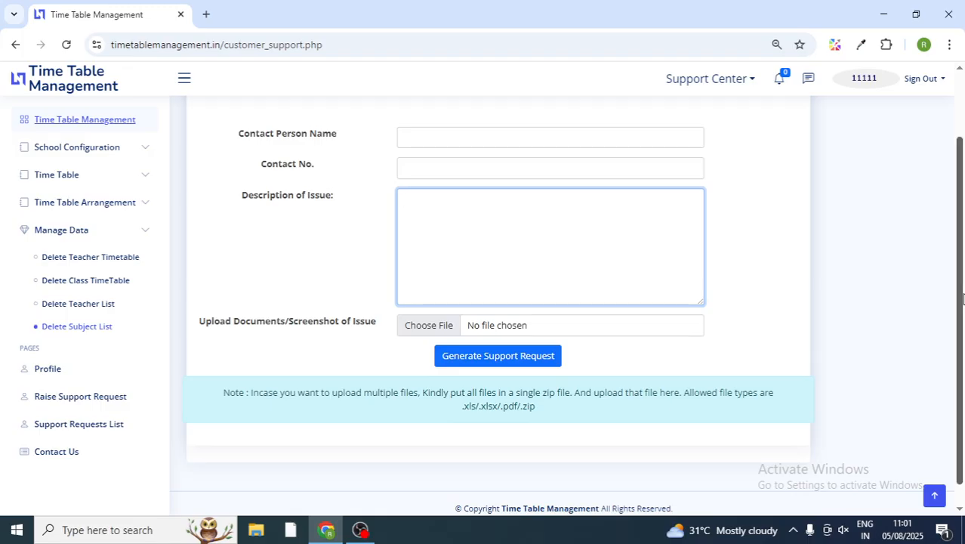
scroll(962, 299, "up", 2)
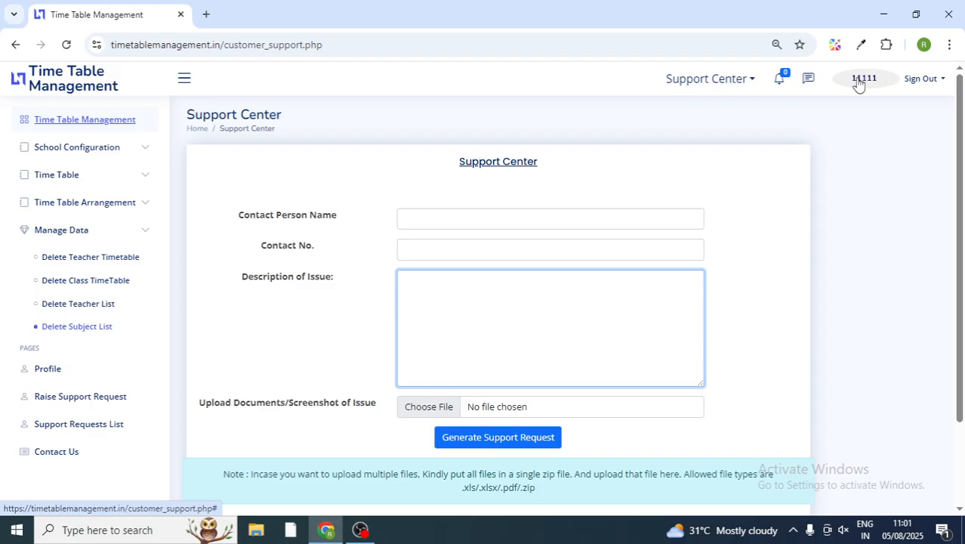
left_click(882, 84)
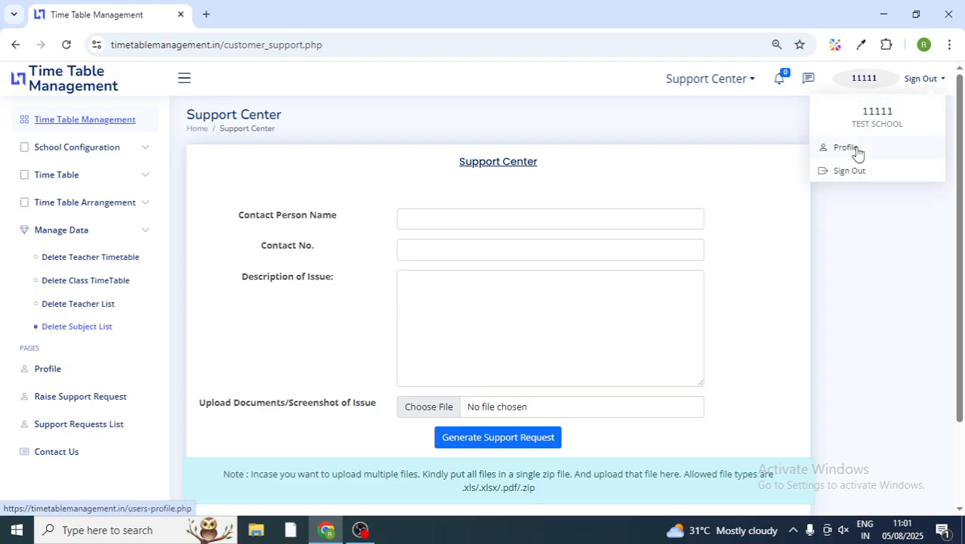